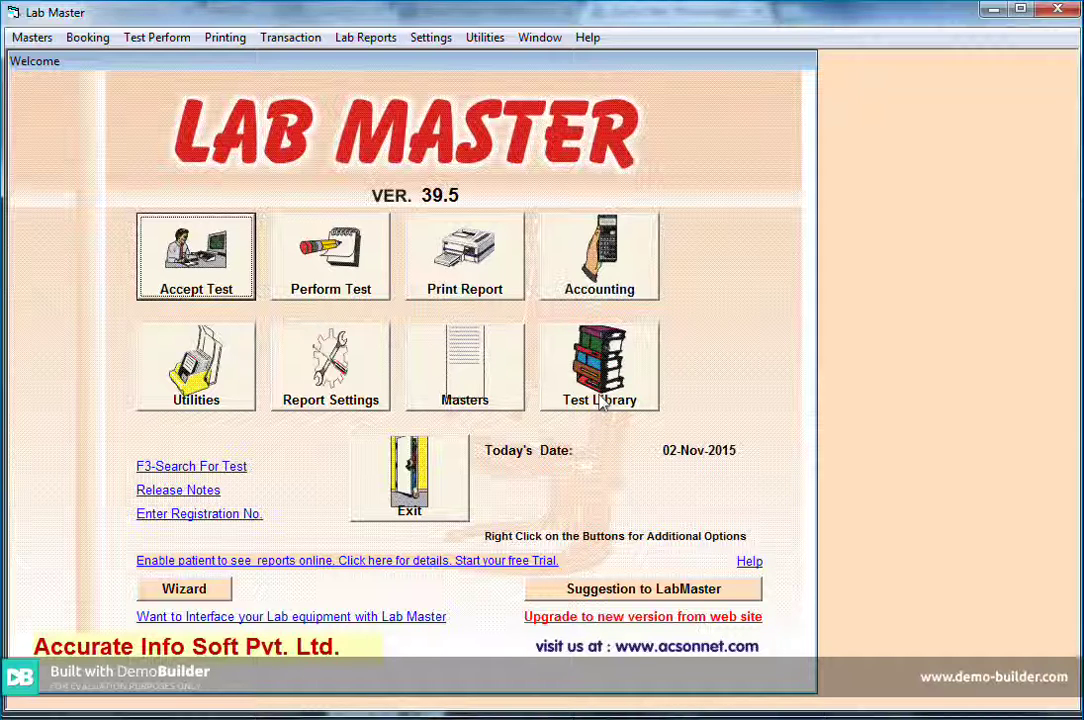
# - Open the test library for the LAB department and list the tests under the HAEMATOLOGY ROUTINE head
pyautogui.click(601, 402)
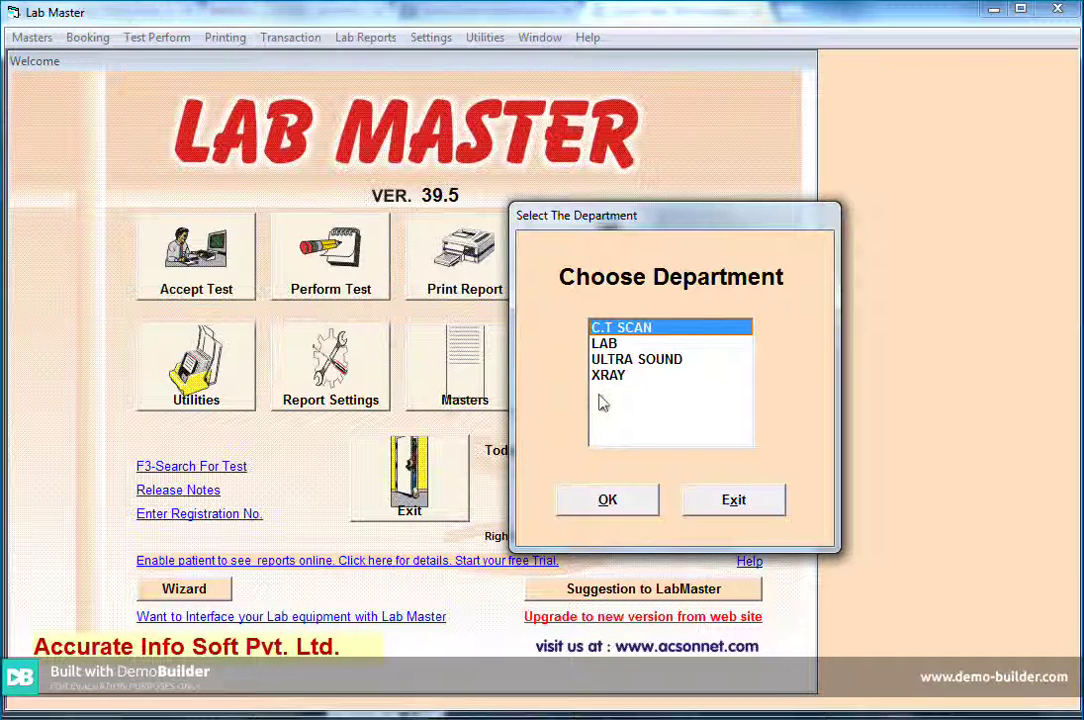
pyautogui.click(619, 346)
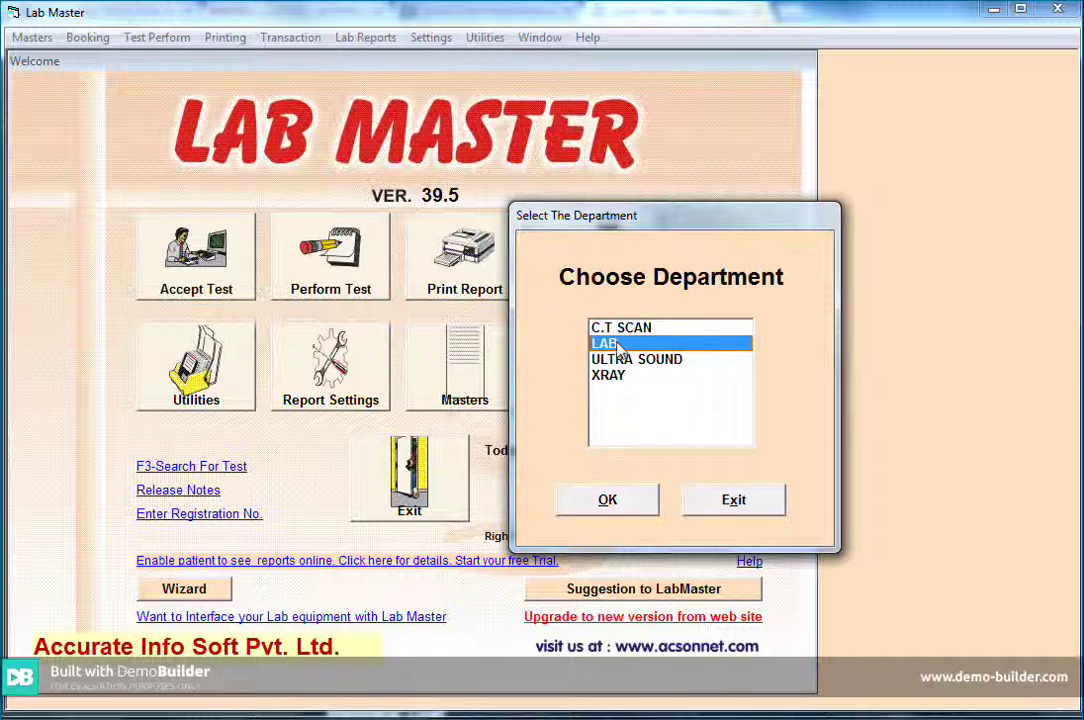
pyautogui.click(624, 503)
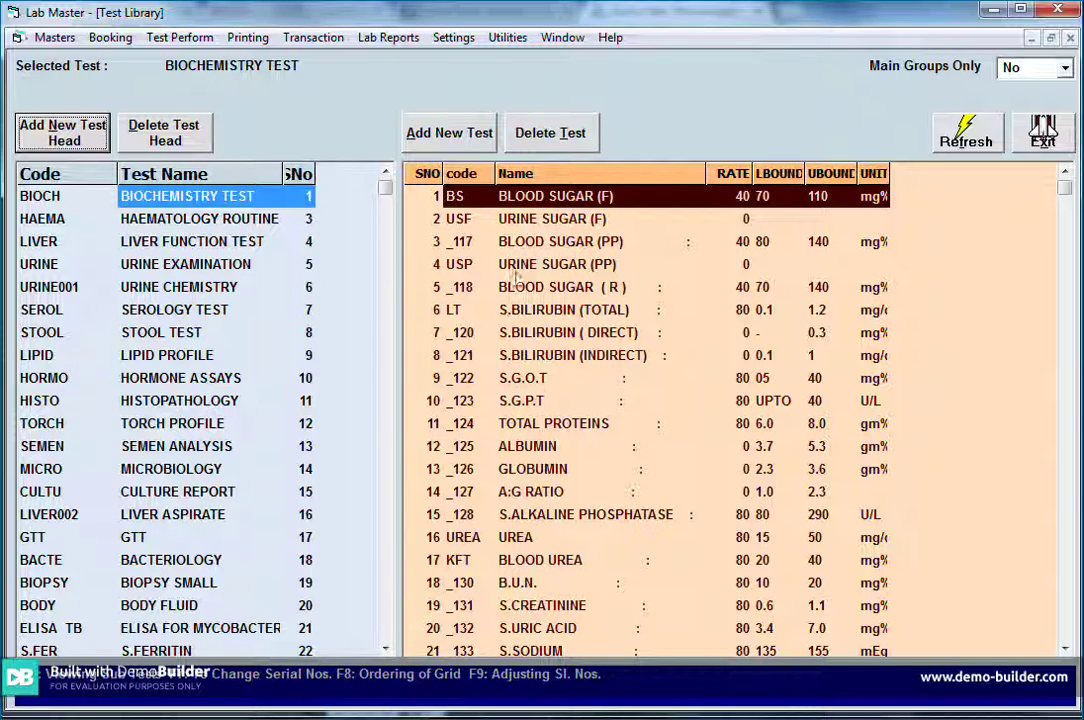
pyautogui.click(265, 220)
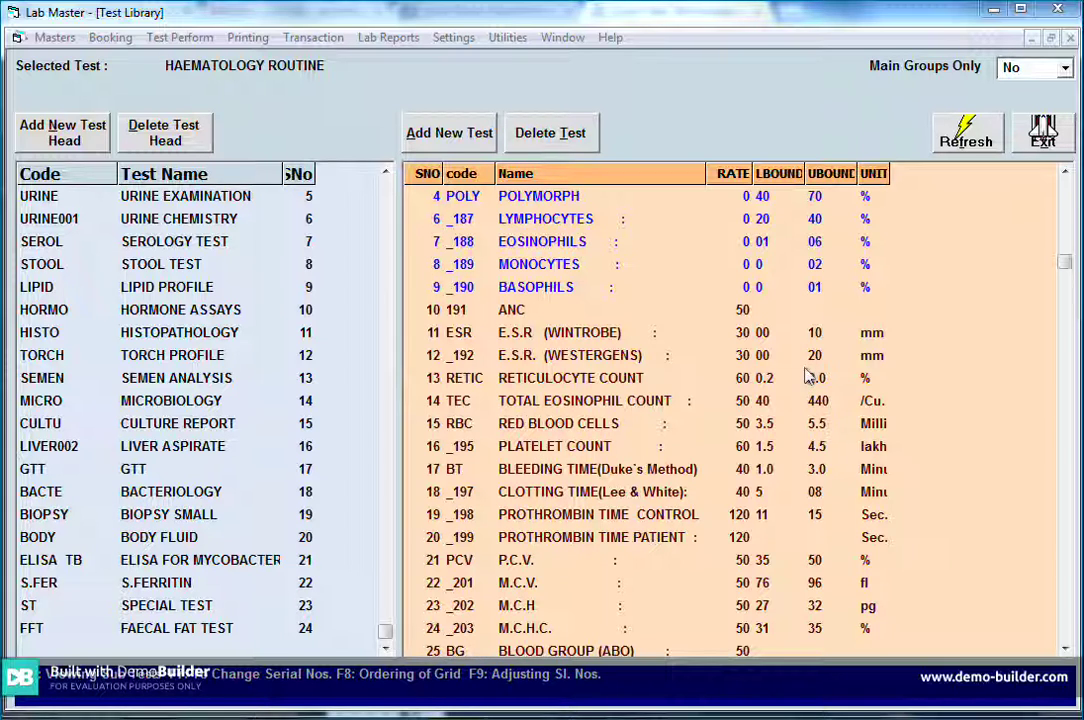
# - Start a new test head with code KFT and name KIDNEY FUNCTION TEST
pyautogui.click(88, 146)
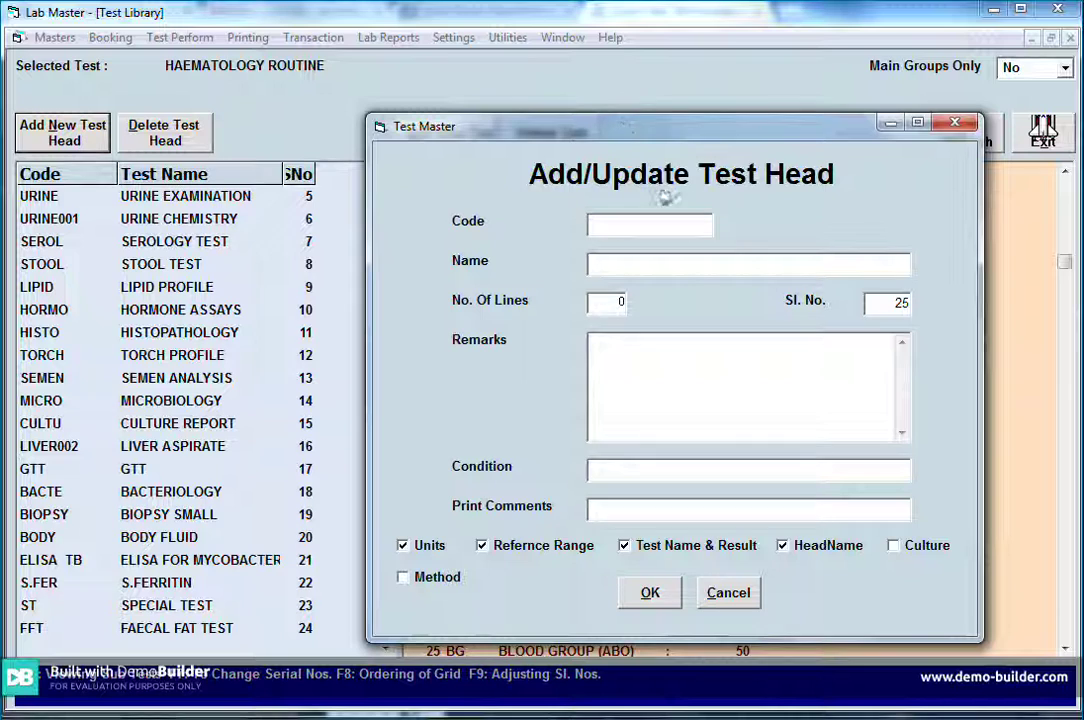
pyautogui.write('KFT')
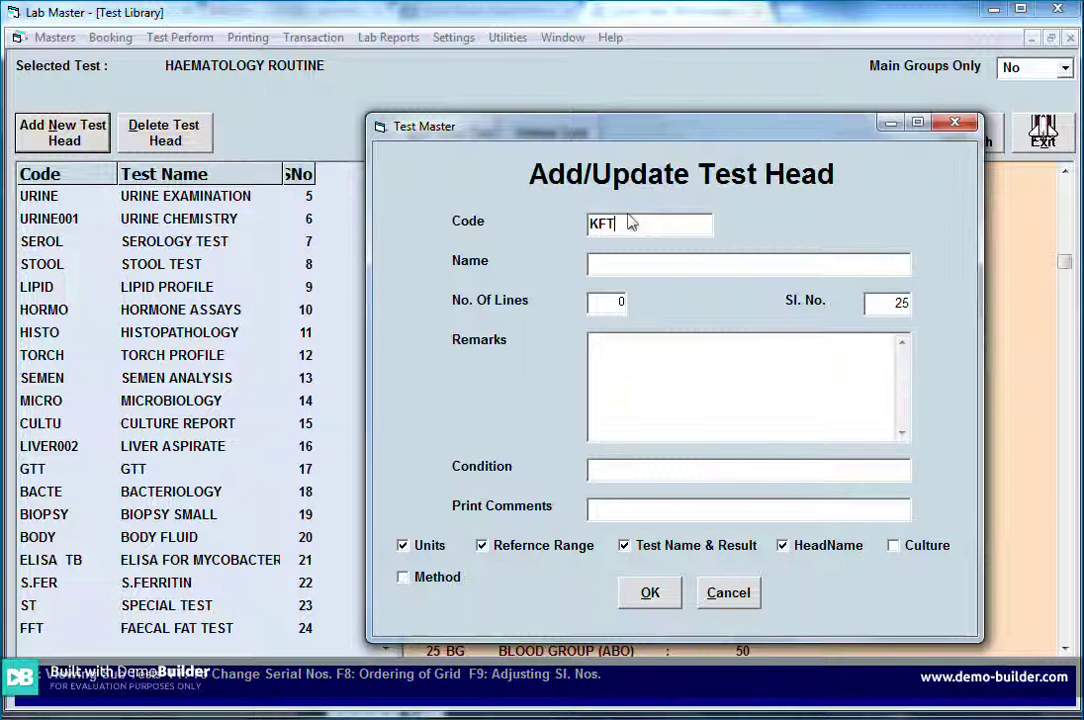
pyautogui.press('Tab')
pyautogui.write('KIDNEY FUN')
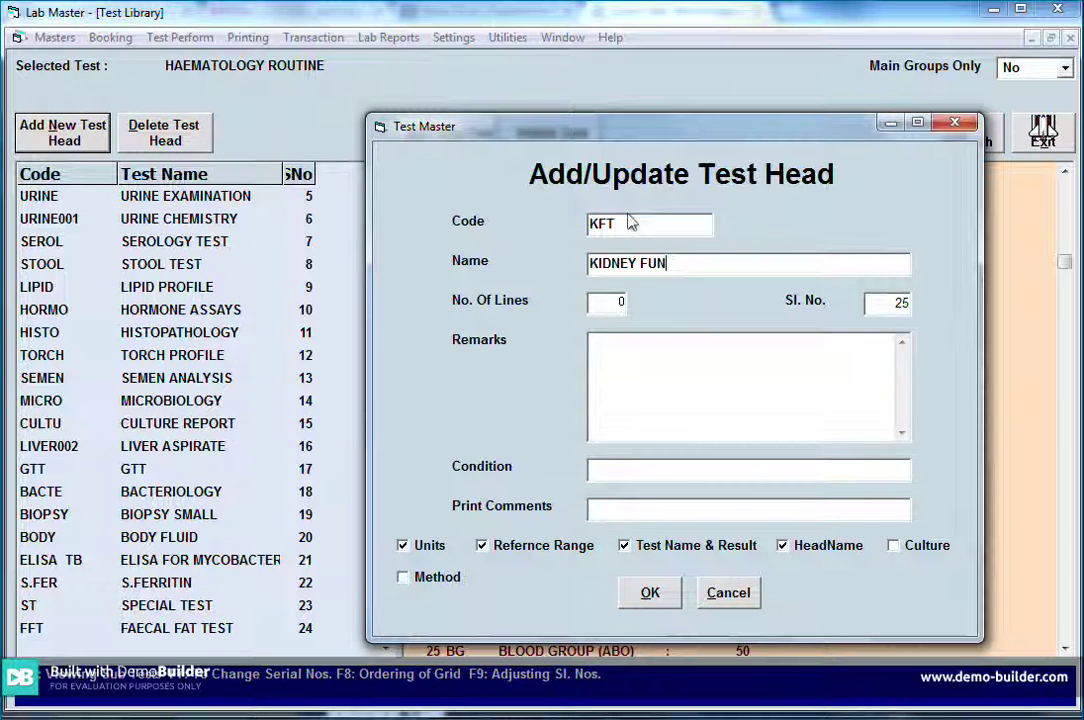
pyautogui.write('CTION TEST')
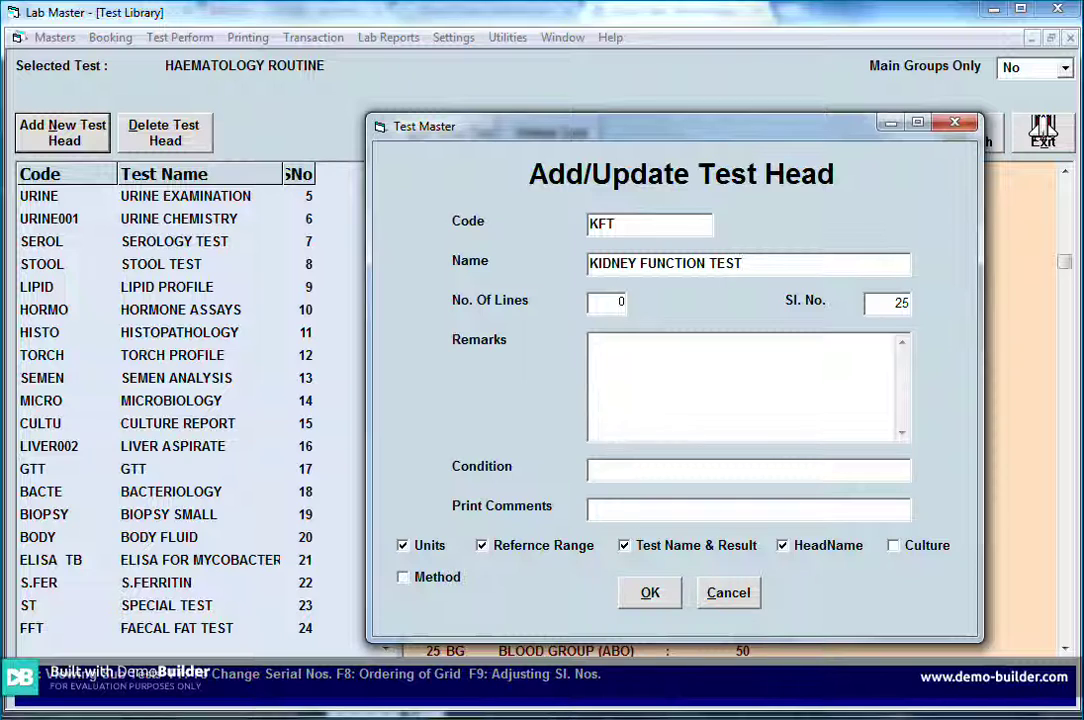
# - Save the new KIDNEY FUNCTION TEST head without remarks and refresh the test library
pyautogui.click(613, 305)
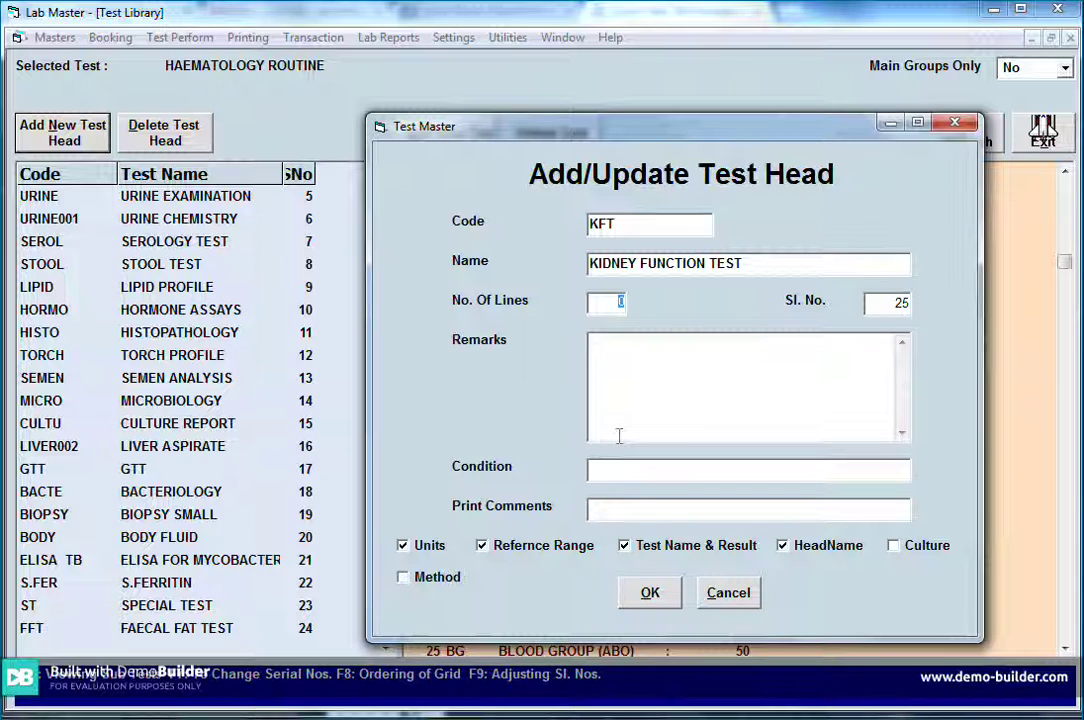
pyautogui.click(624, 395)
pyautogui.click(124, 717)
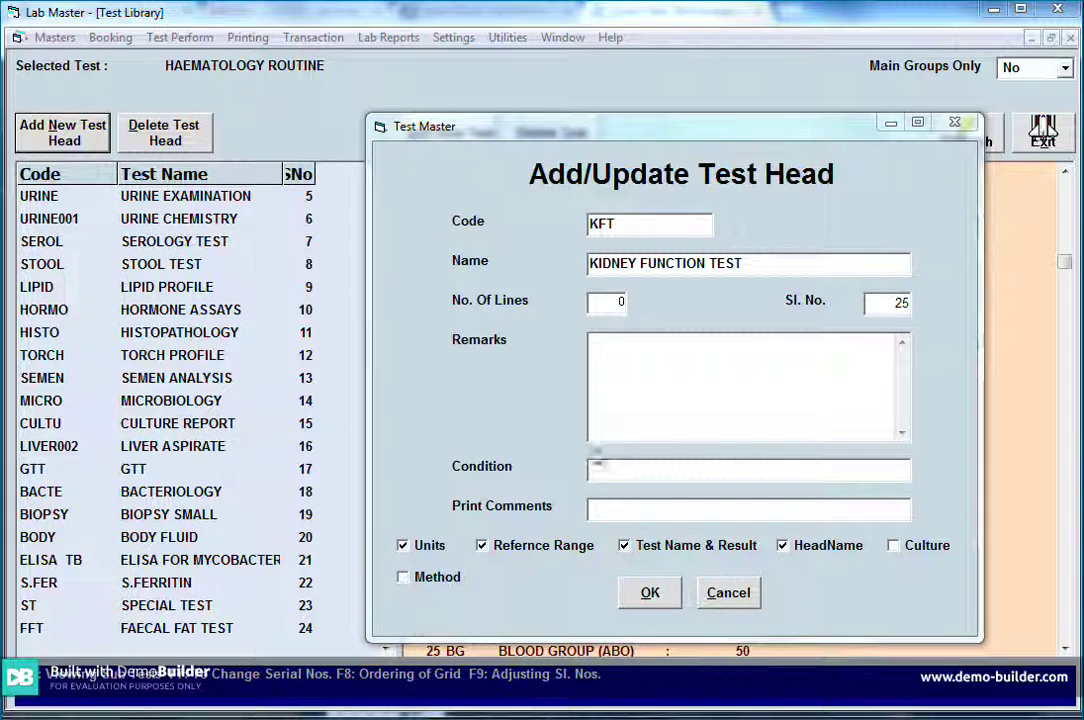
pyautogui.click(652, 594)
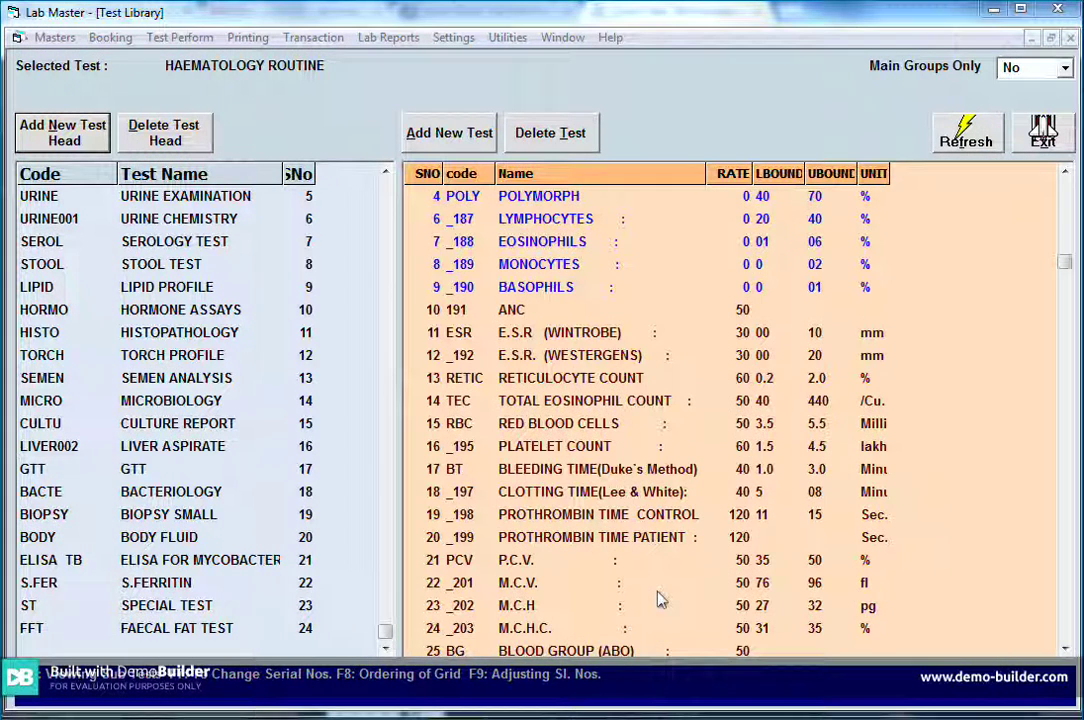
pyautogui.click(966, 143)
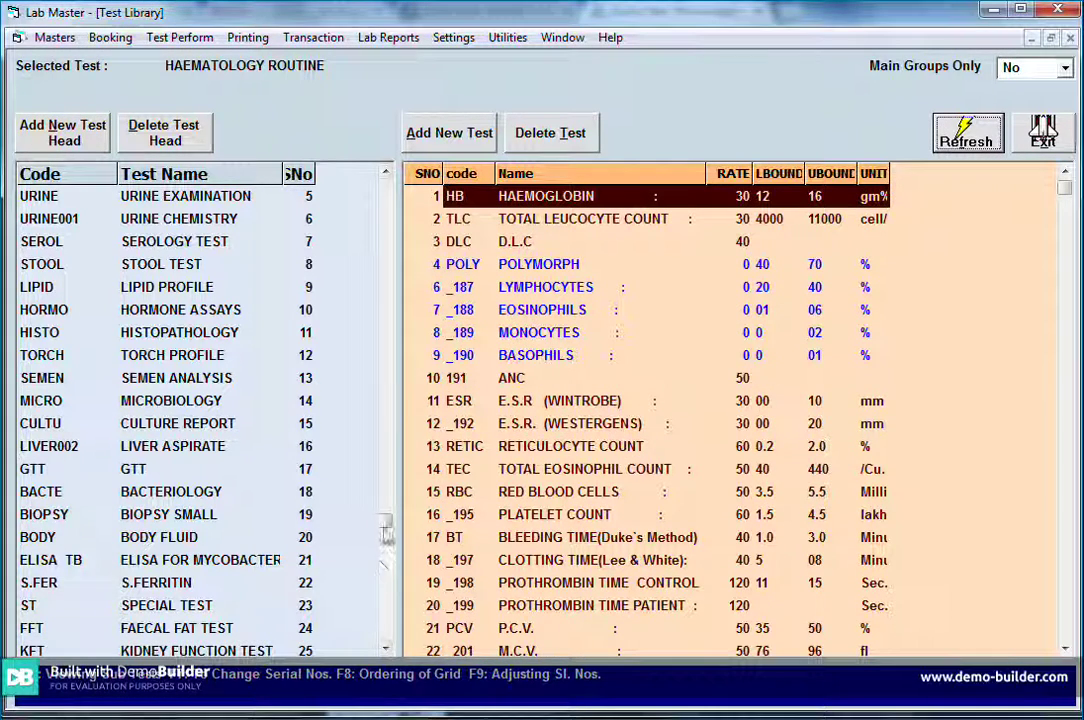
# - Check the column headings in the biochemistry report preview and turn off the HeadName option for the KIDNEY FUNCTION TEST head
pyautogui.click(248, 651)
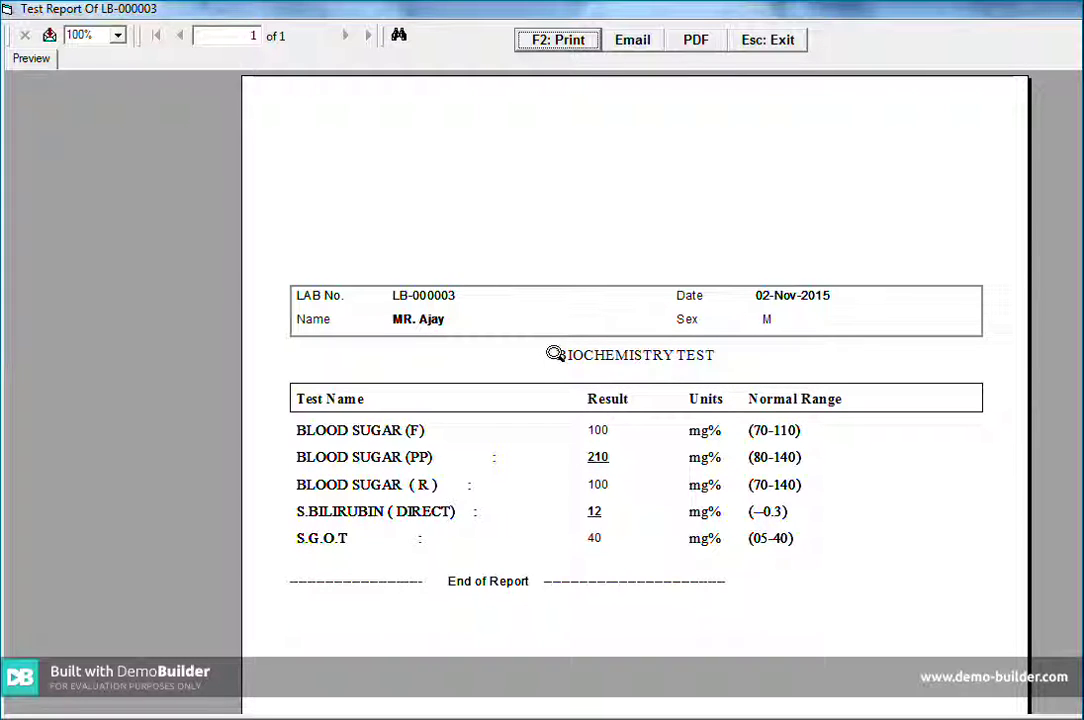
pyautogui.click(300, 403)
pyautogui.click(609, 408)
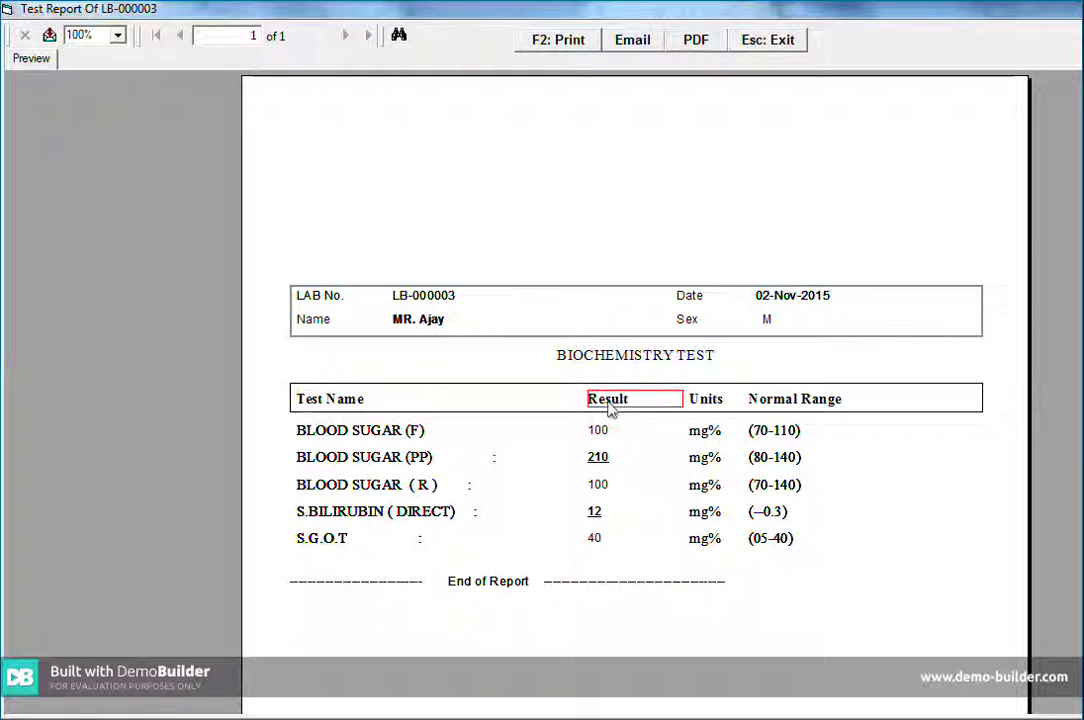
pyautogui.click(714, 403)
pyautogui.click(760, 400)
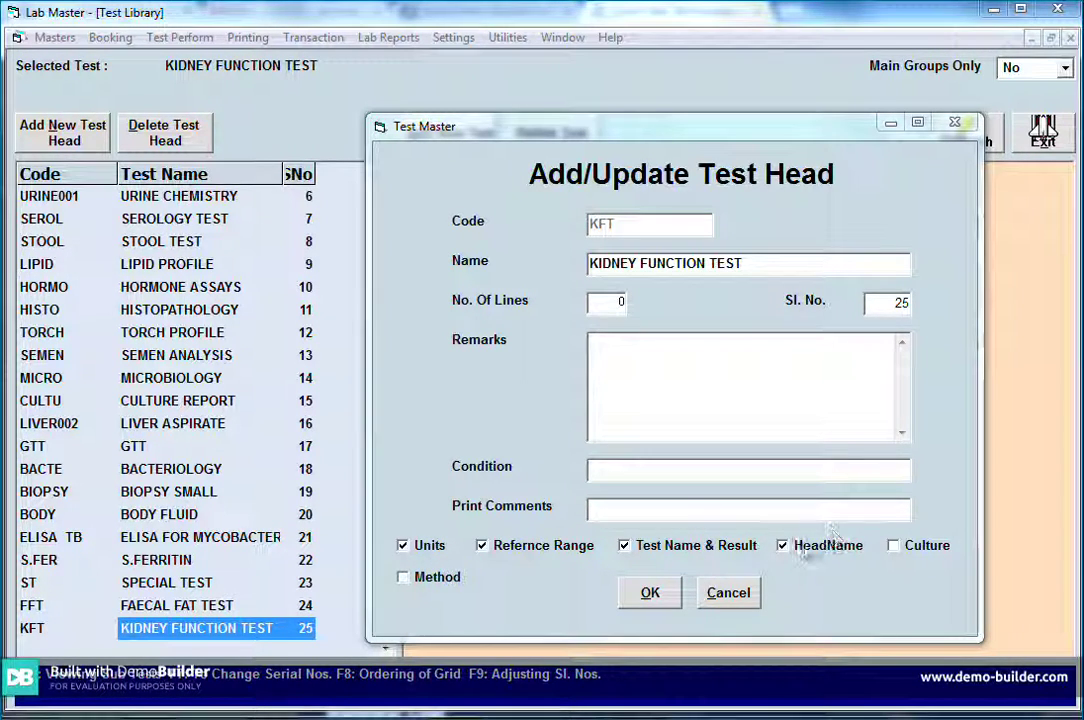
pyautogui.click(784, 547)
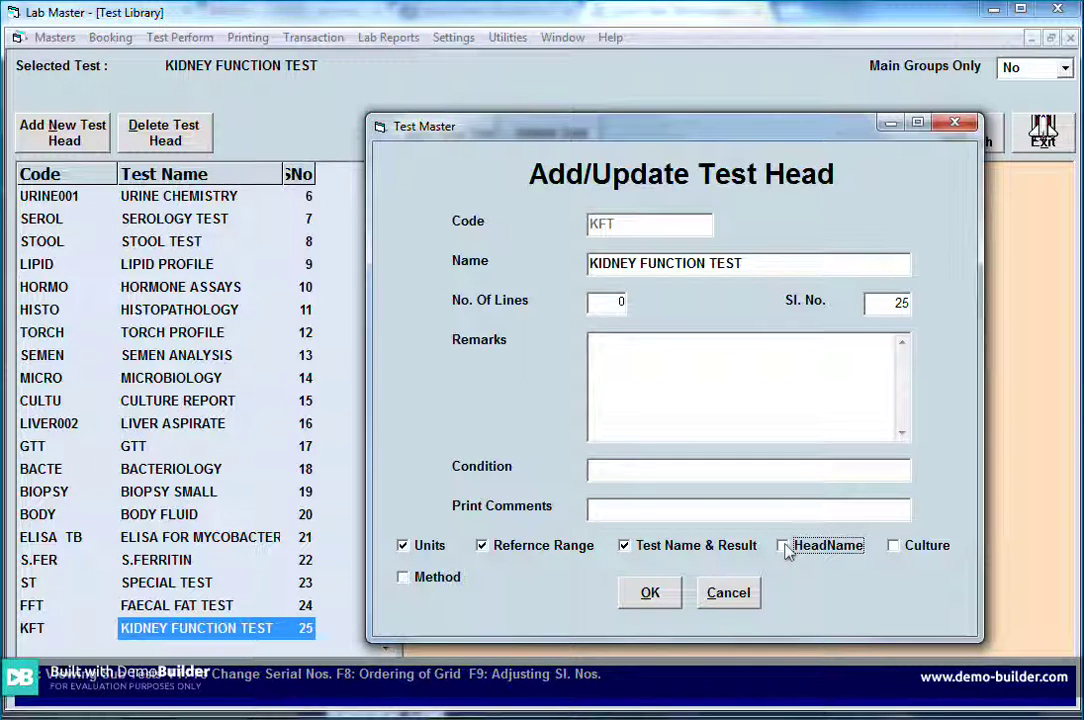
pyautogui.click(673, 594)
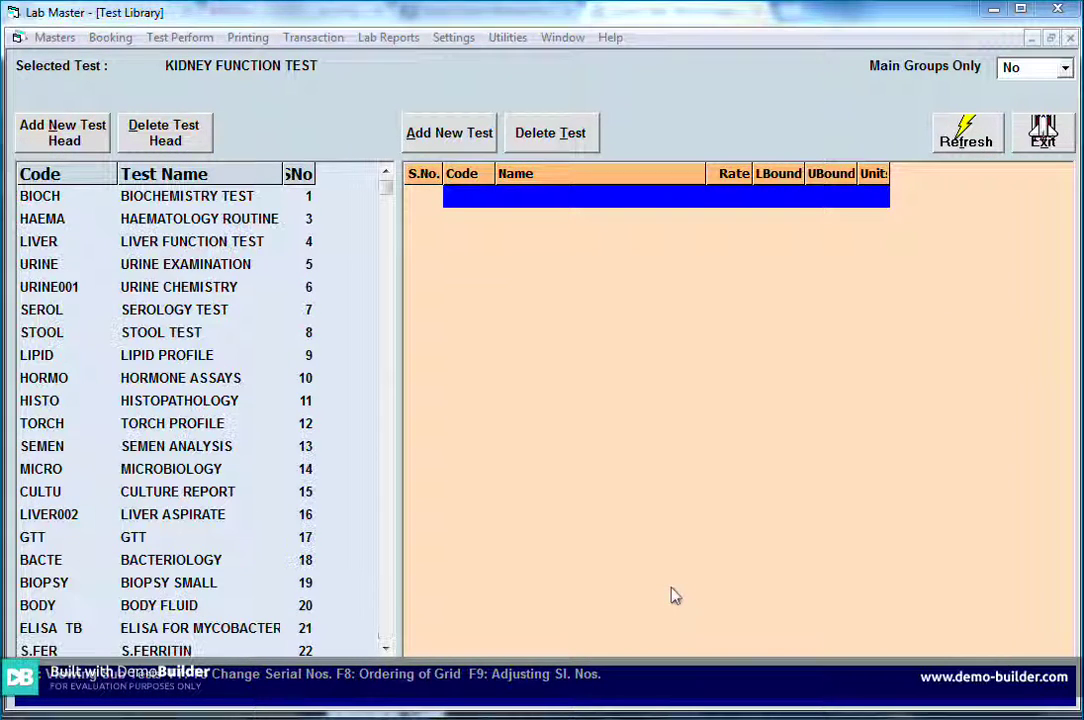
# - Turn off the Units and Refernce Range options for the BIOCHEMISTRY TEST head
pyautogui.doubleClick(230, 203)
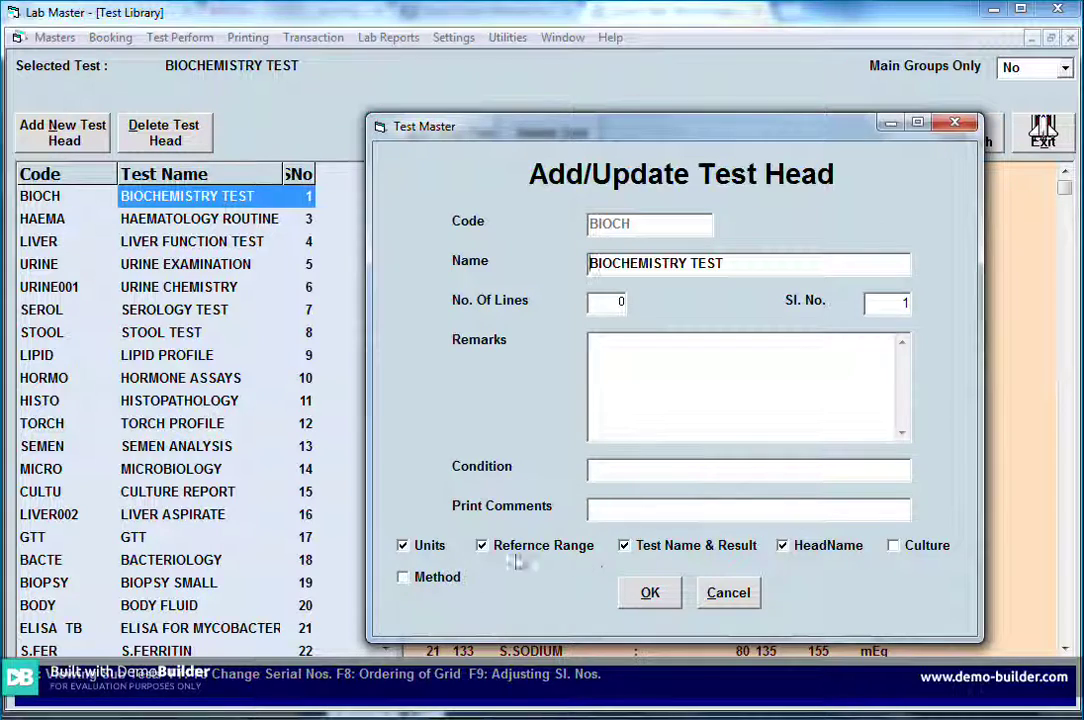
pyautogui.click(403, 546)
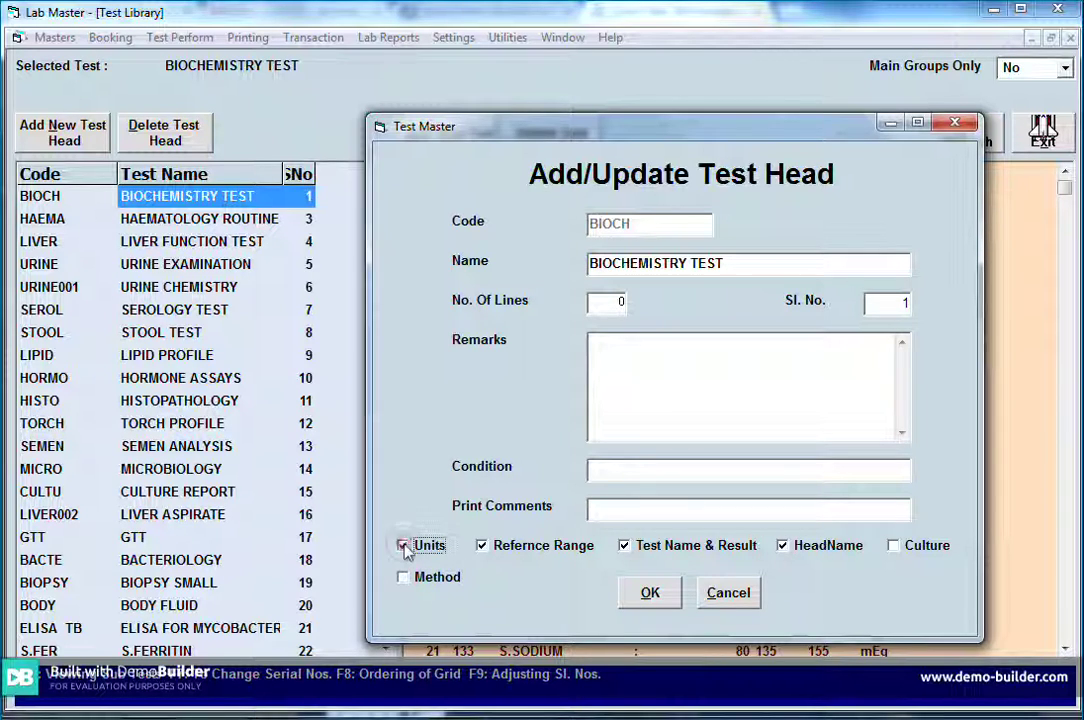
pyautogui.click(483, 547)
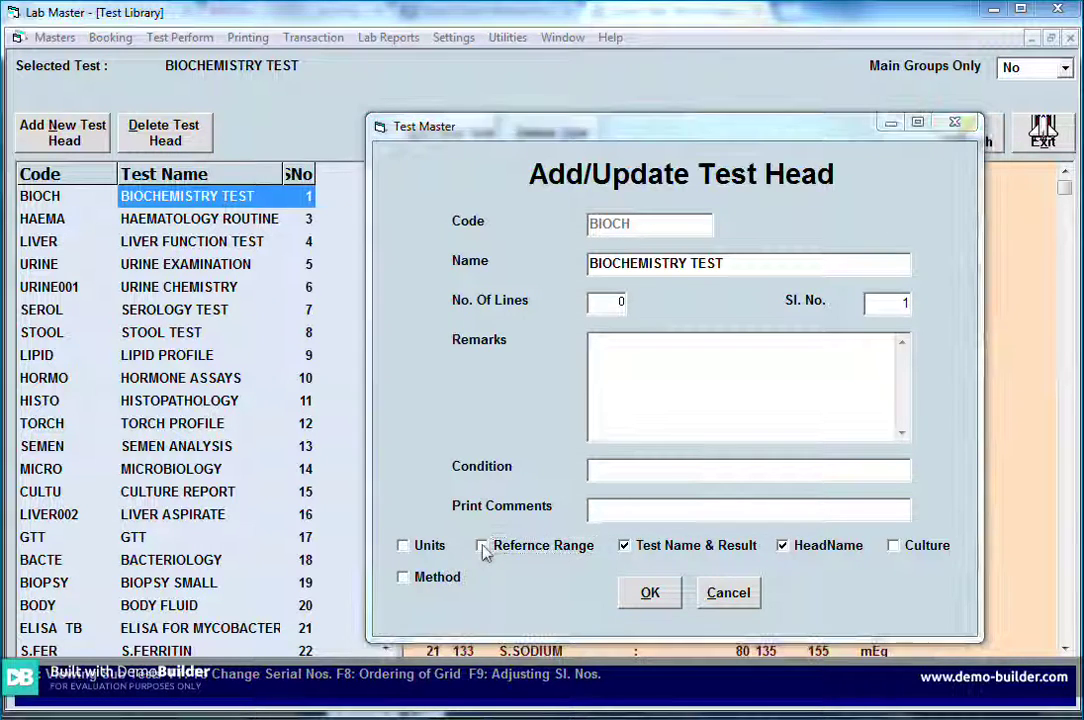
pyautogui.press('Return')
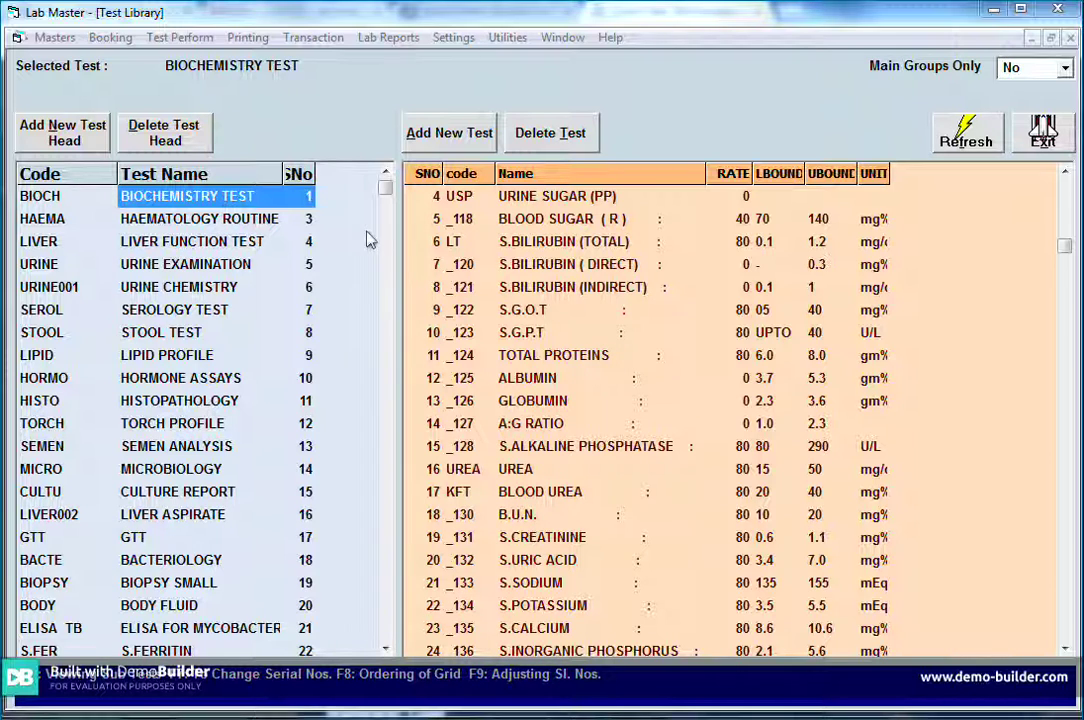
# - Look through the full list of tests under the BIOCHEMISTRY TEST head
pyautogui.click(215, 199)
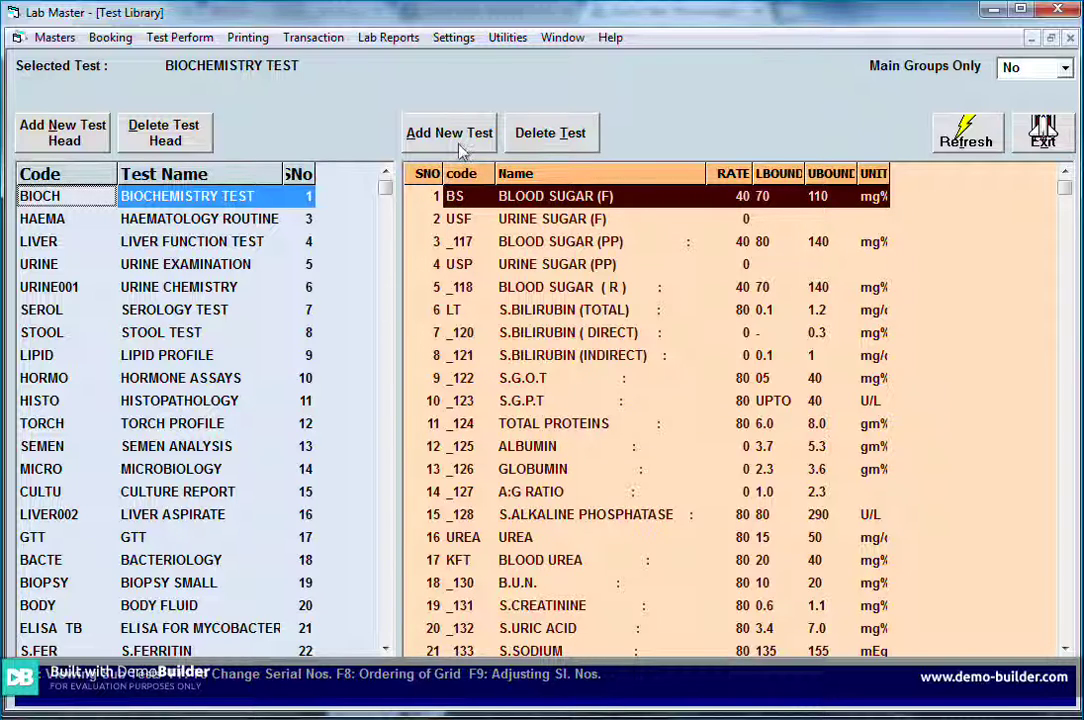
pyautogui.click(435, 228)
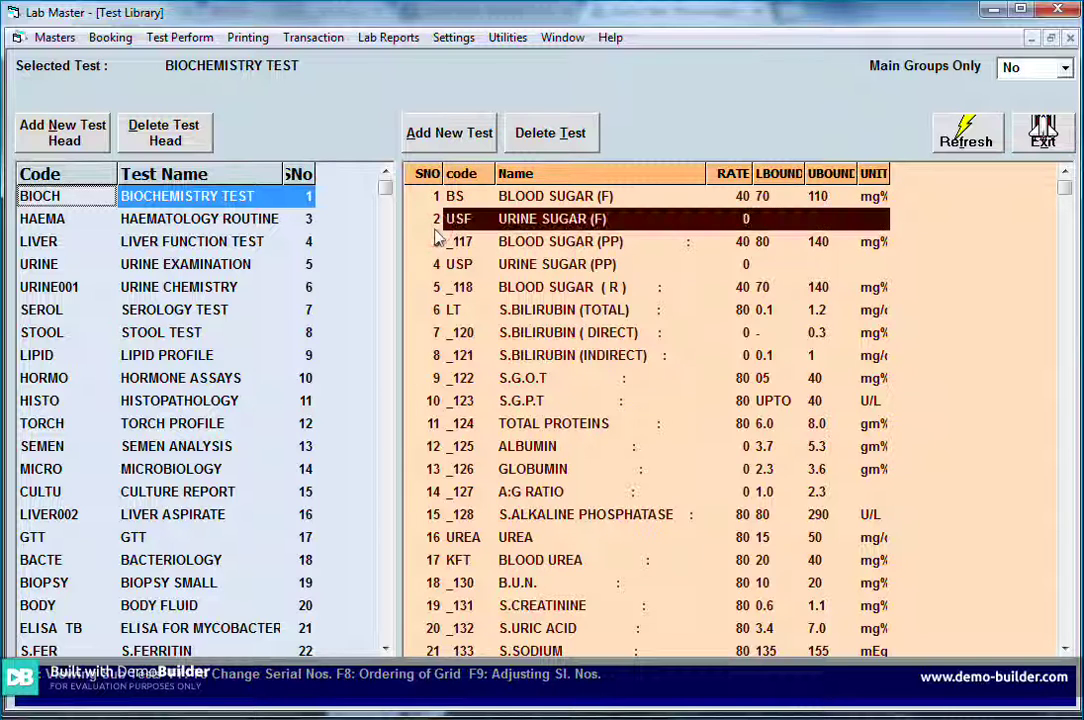
pyautogui.press('Down')
pyautogui.press('Down')
pyautogui.press('Down')
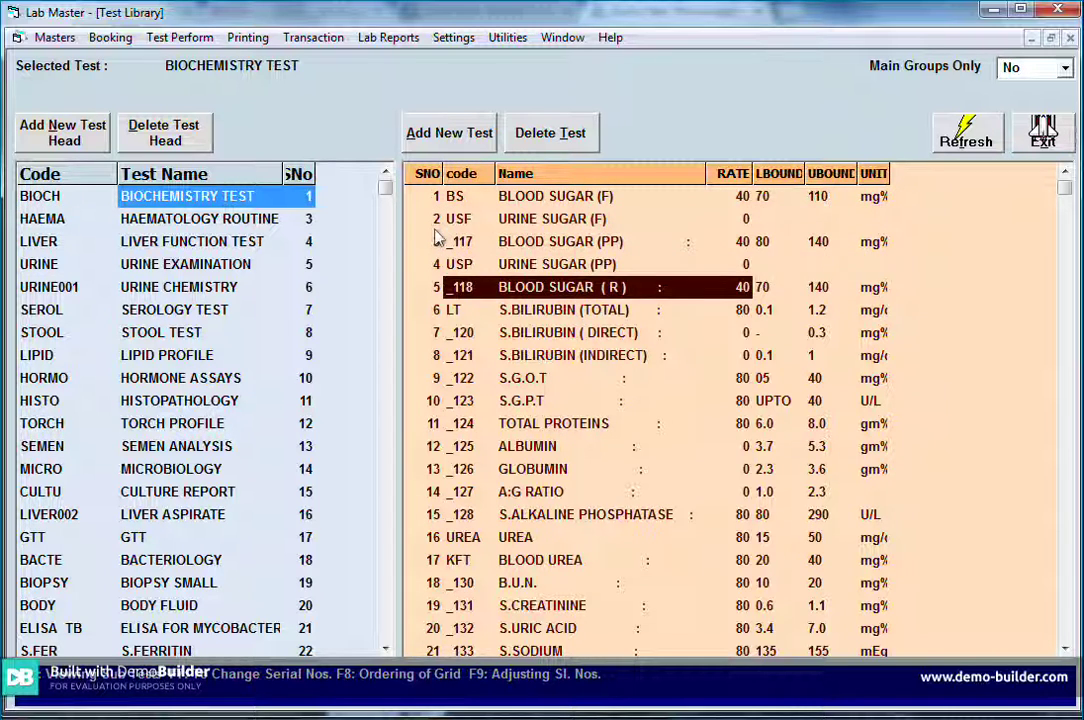
pyautogui.press('Down')
pyautogui.press('Down')
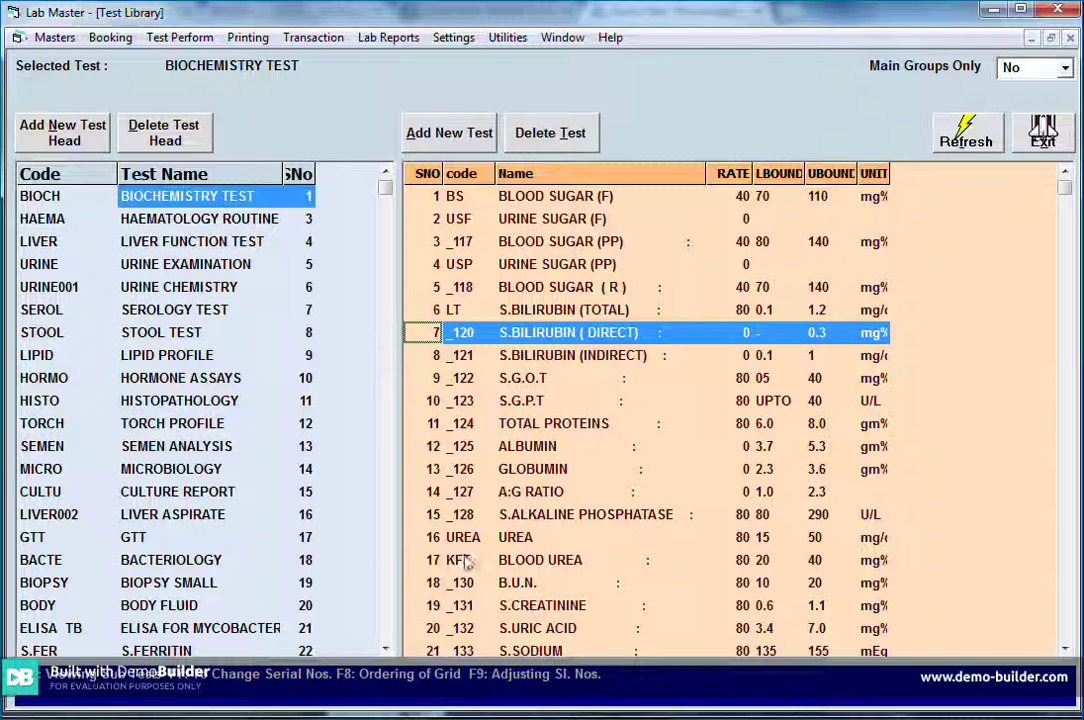
pyautogui.click(1067, 638)
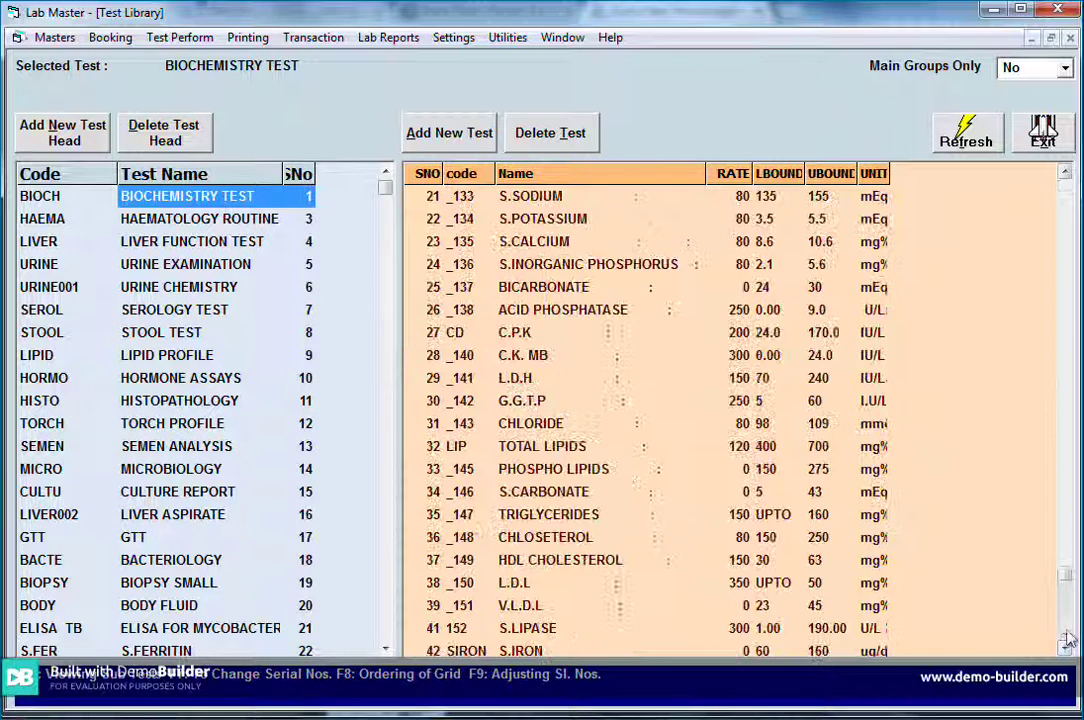
pyautogui.click(1067, 638)
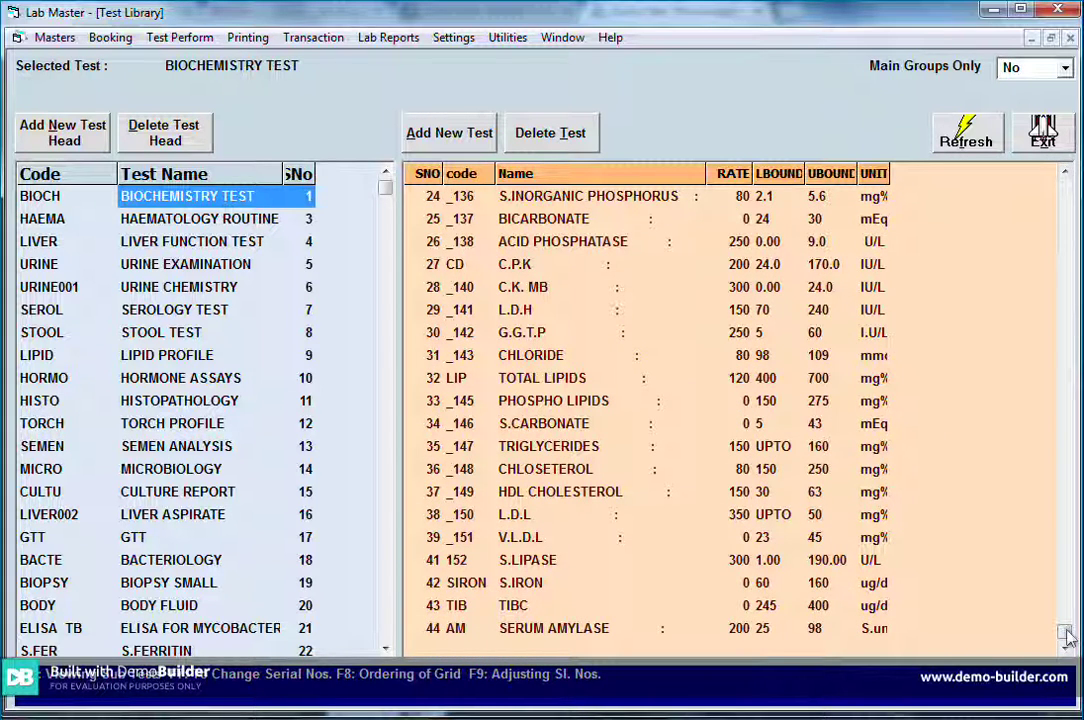
pyautogui.click(449, 133)
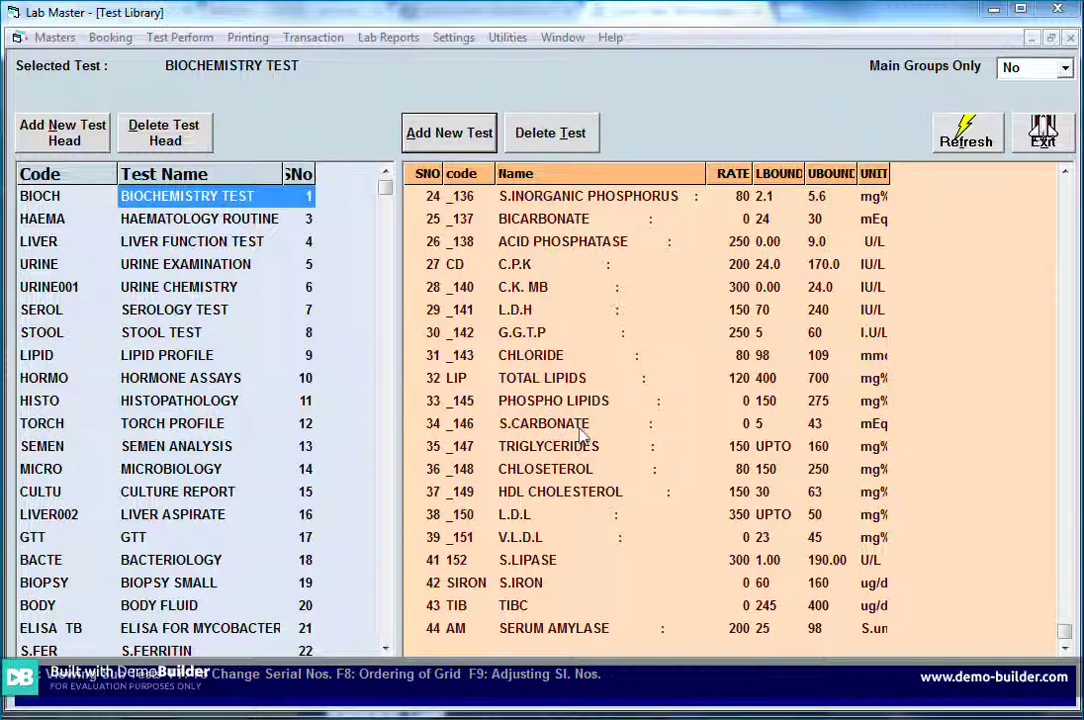
pyautogui.click(1068, 207)
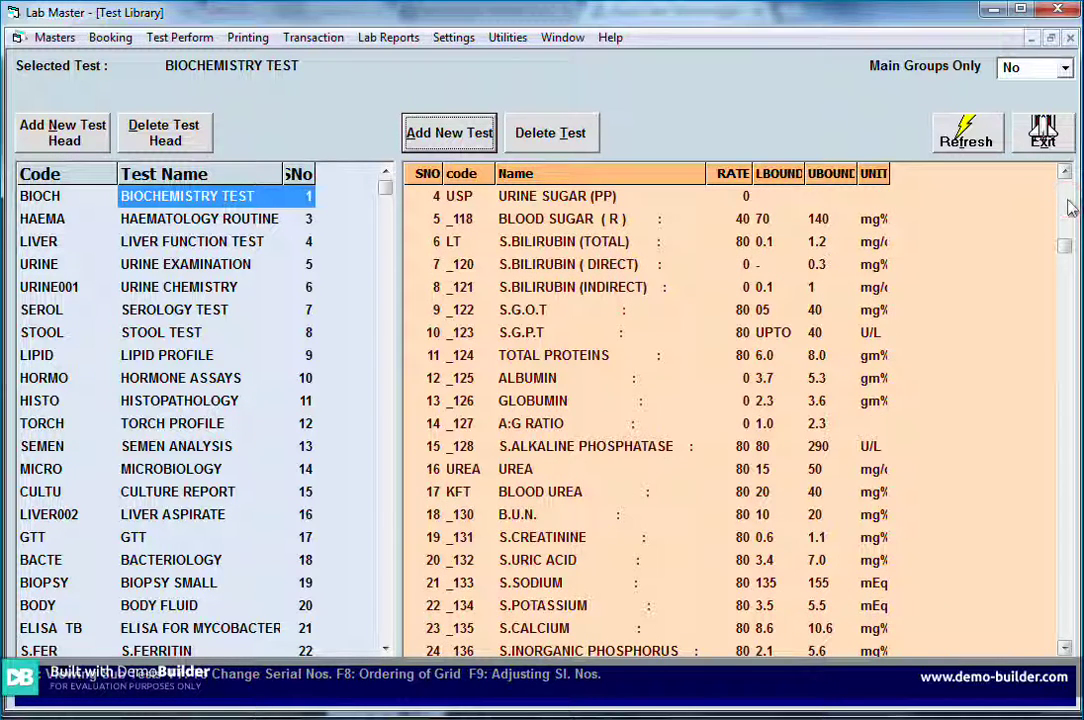
# - Start adding a new biochemistry test before S.BILIRUBIN (TOTAL), code LT
pyautogui.click(545, 248)
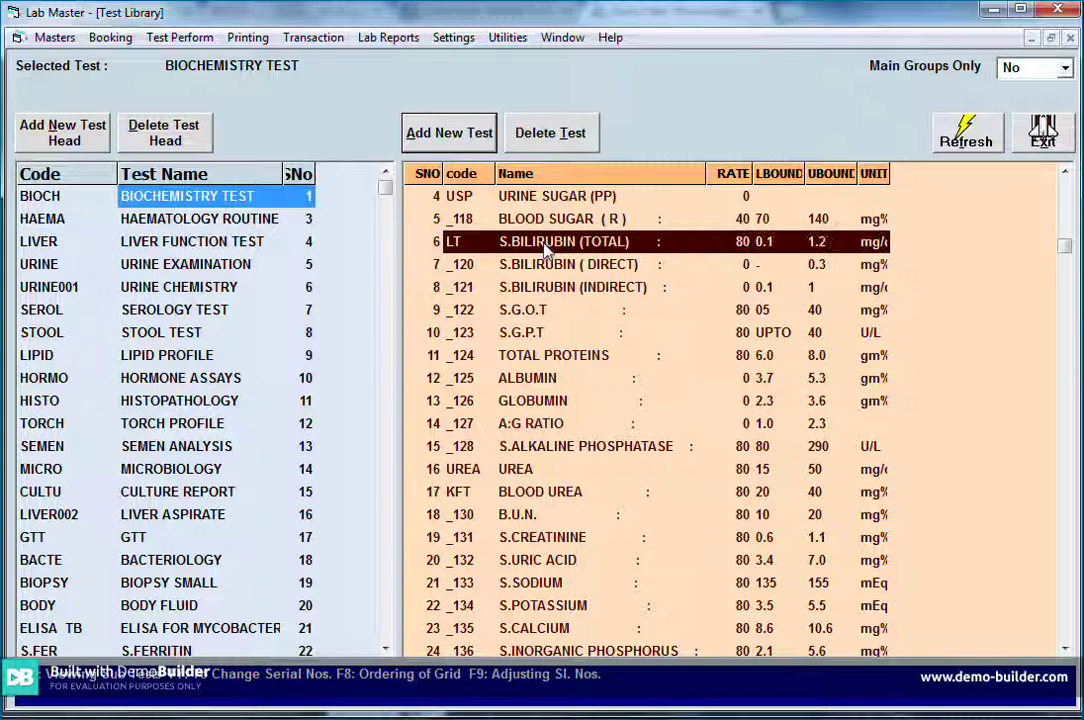
pyautogui.click(452, 146)
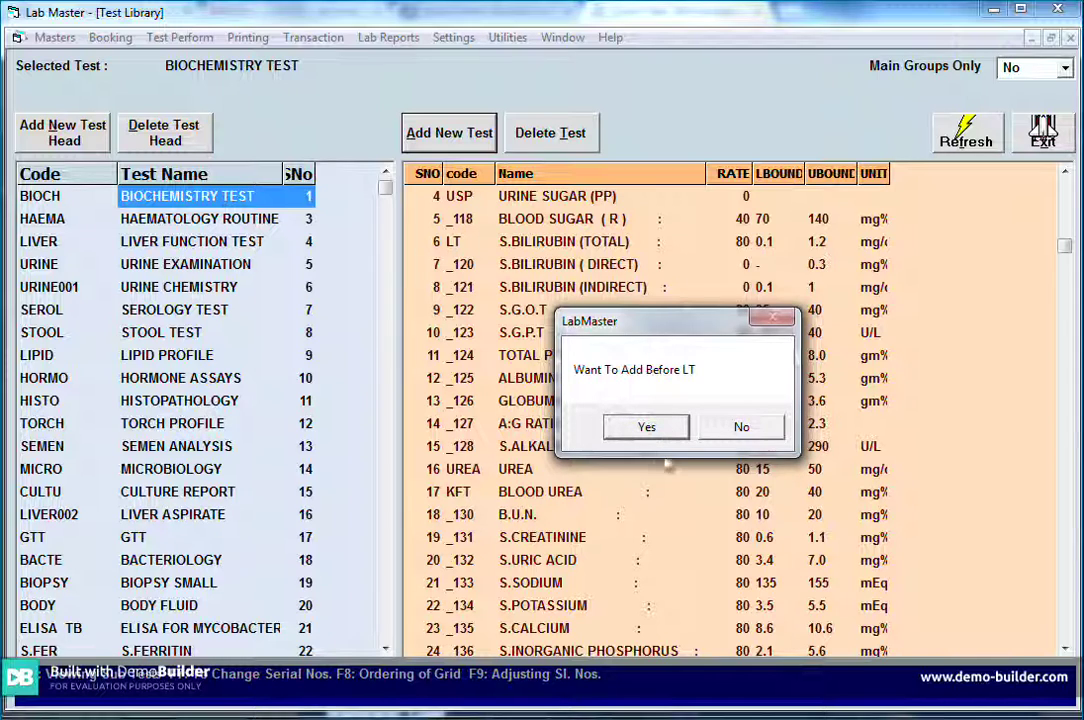
pyautogui.click(646, 428)
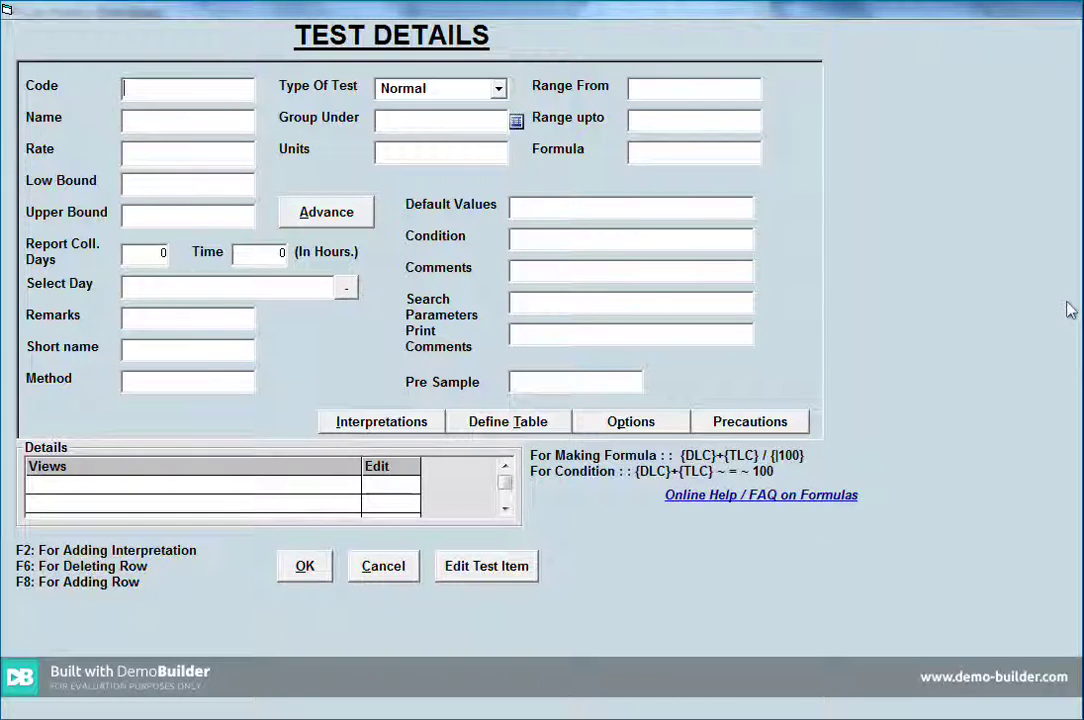
# - Enter code MY, name My Test and rate 100 for the new test
pyautogui.click(216, 88)
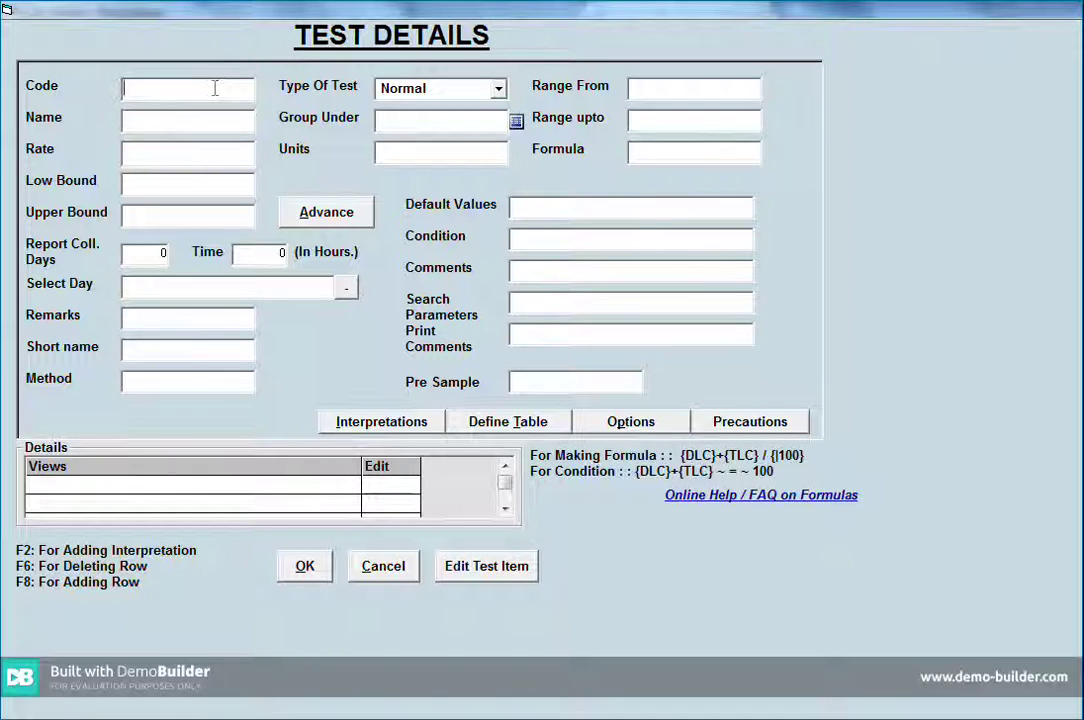
pyautogui.write('MY')
pyautogui.click(168, 119)
pyautogui.write('My Test')
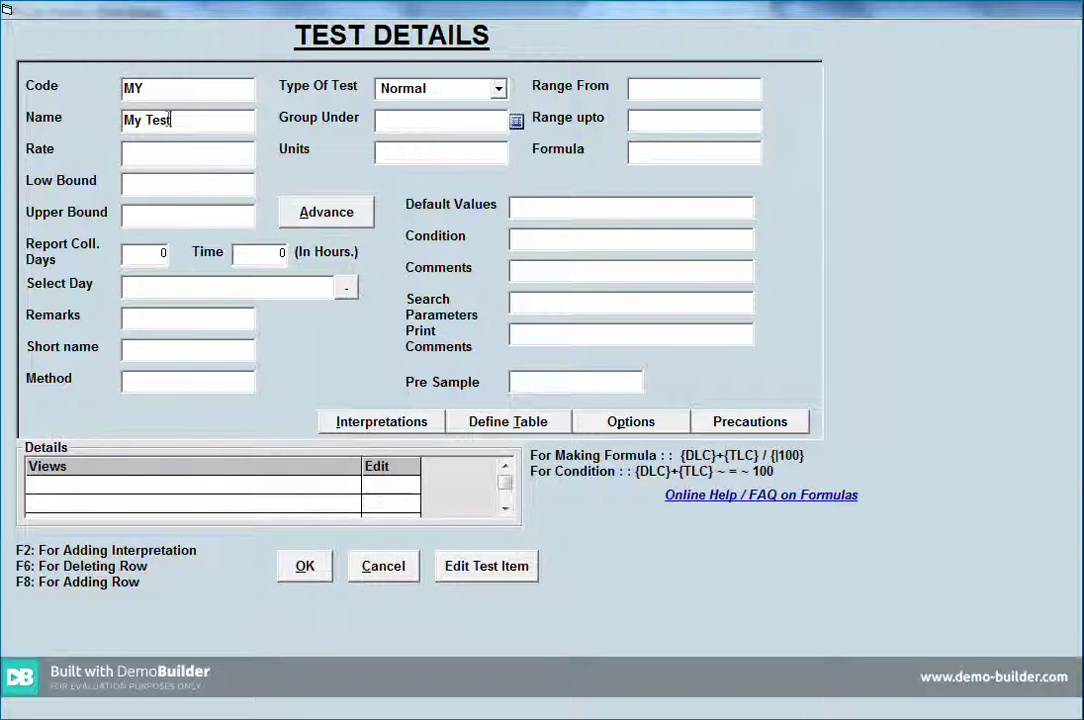
pyautogui.click(195, 160)
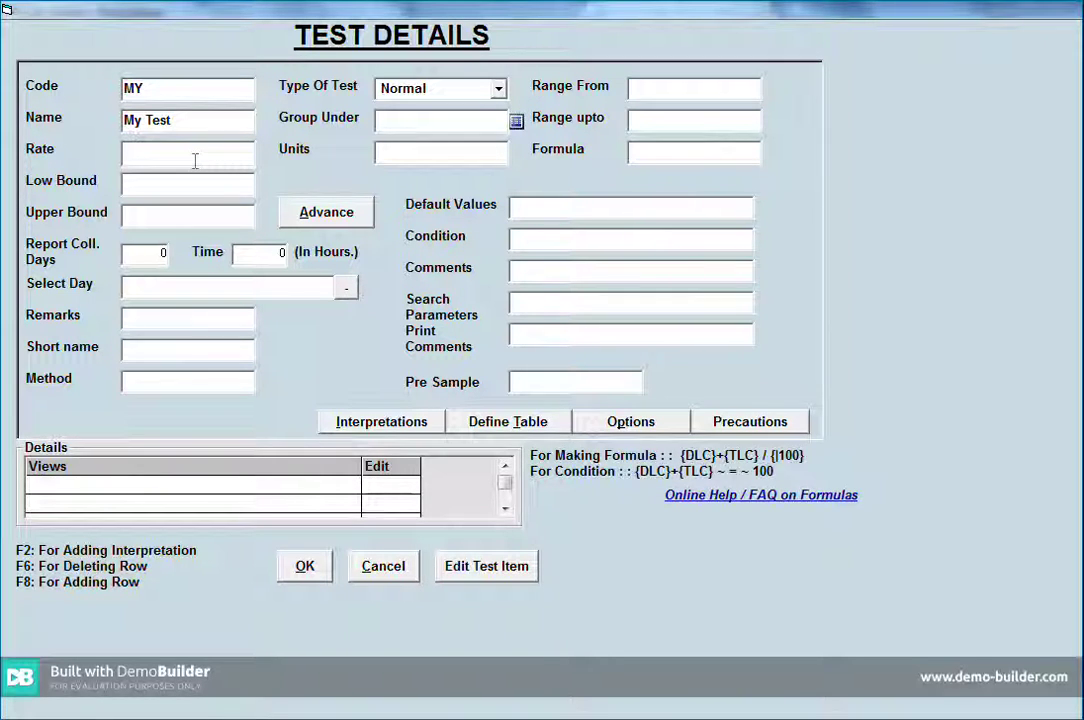
pyautogui.write('100')
# - Set the test's low bound to 60 and upper bound to 100
pyautogui.click(215, 182)
pyautogui.write('6')
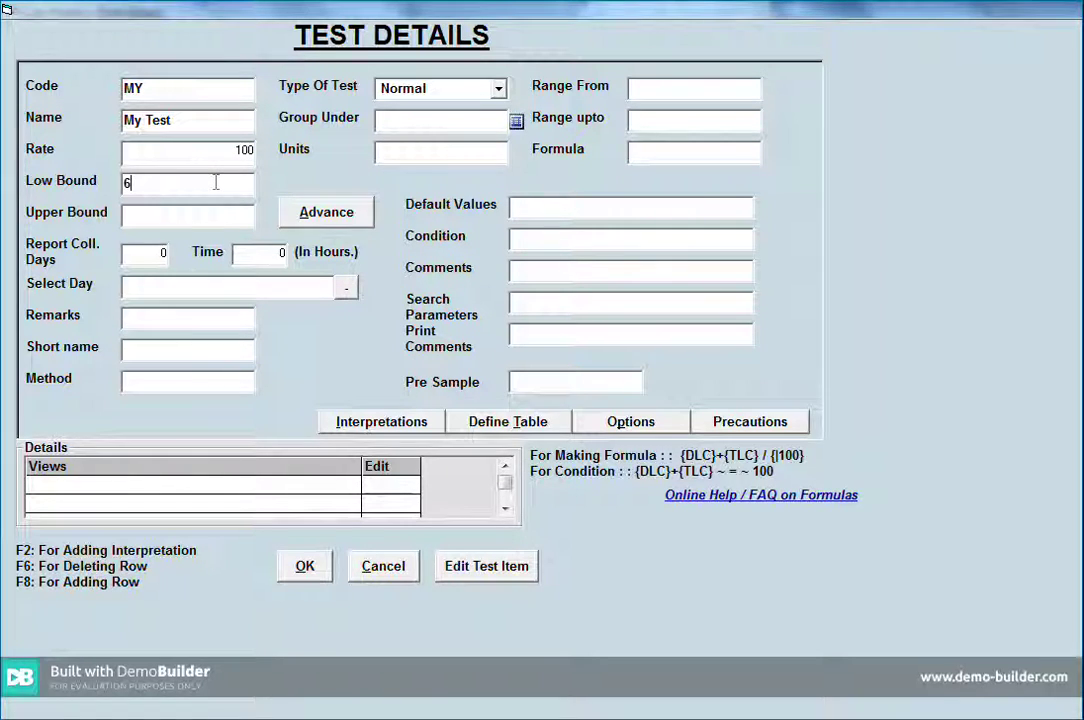
pyautogui.write('01')
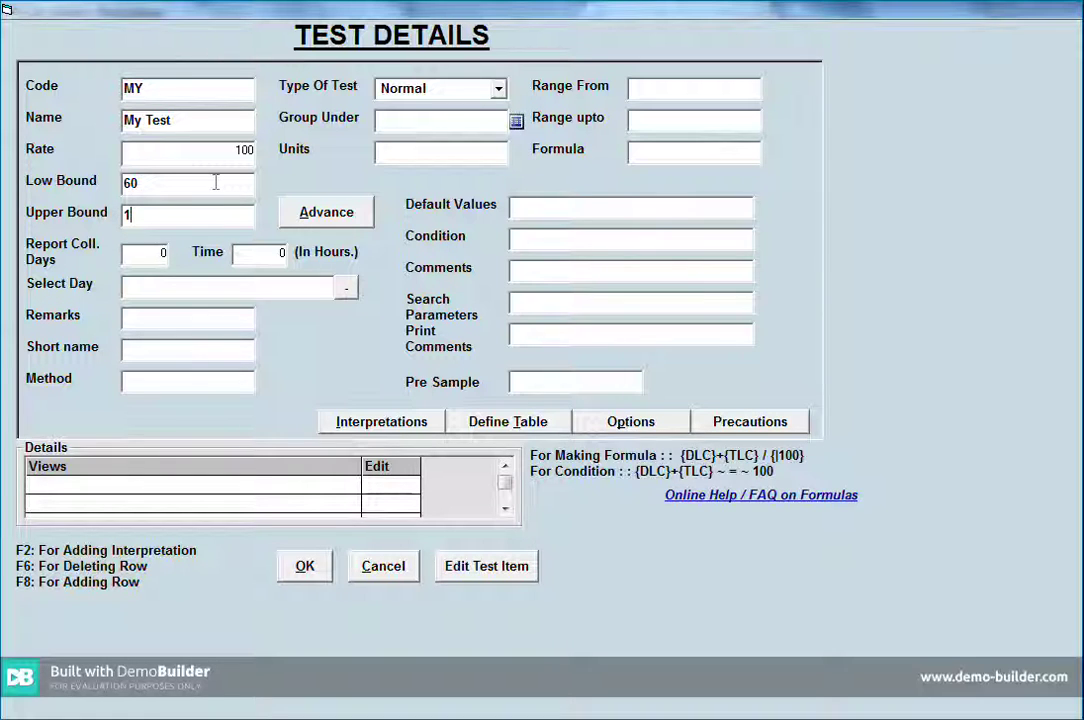
pyautogui.write('00')
# - Define the advanced bounds for ages up to 6 months as 90 to 120 for males and 95 to 125 for females
pyautogui.click(345, 213)
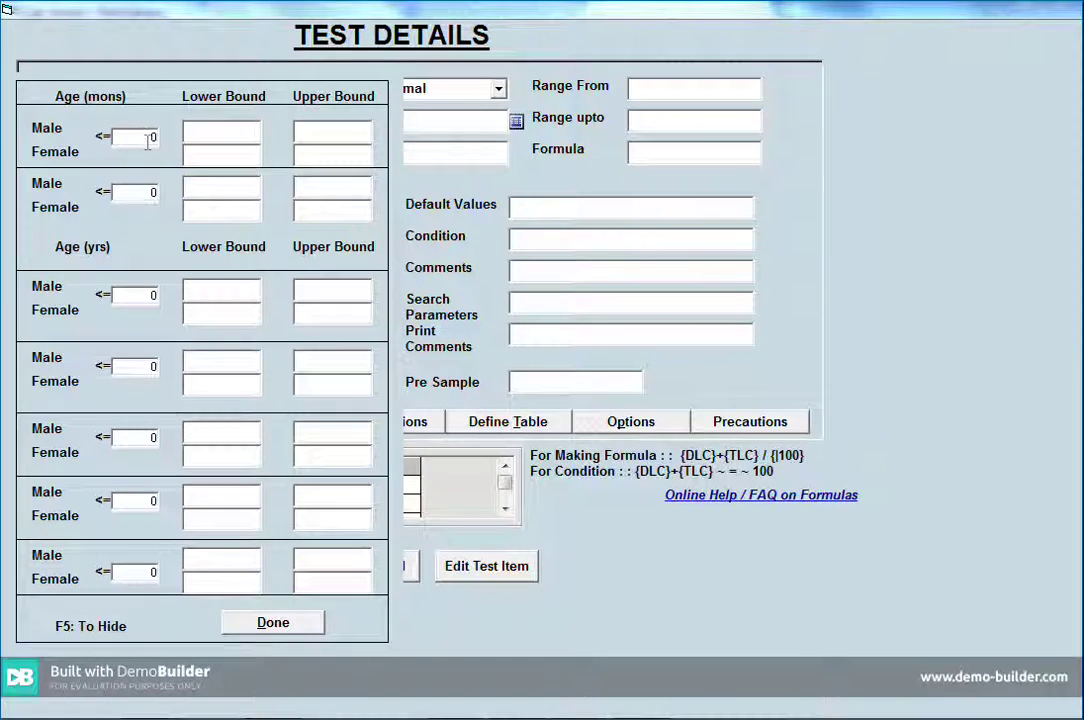
pyautogui.doubleClick(150, 137)
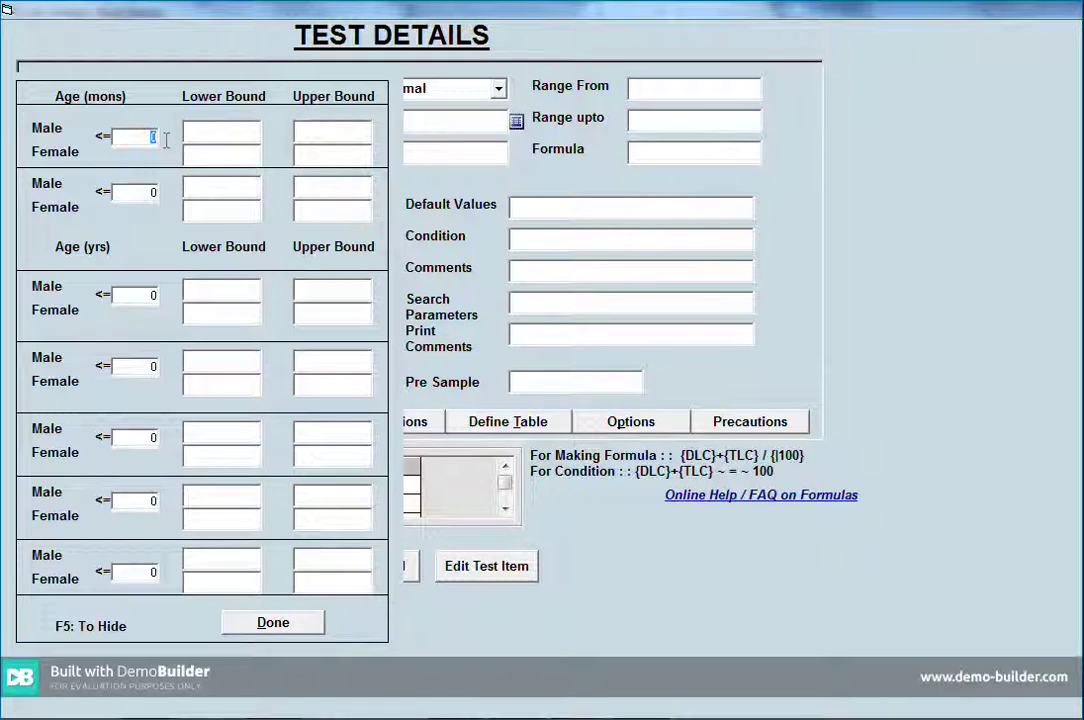
pyautogui.write('6')
pyautogui.click(238, 130)
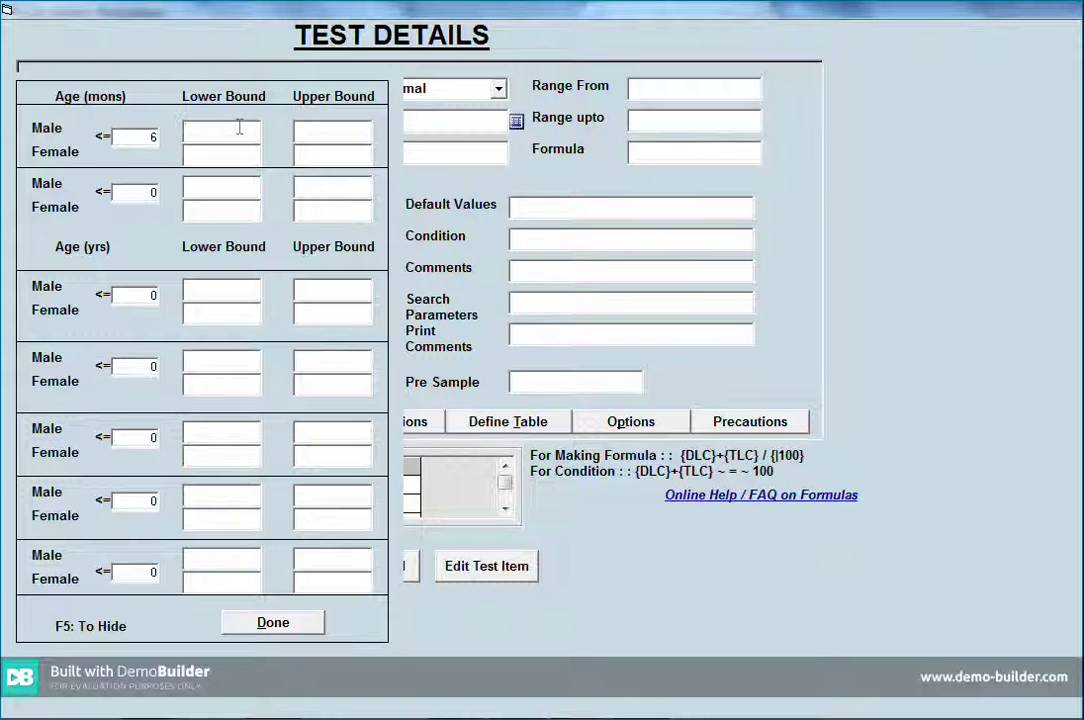
pyautogui.write('90')
pyautogui.click(351, 130)
pyautogui.write('120')
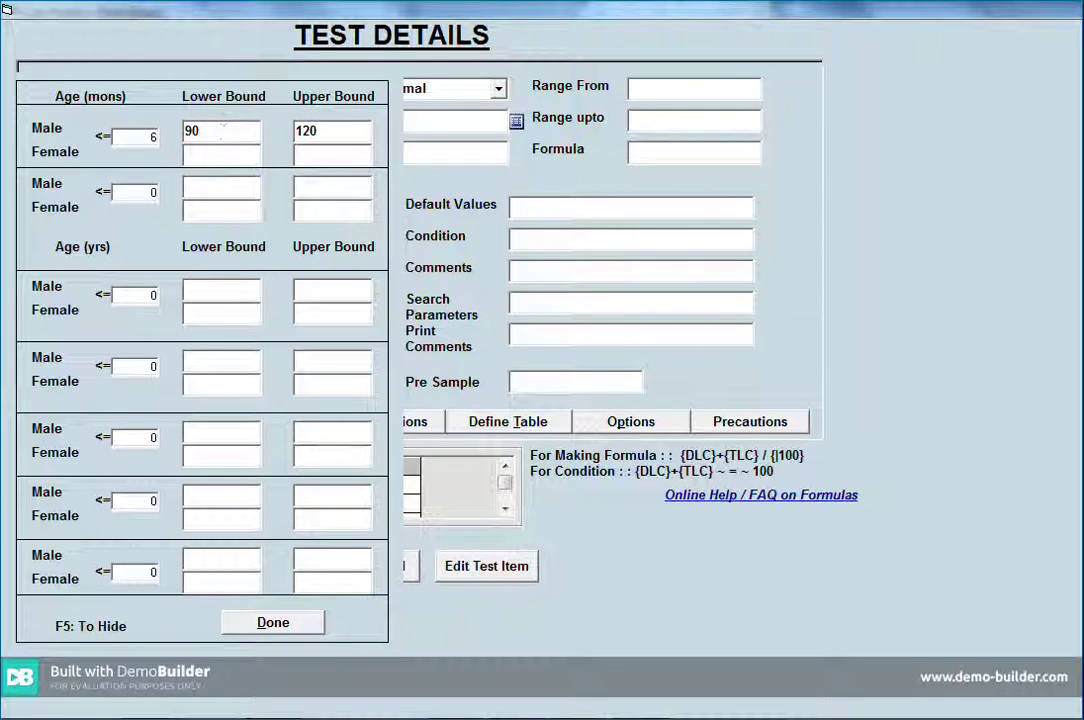
pyautogui.click(216, 153)
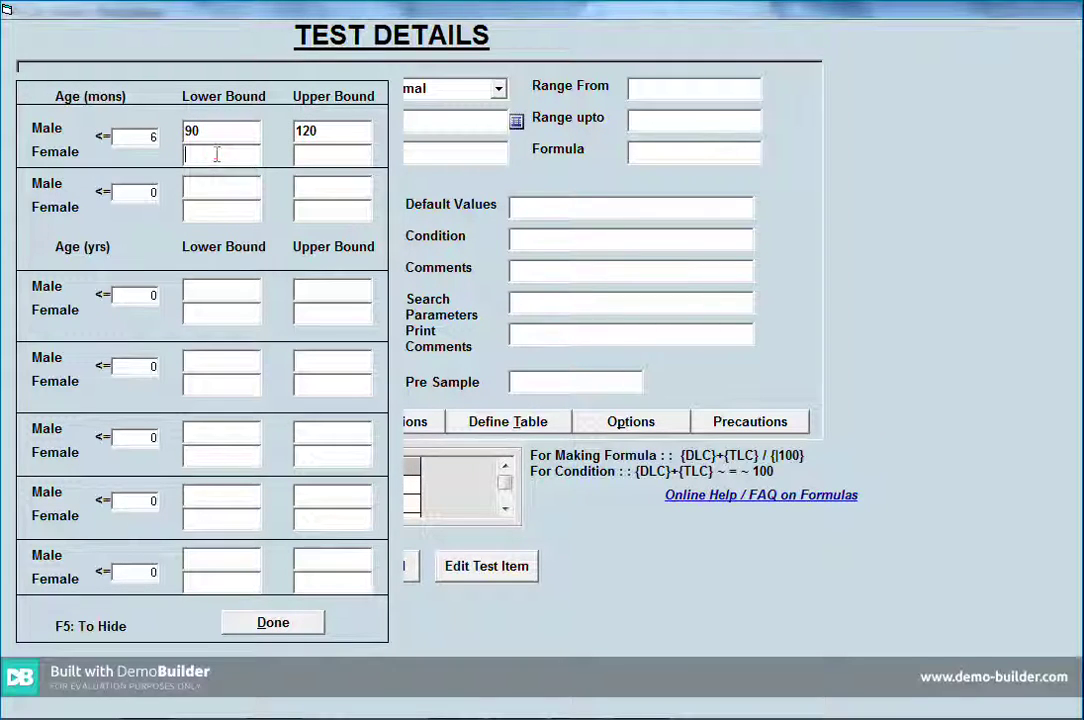
pyautogui.write('95')
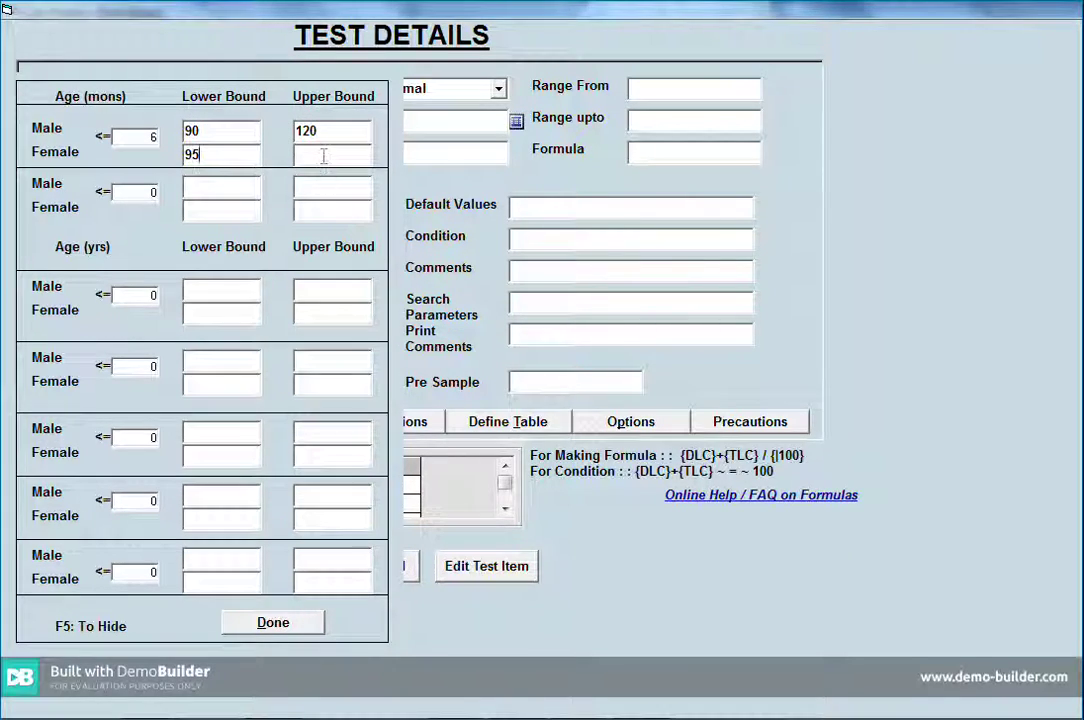
pyautogui.write('2')
pyautogui.write('25')
# - Define the bounds for ages up to 18 years as 75 to 100 for males and 80 to 110 for females
pyautogui.doubleClick(148, 295)
pyautogui.write('18')
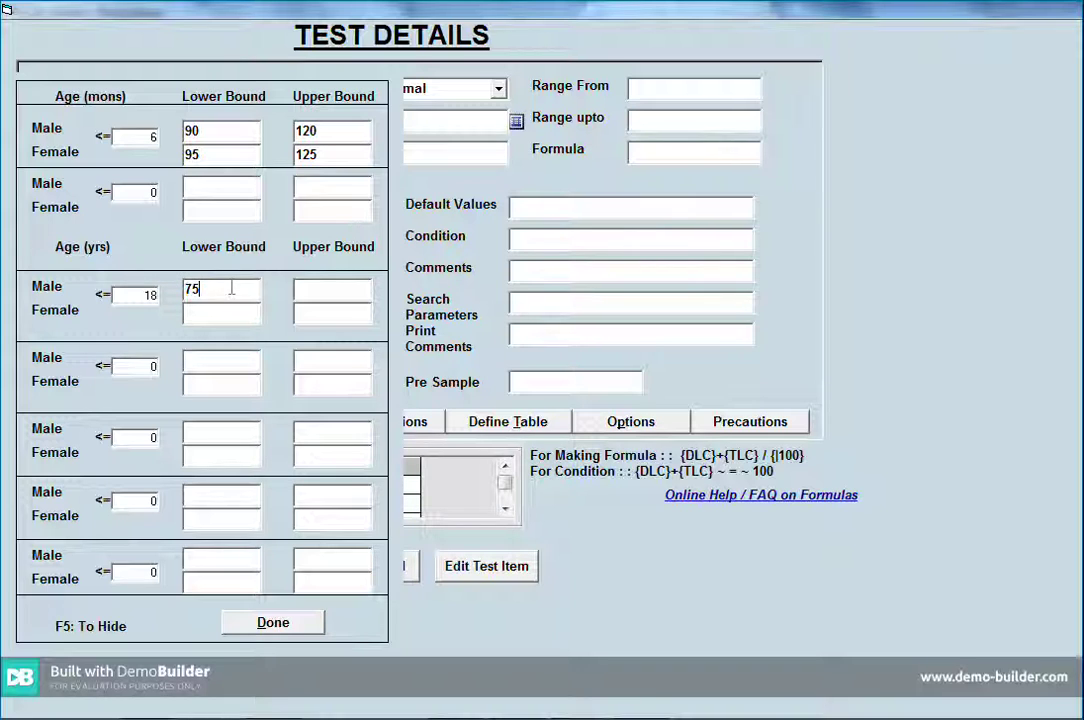
pyautogui.click(342, 291)
pyautogui.write('10')
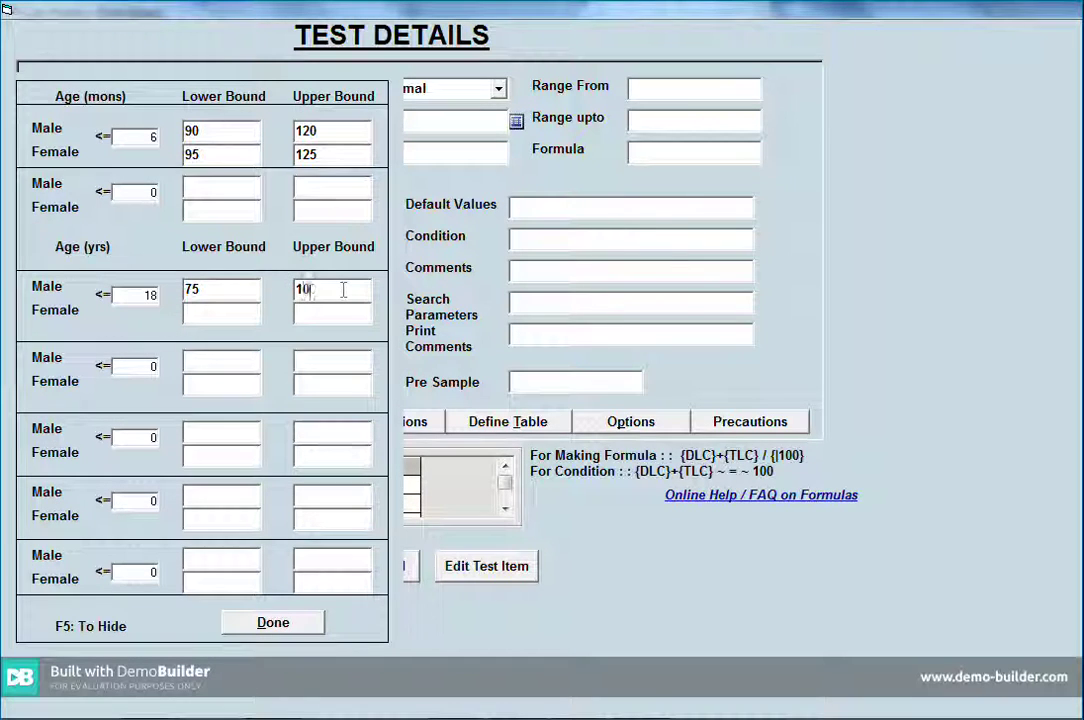
pyautogui.write('0')
pyautogui.click(237, 313)
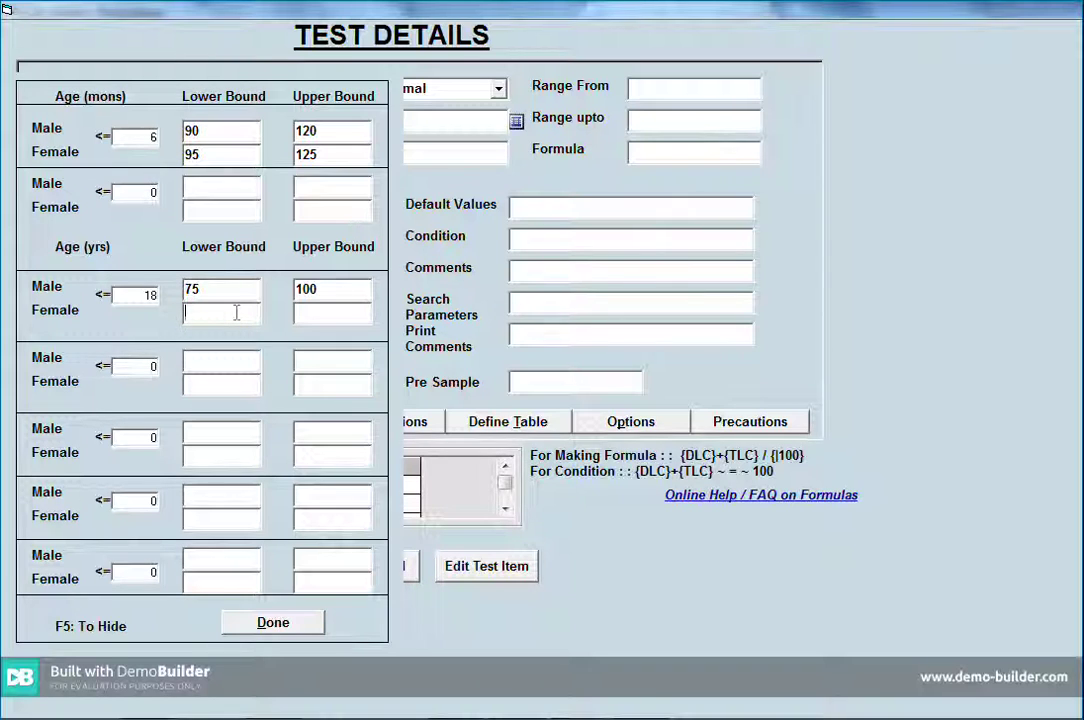
pyautogui.write('80')
pyautogui.click(334, 315)
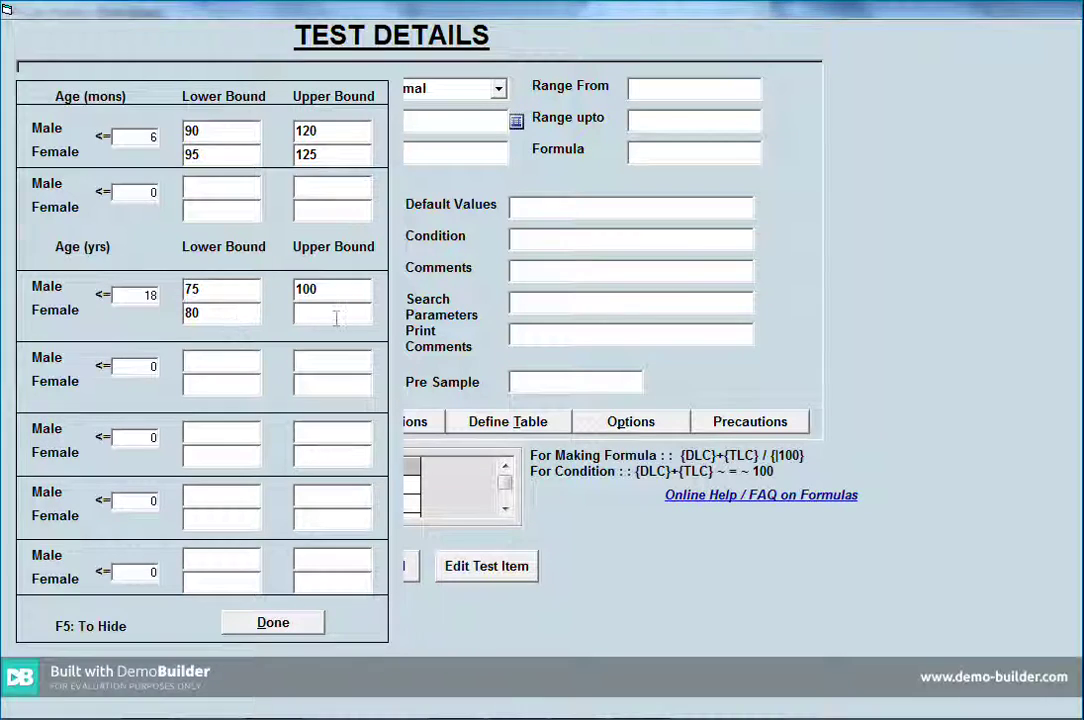
pyautogui.write('110')
# - Set the second age limit in years to 40 without bounds and finish the advanced bounds
pyautogui.click(153, 367)
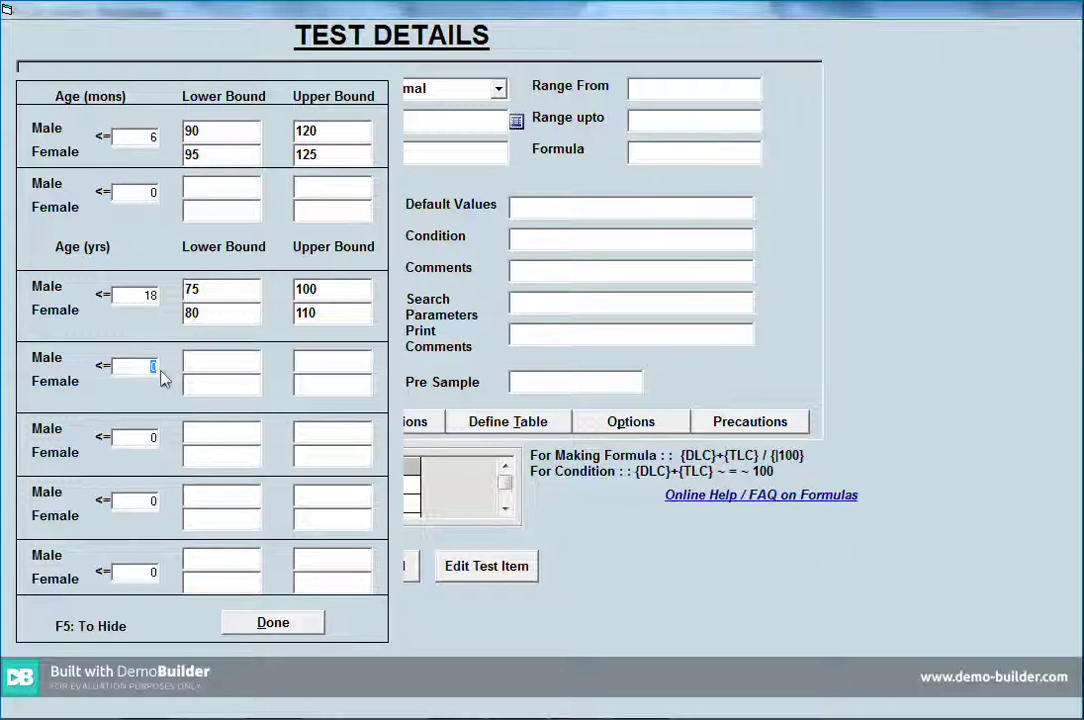
pyautogui.write('40')
pyautogui.click(241, 369)
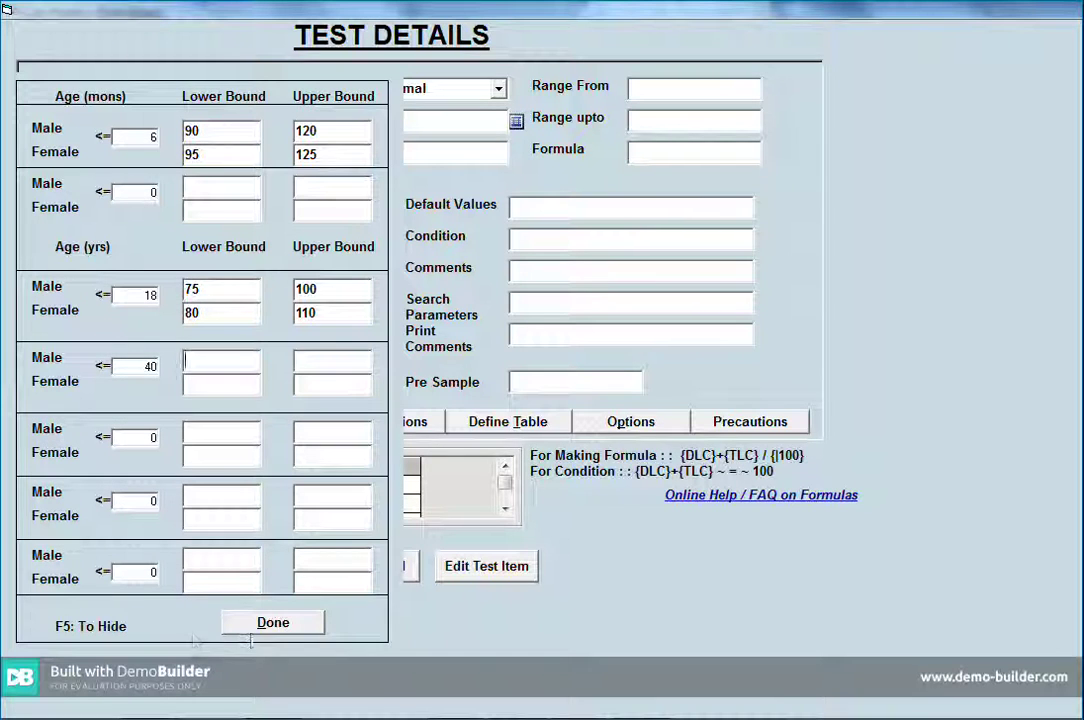
pyautogui.click(272, 623)
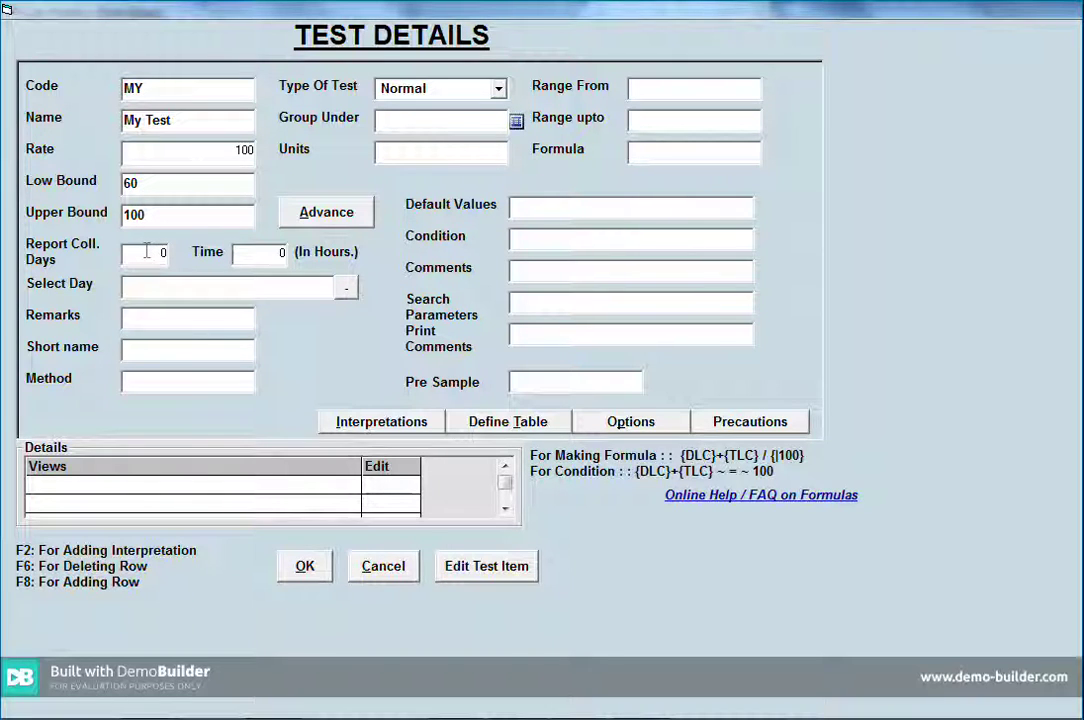
# - Select MONDAY and THURDAY as the days for the test
pyautogui.moveTo(146, 252); pyautogui.dragTo(187, 263)
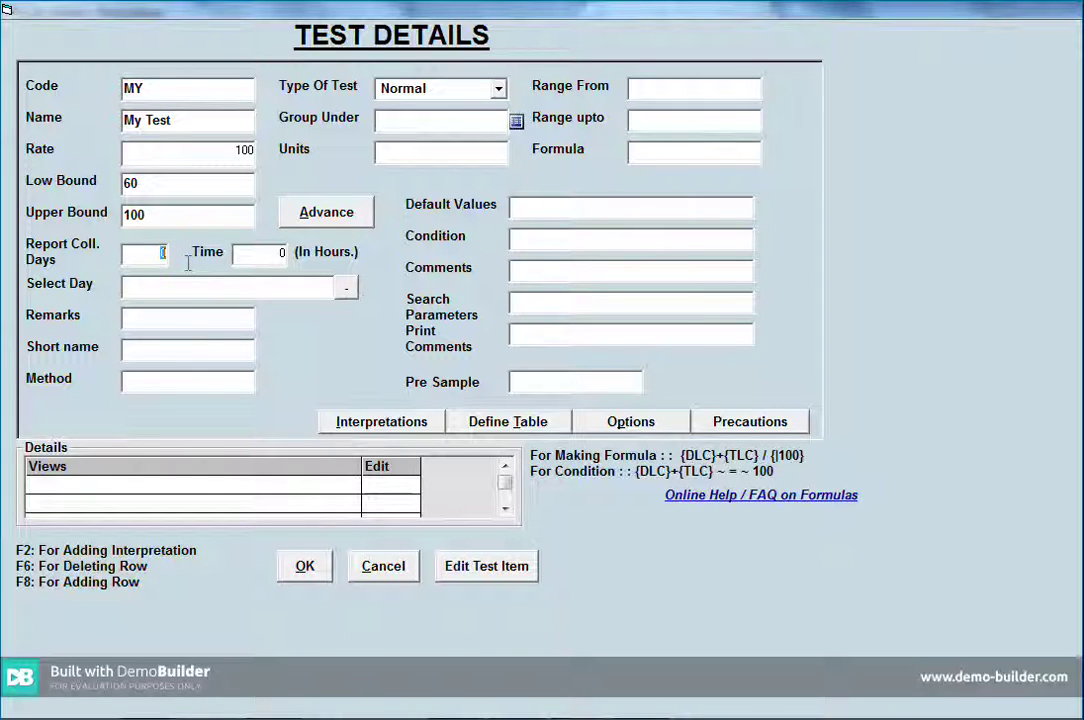
pyautogui.click(346, 287)
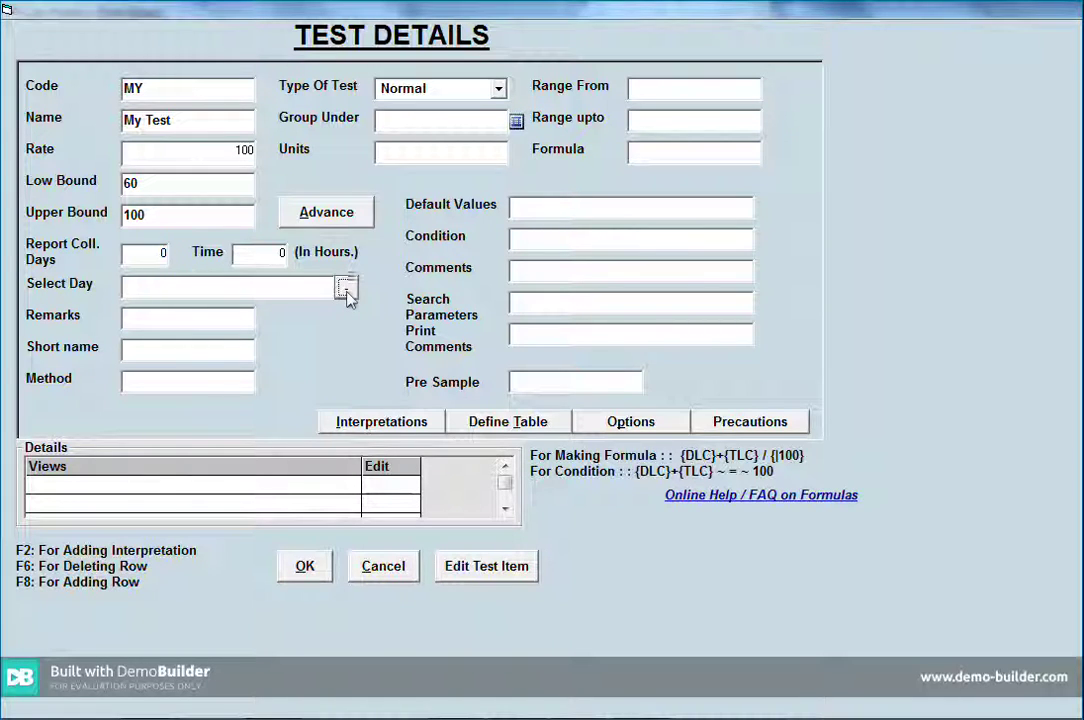
pyautogui.click(420, 172)
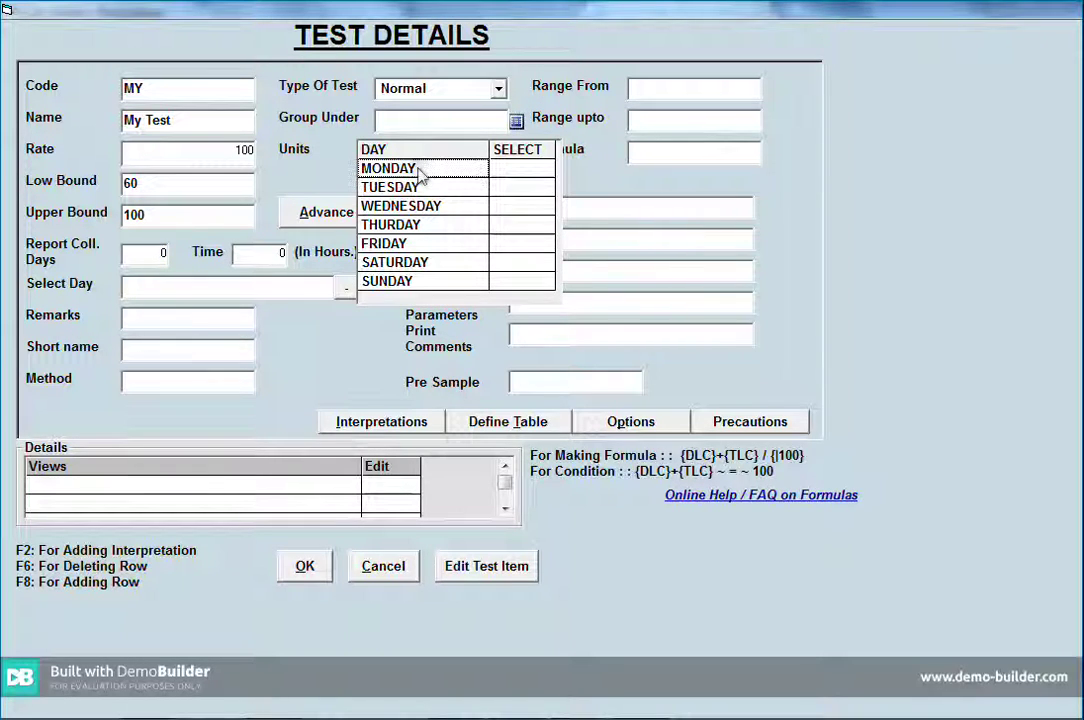
pyautogui.click(420, 174)
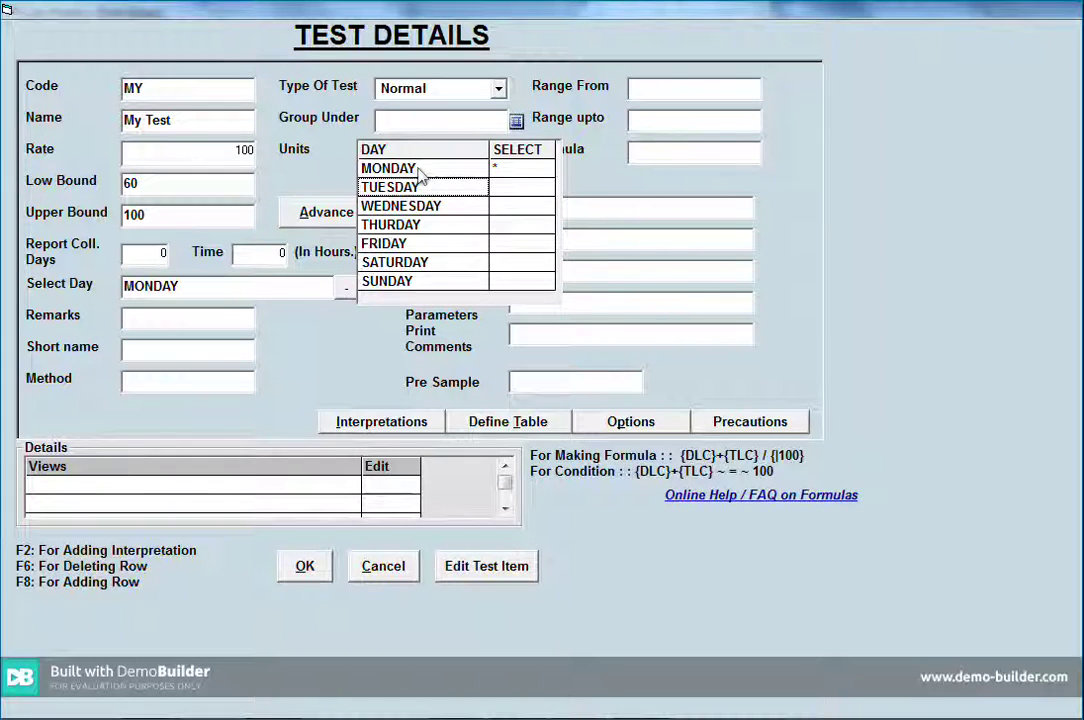
pyautogui.click(412, 226)
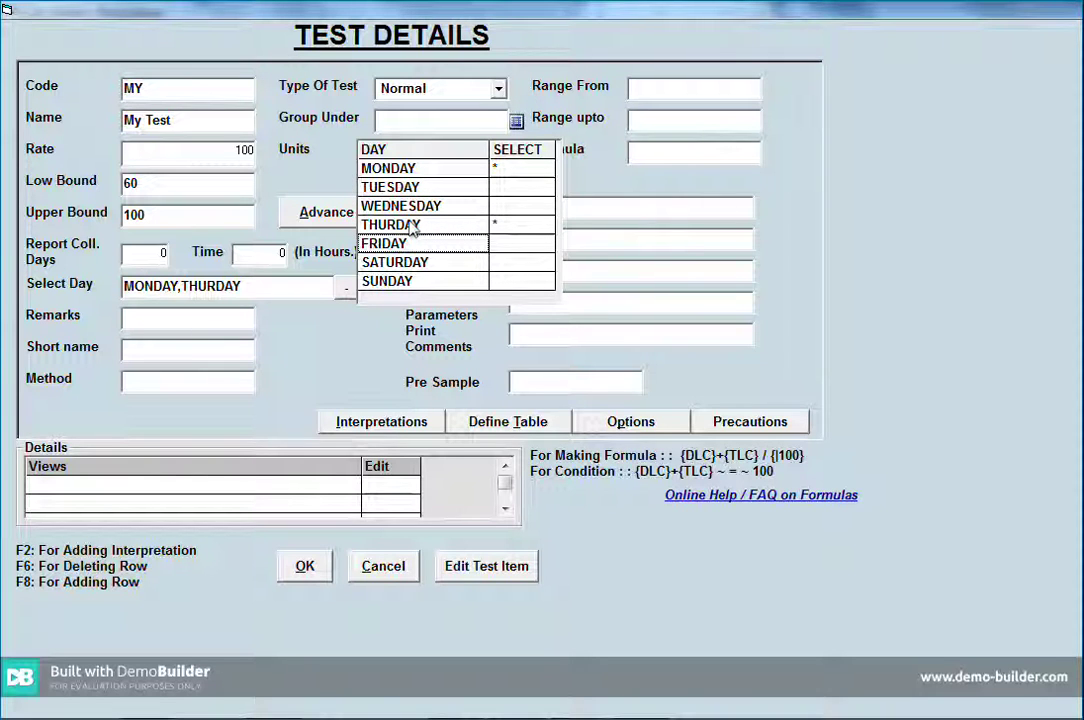
pyautogui.click(346, 288)
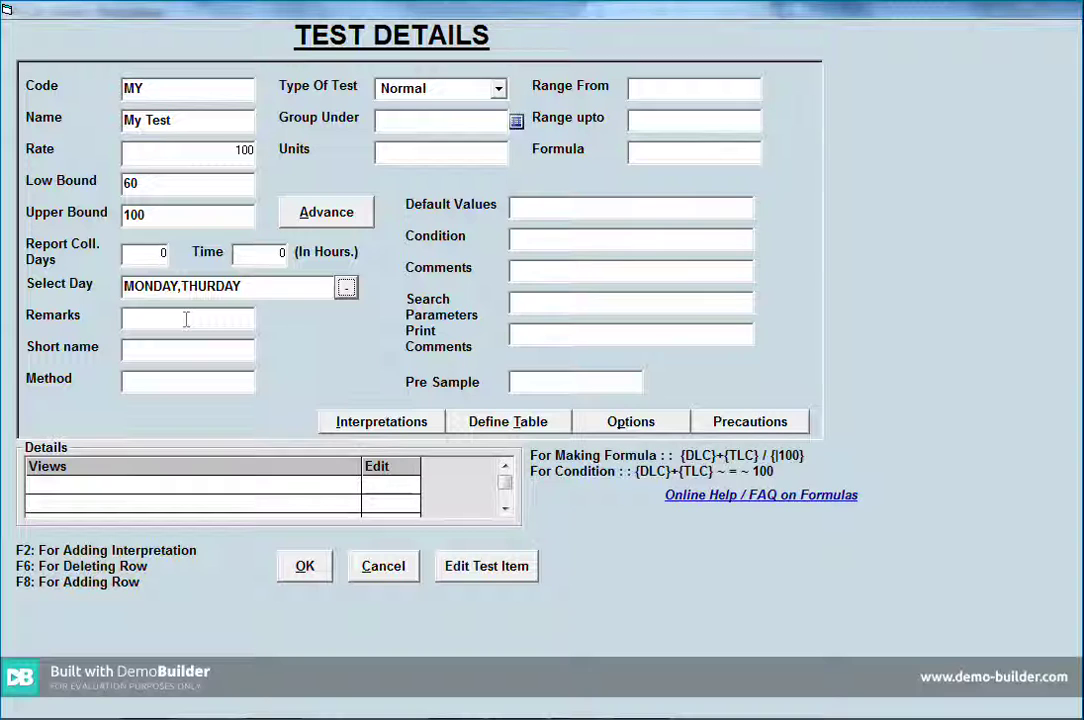
# - Enter TEST as the short name and Kit1 as the method
pyautogui.click(179, 358)
pyautogui.write('TEST')
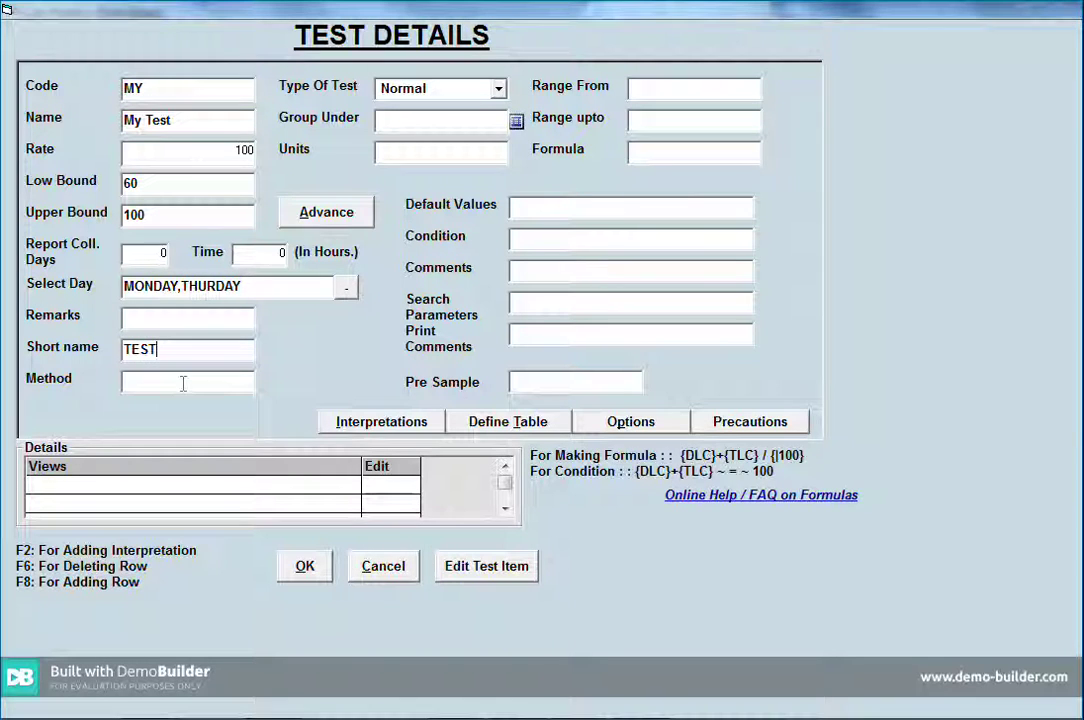
pyautogui.click(183, 383)
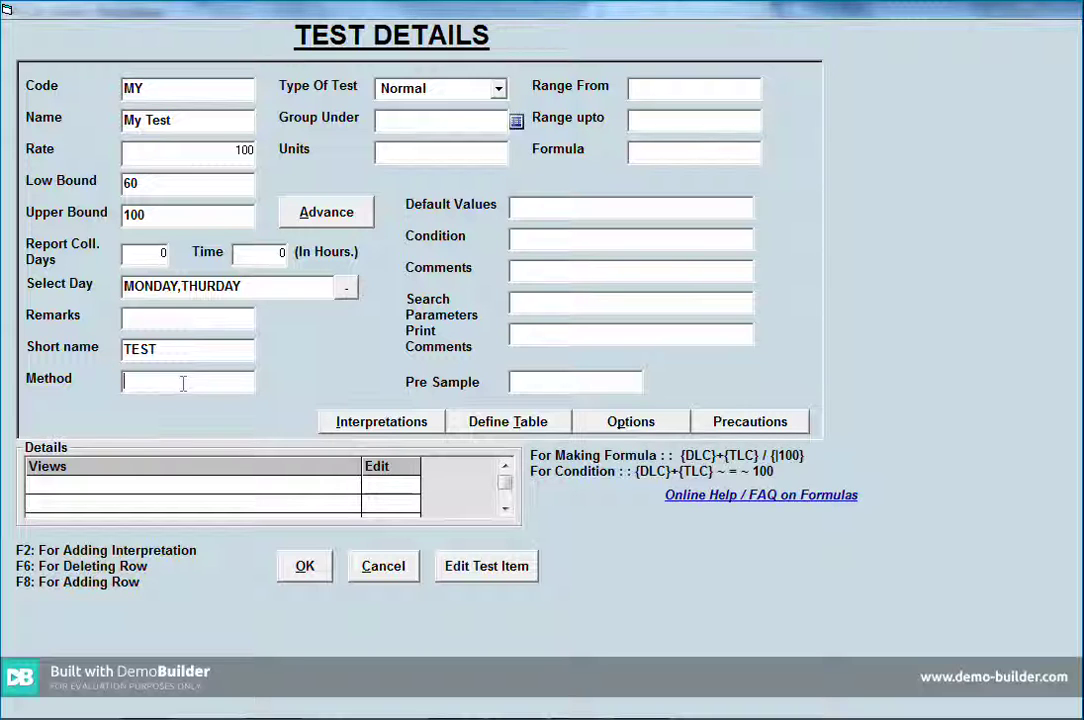
pyautogui.write('Kit1')
# - Review the available test types and leave the type of test as Normal
pyautogui.click(499, 89)
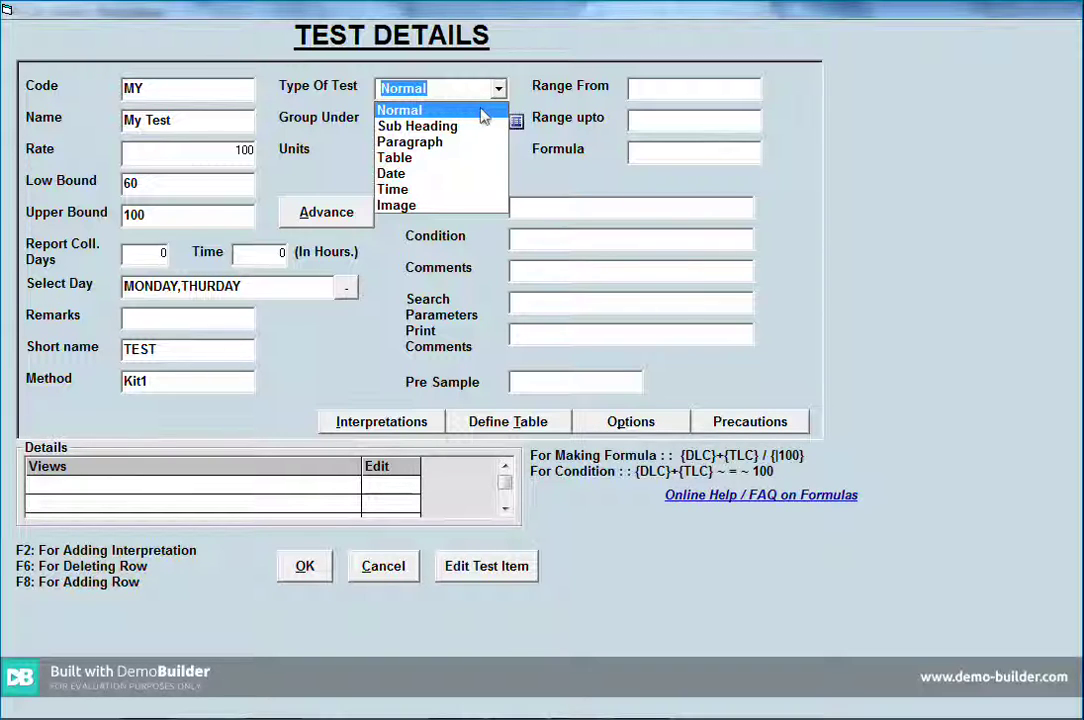
pyautogui.press('Down')
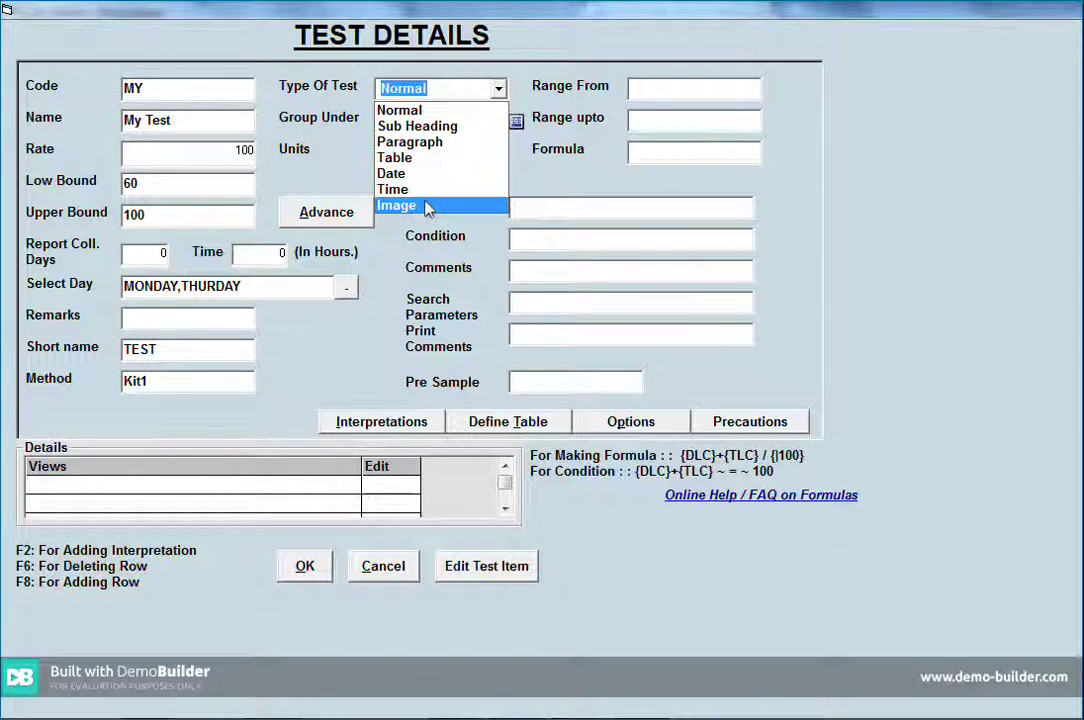
pyautogui.click(26, 714)
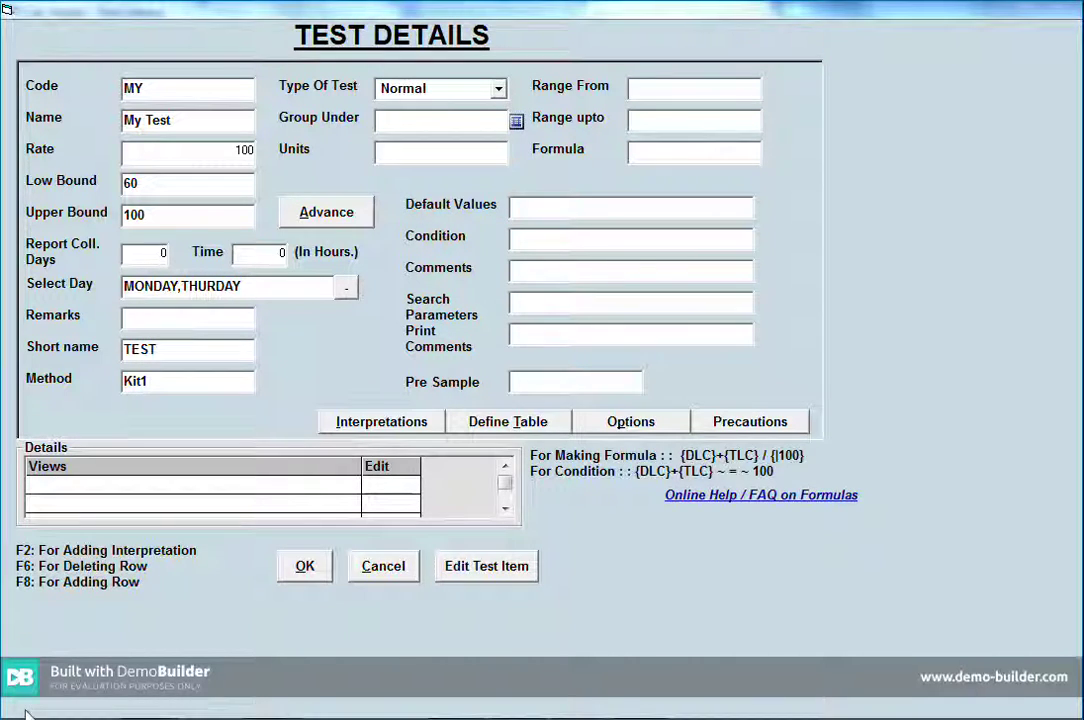
# - Look up the existing tests for the group and pick ERYTHROMYCIN, code _304
pyautogui.click(458, 125)
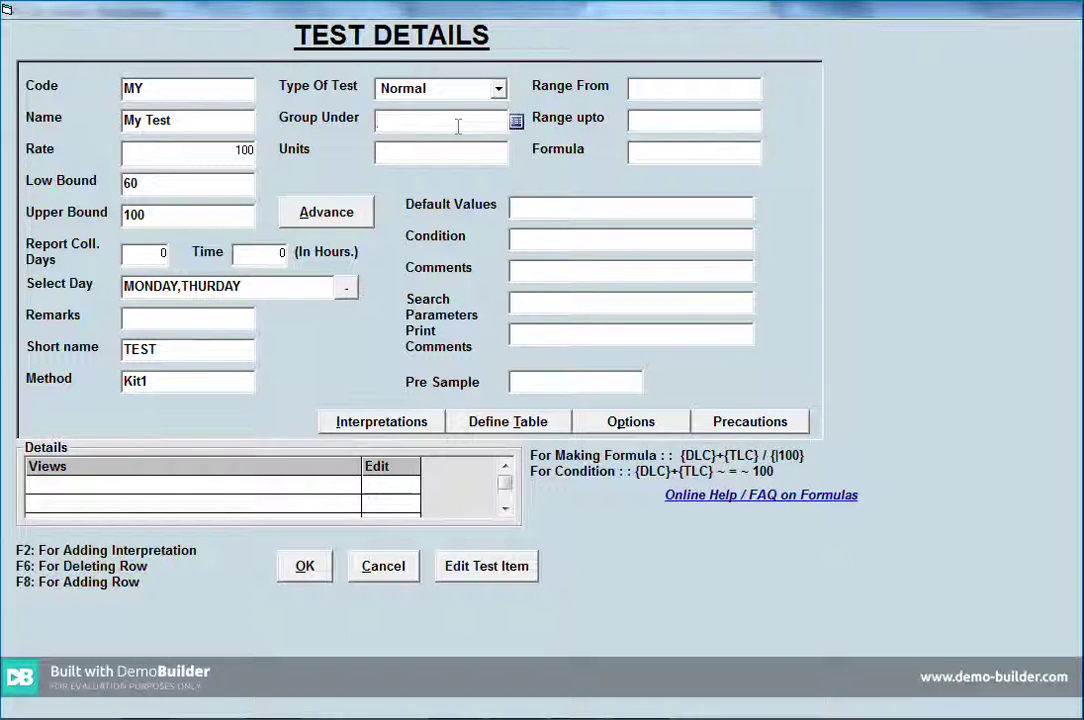
pyautogui.click(516, 121)
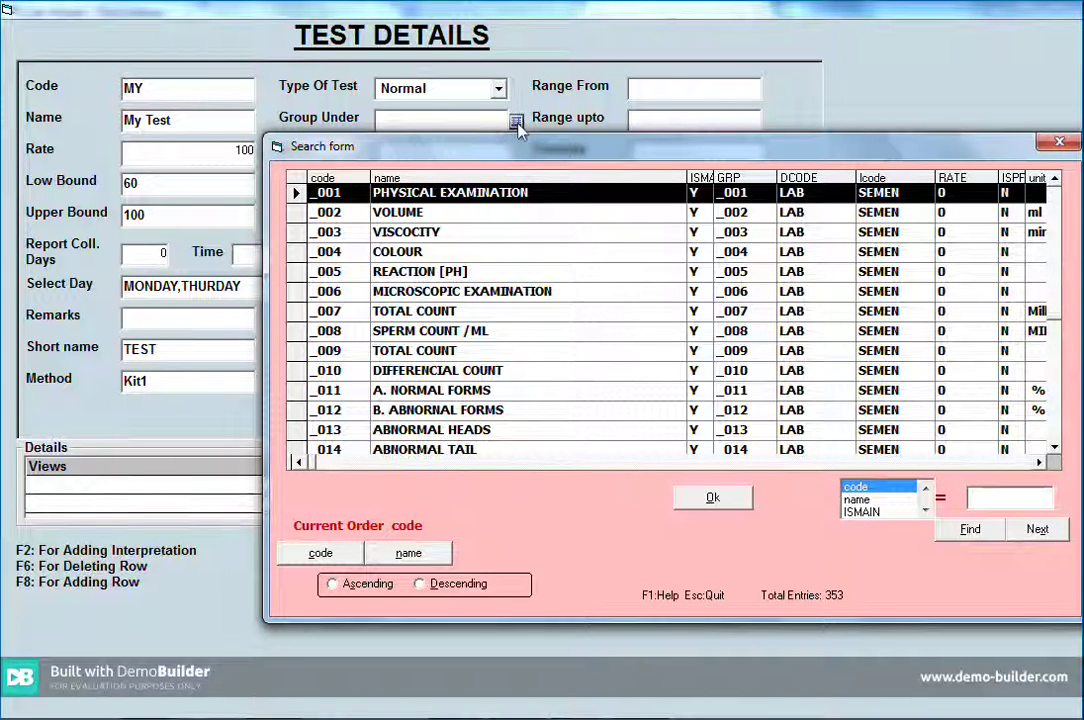
pyautogui.press('pagedown')
pyautogui.press('pagedown')
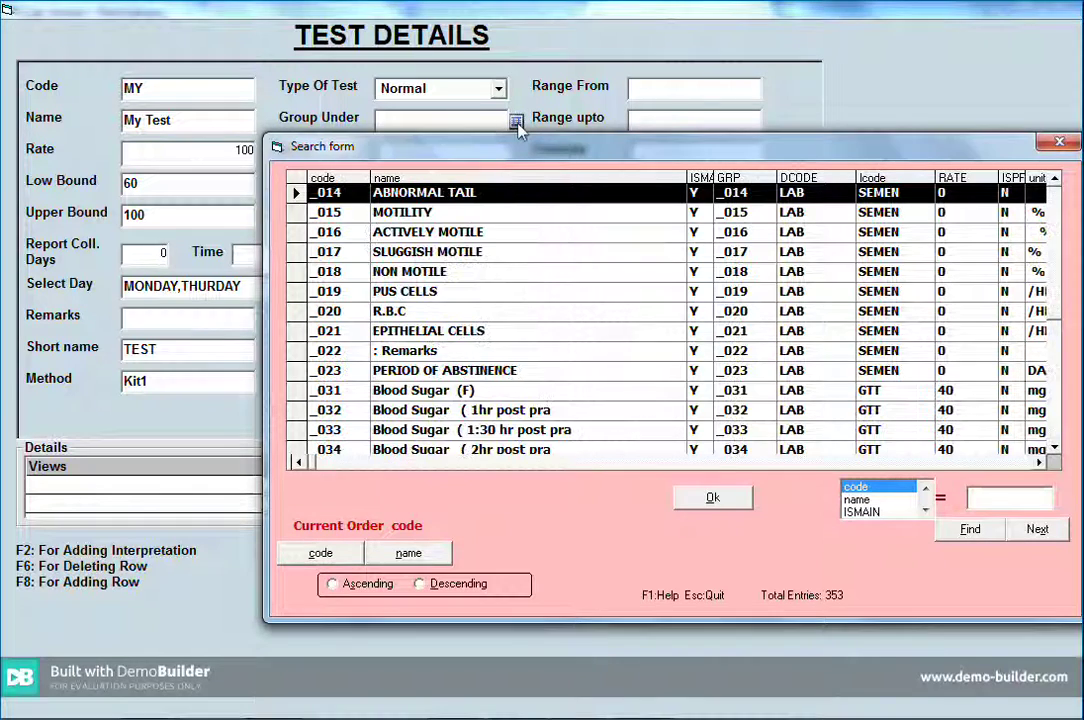
pyautogui.press('pagedown')
pyautogui.press('pagedown')
pyautogui.press('pagedown')
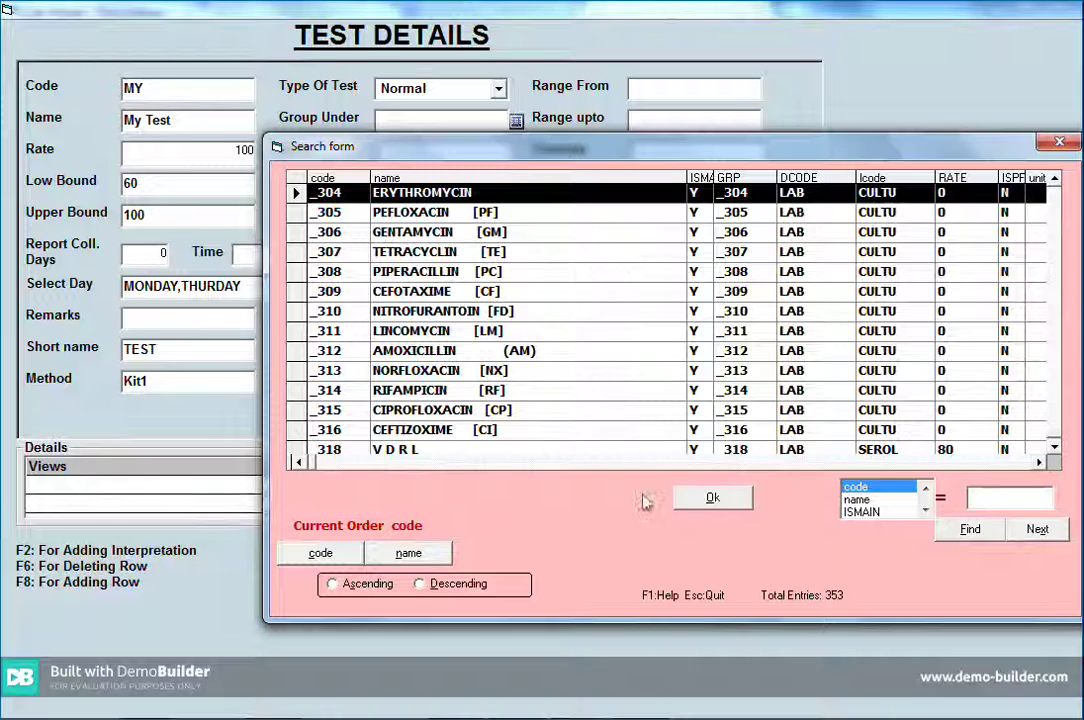
pyautogui.click(709, 497)
# - Try to group the test under MY, accepting code _001 from the group lookup
pyautogui.moveTo(429, 122); pyautogui.dragTo(296, 109)
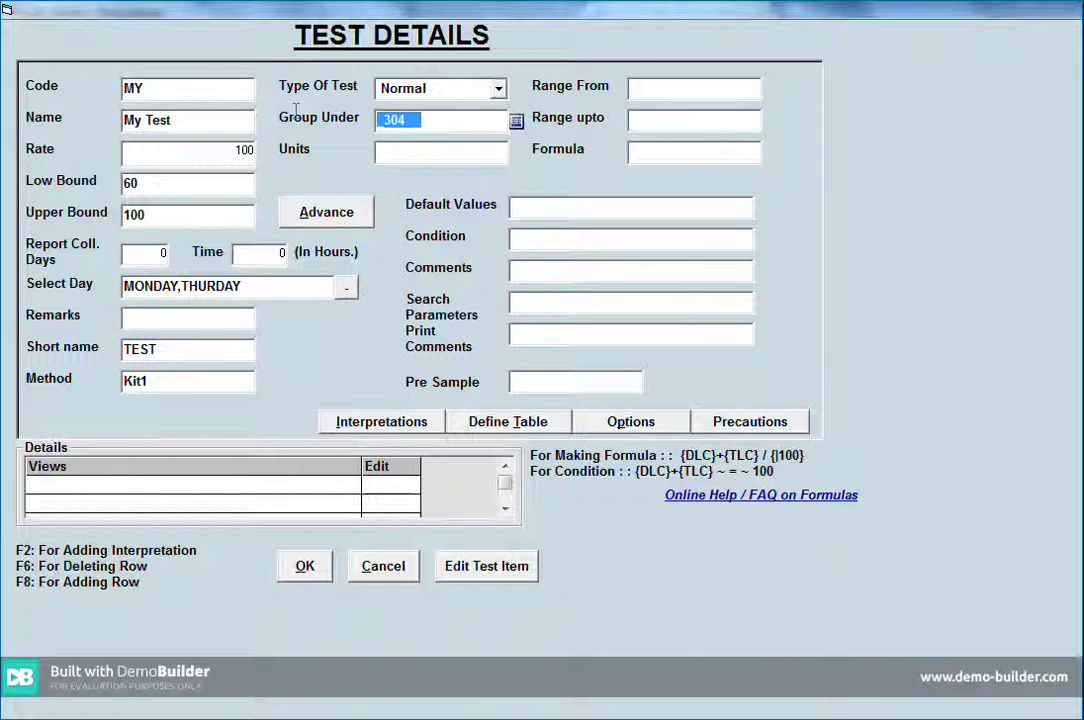
pyautogui.write('MY')
pyautogui.press('Return')
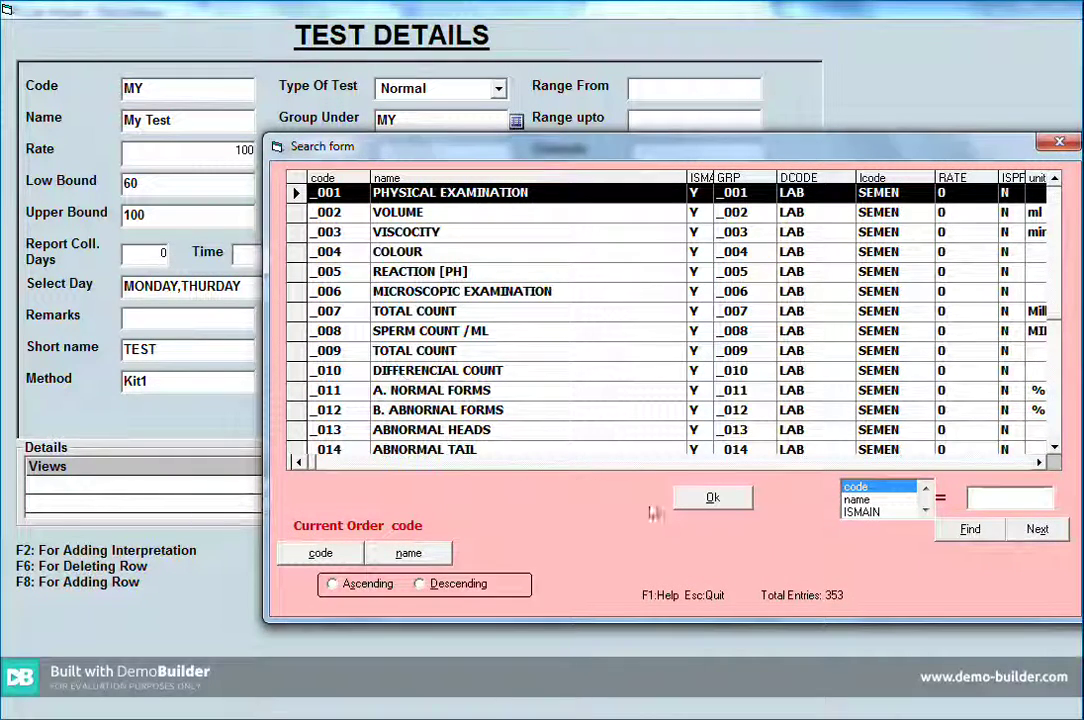
pyautogui.click(700, 499)
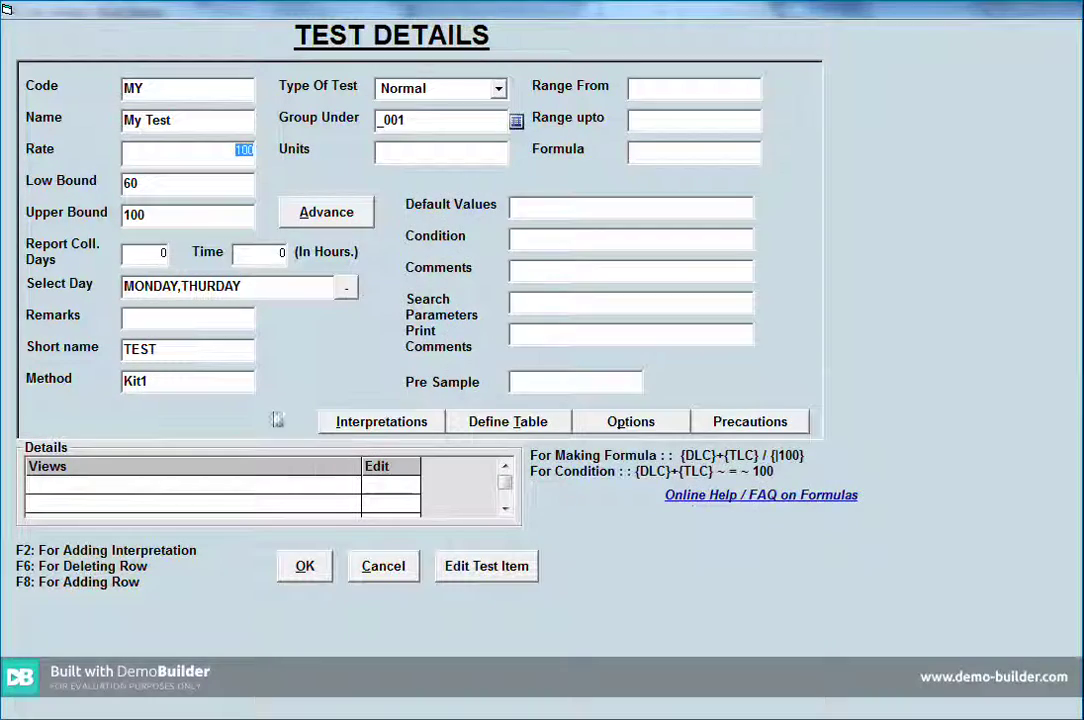
# - Clear the test's Group Under value and set its units to mg/dl
pyautogui.press('Tab')
pyautogui.press('BackSpace')
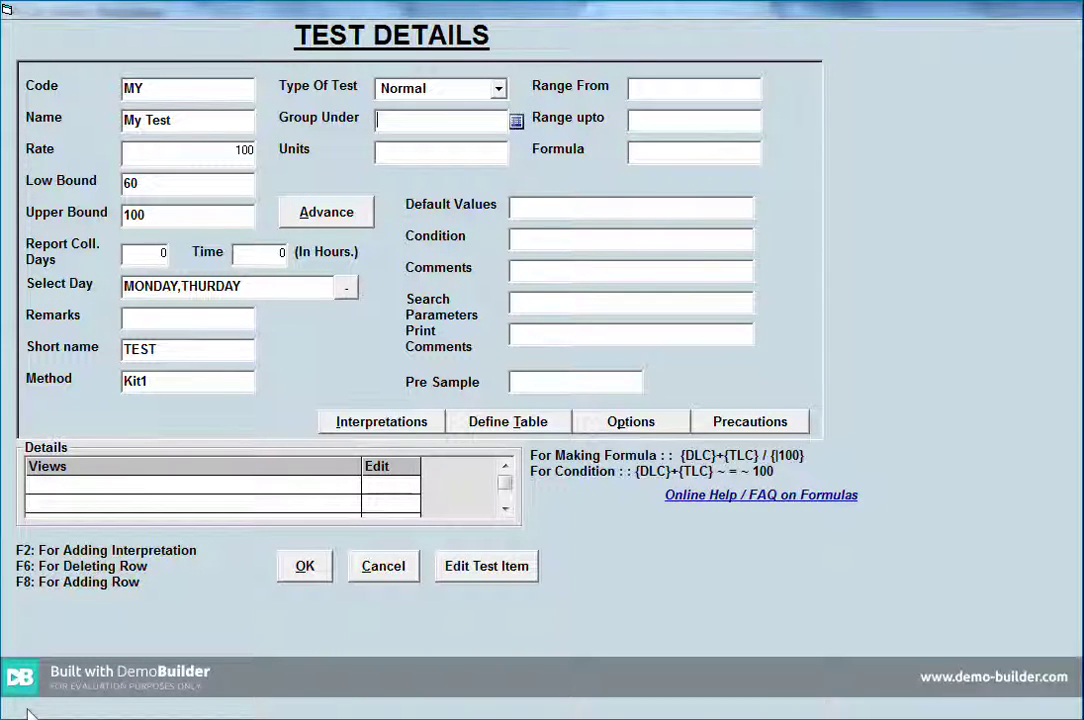
pyautogui.click(403, 153)
pyautogui.write('m')
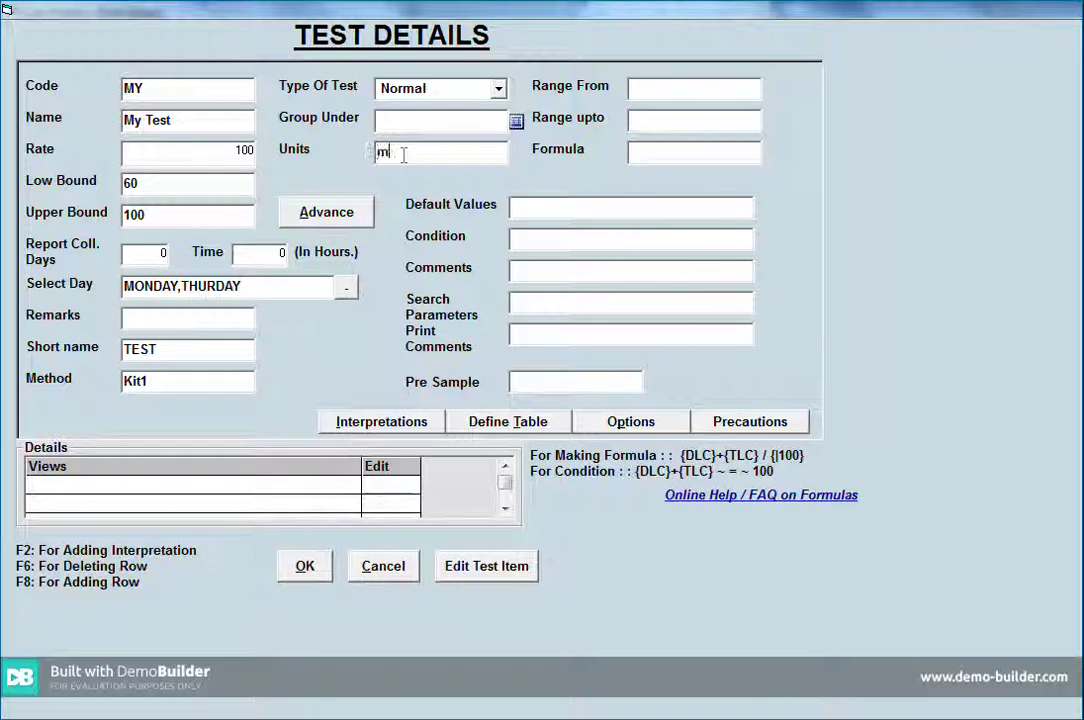
pyautogui.write('g/dl')
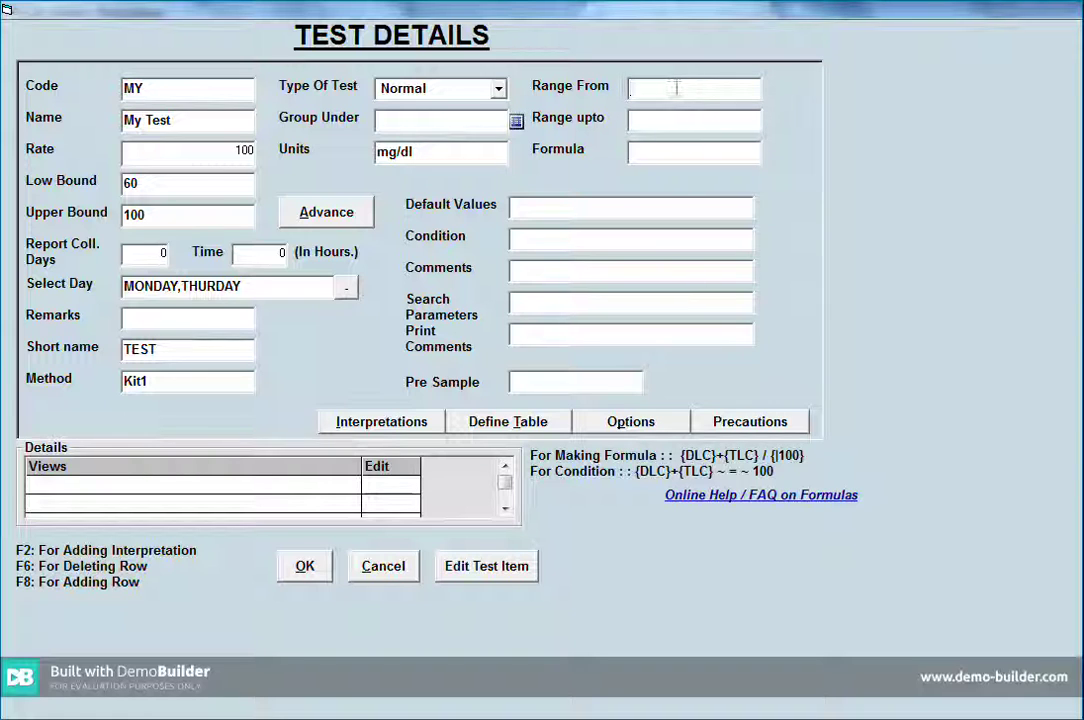
# - Set the test's range from 20 up to 800, leaving the formula blank
pyautogui.write('20')
pyautogui.click(675, 117)
pyautogui.write('800')
pyautogui.click(680, 155)
# - Enter Myvalue as the default value, leaving the condition and search parameters blank
pyautogui.click(610, 210)
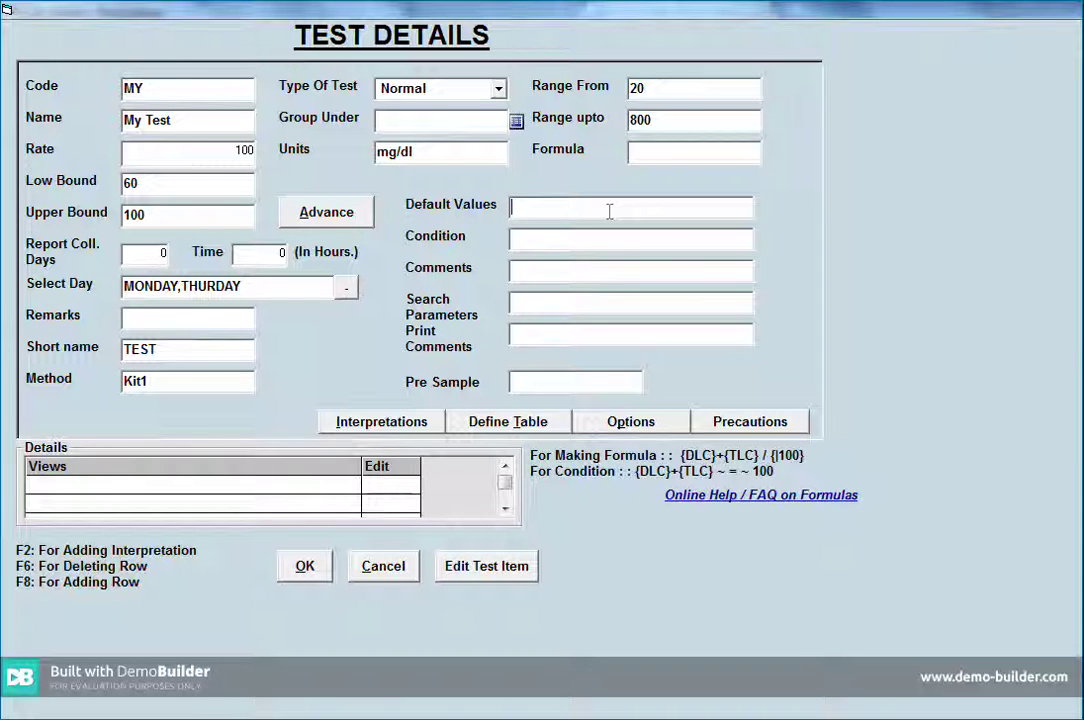
pyautogui.write('Myvalue')
pyautogui.click(591, 238)
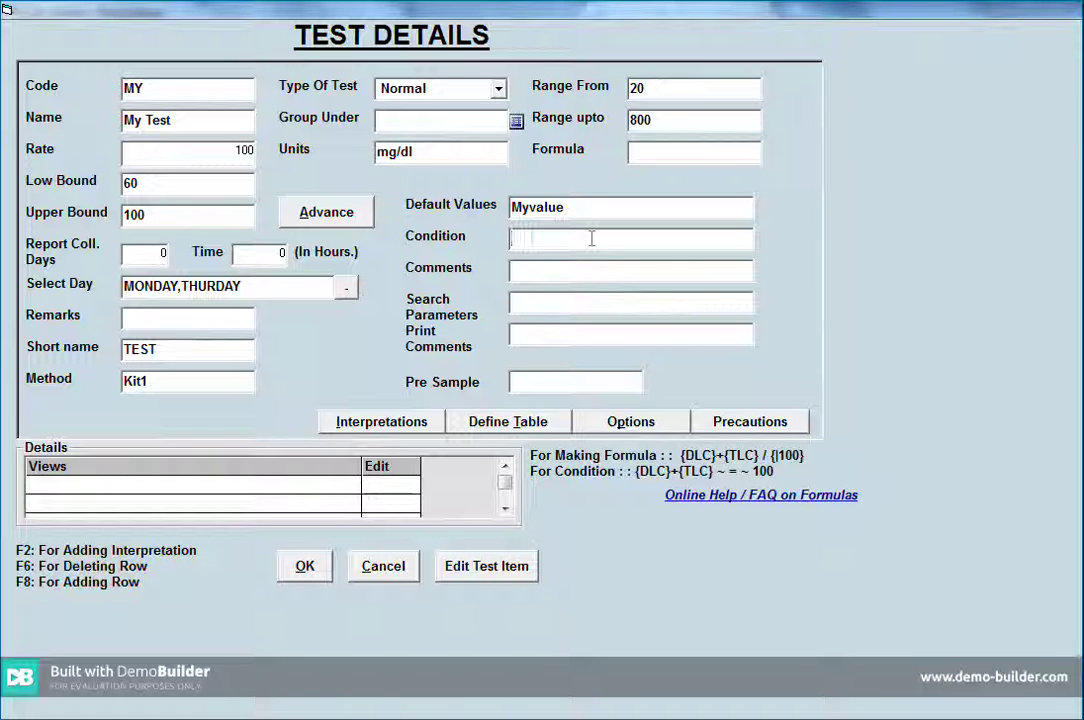
pyautogui.click(557, 302)
# - Add an interpretation reading "Detailed description of Mytest" with empty numbered lines 1., 2. and 3. below it, and accept it
pyautogui.click(397, 421)
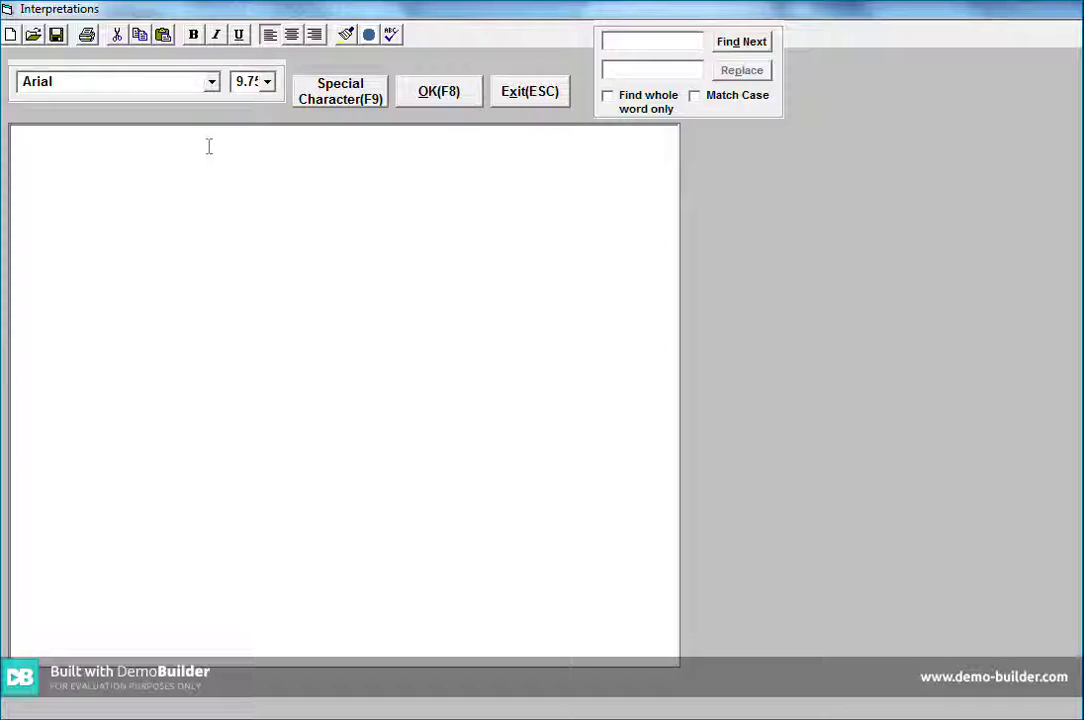
pyautogui.write('Detailed descriptio')
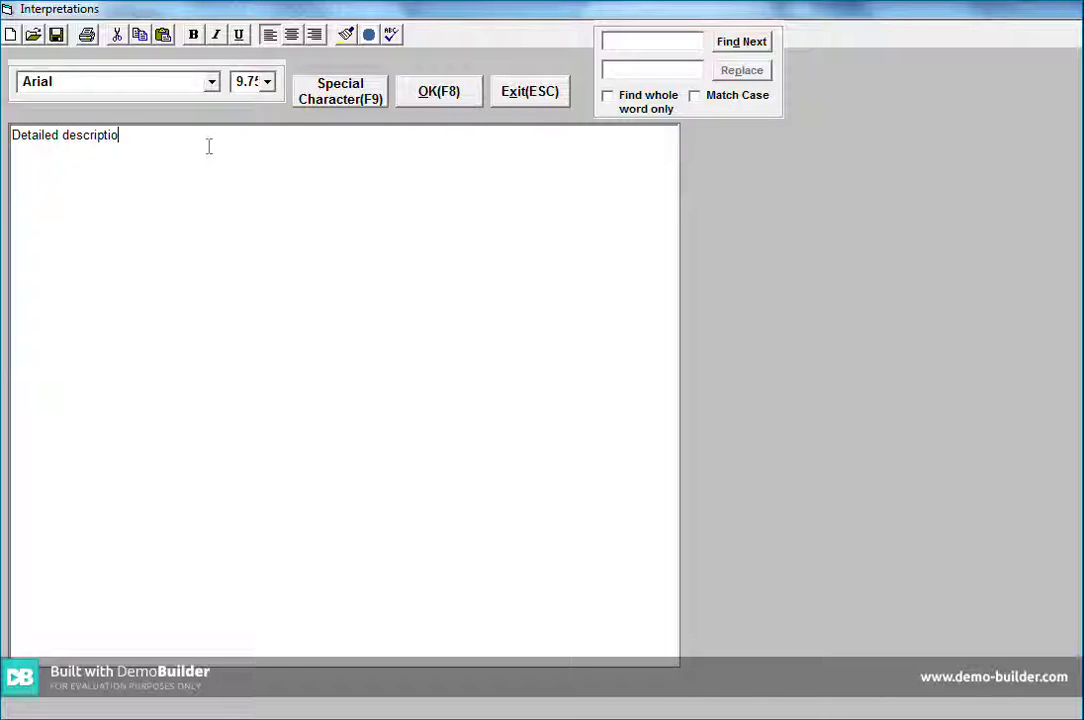
pyautogui.write('n of Mytest ')
pyautogui.write('1.')
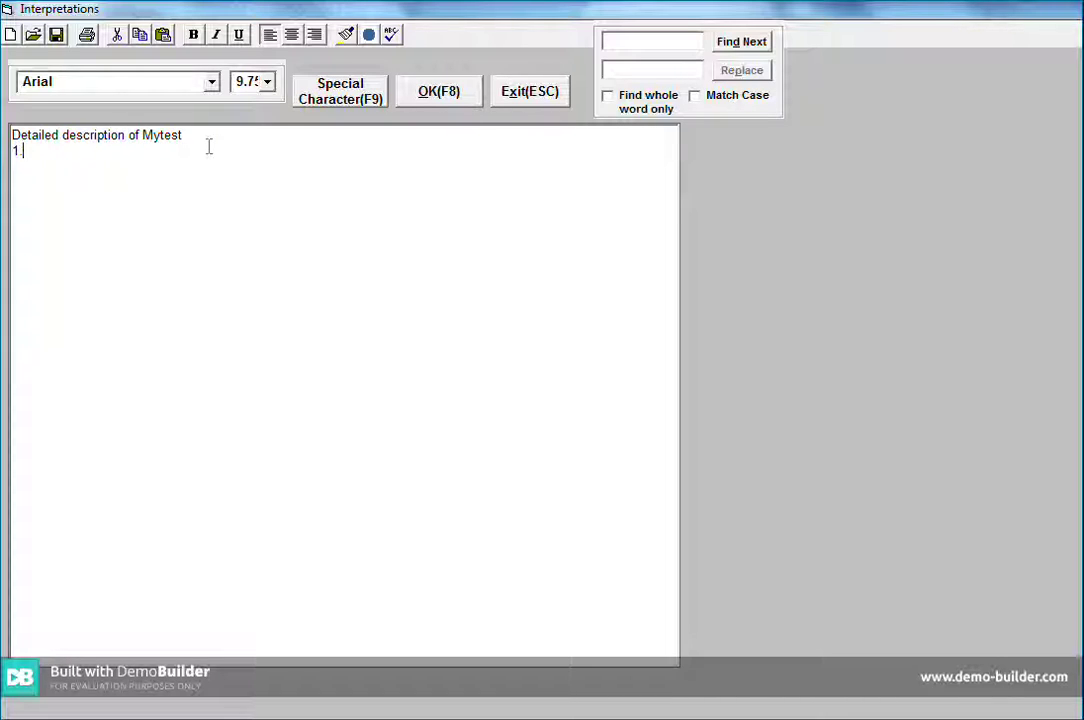
pyautogui.press('Return')
pyautogui.write('2.')
pyautogui.press('Return')
pyautogui.write('3.')
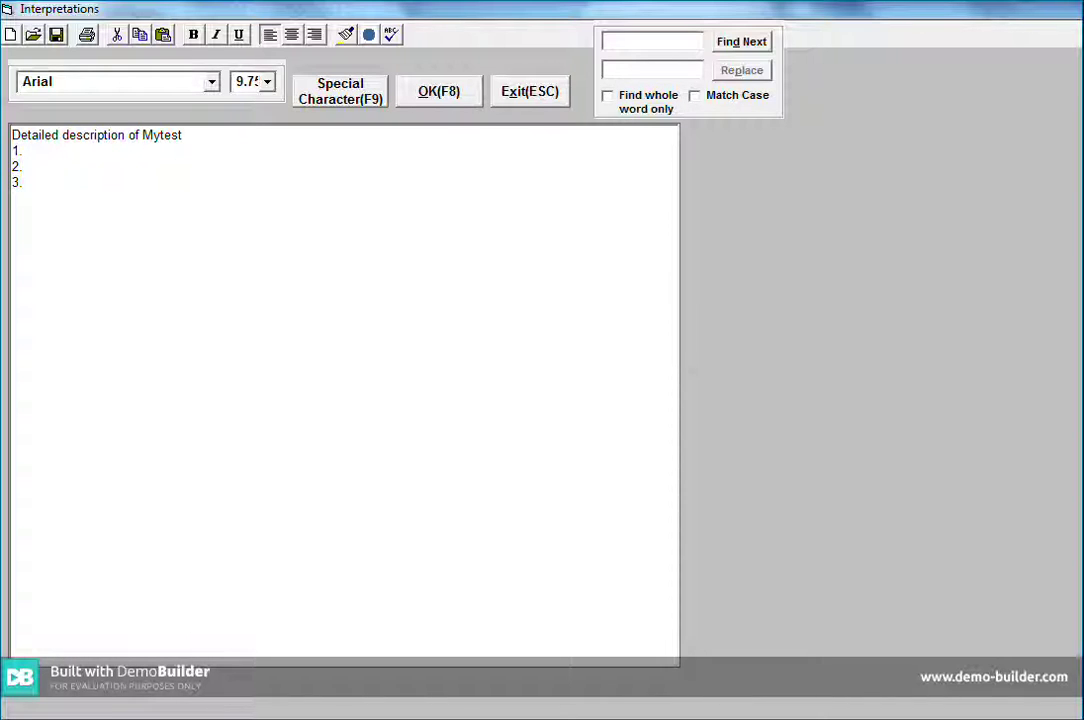
pyautogui.click(460, 96)
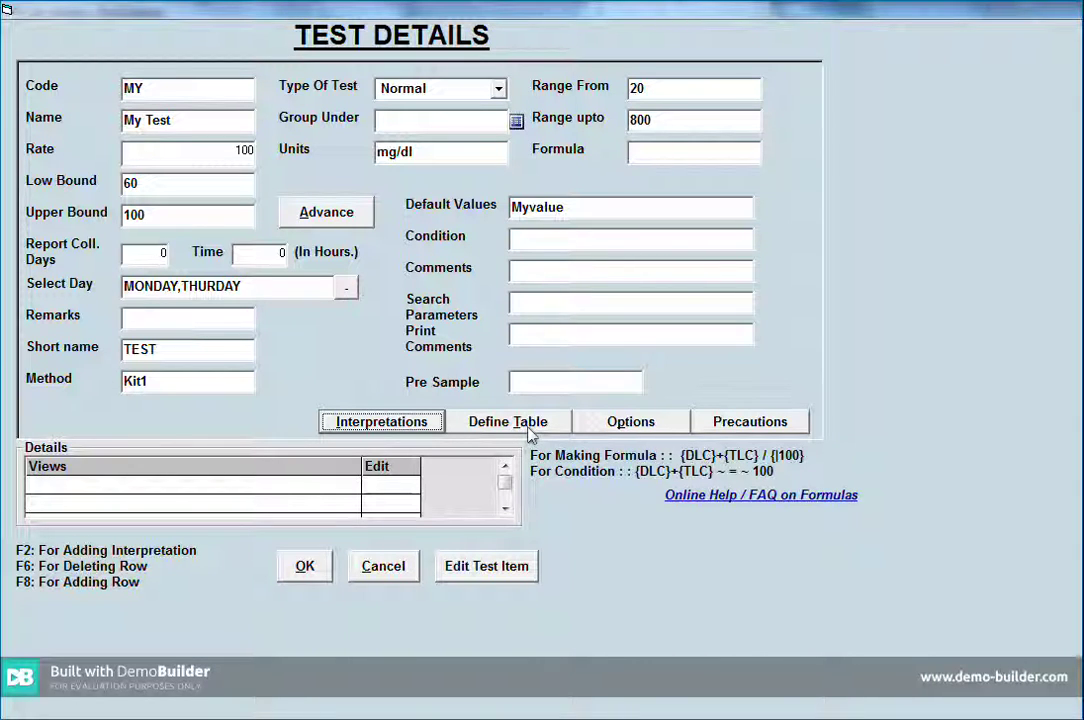
pyautogui.click(497, 93)
pyautogui.click(497, 93)
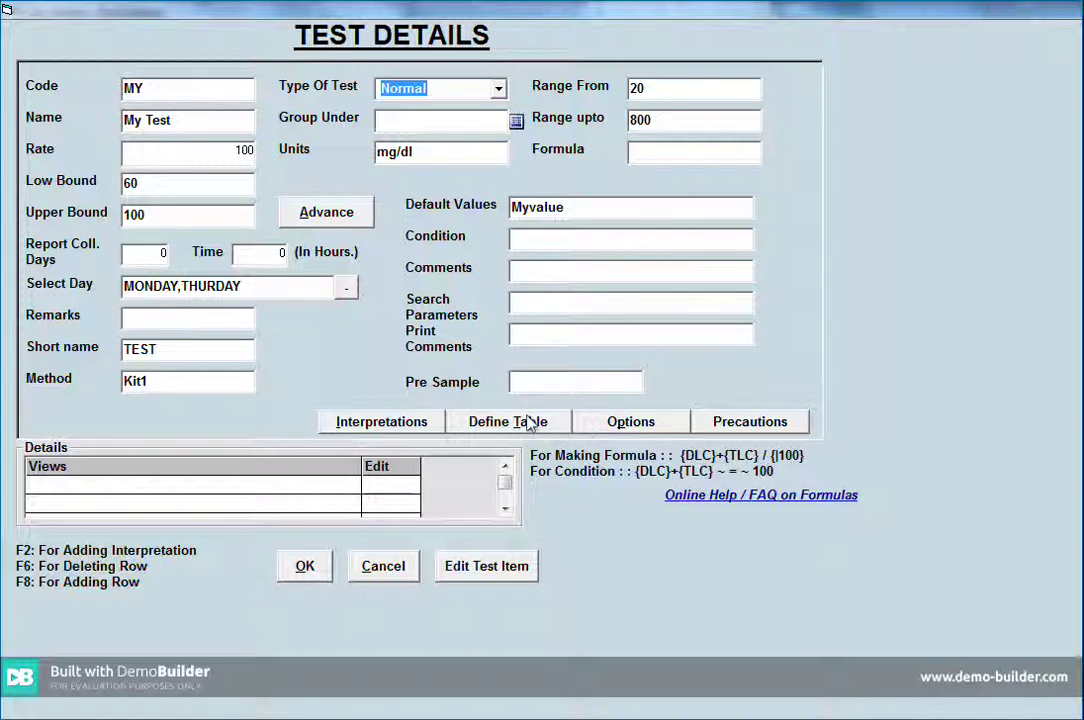
# - Add the options Value 1 and Value 2 to the test and close the options list
pyautogui.click(642, 424)
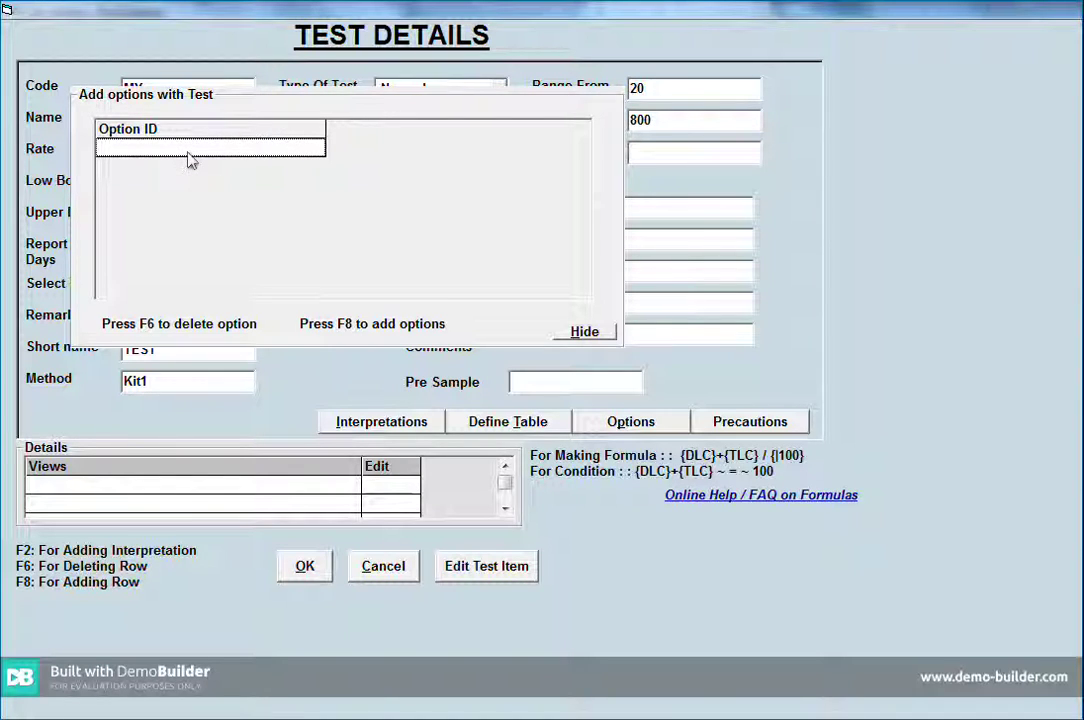
pyautogui.write('V')
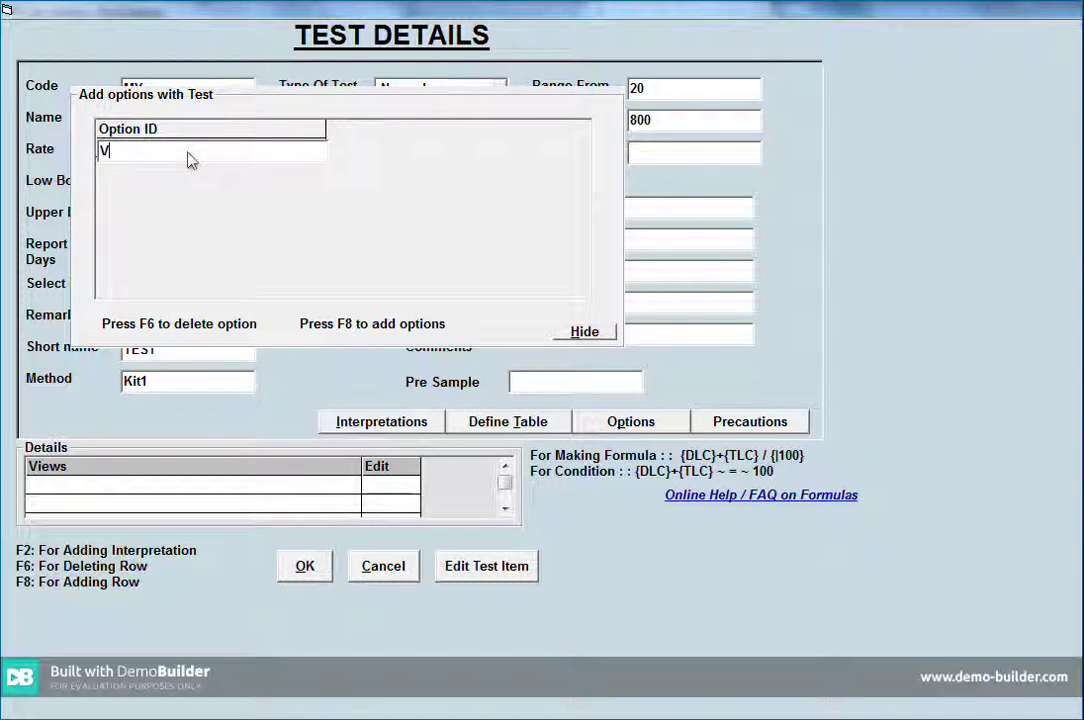
pyautogui.write('alue 1')
pyautogui.press('Return')
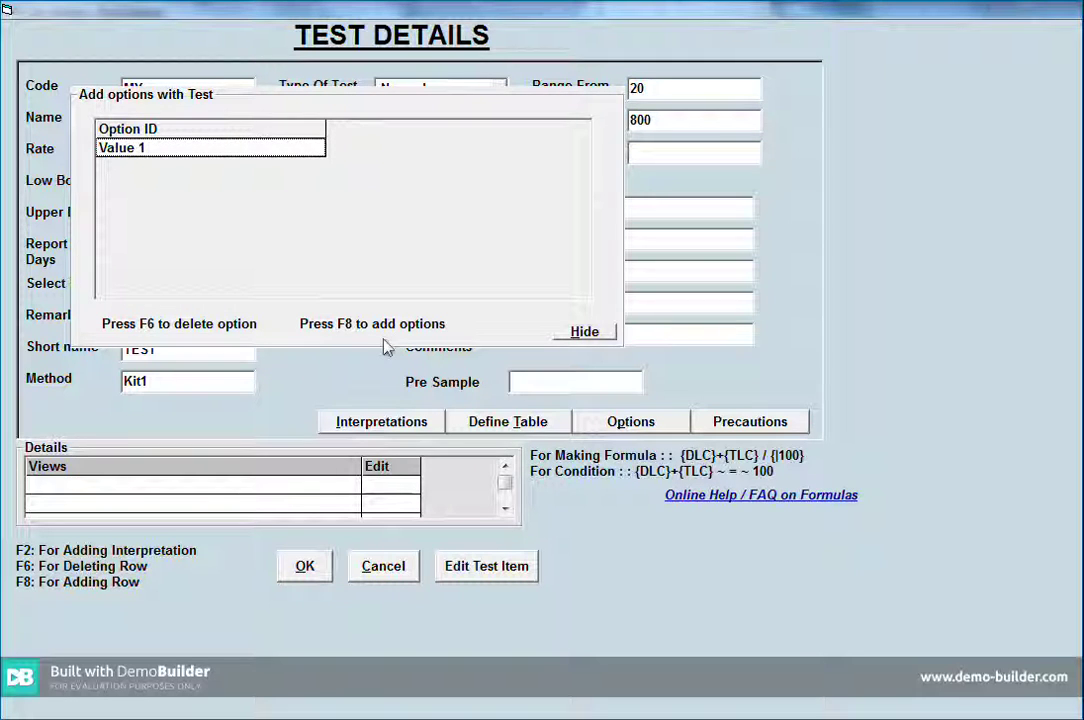
pyautogui.press('F8')
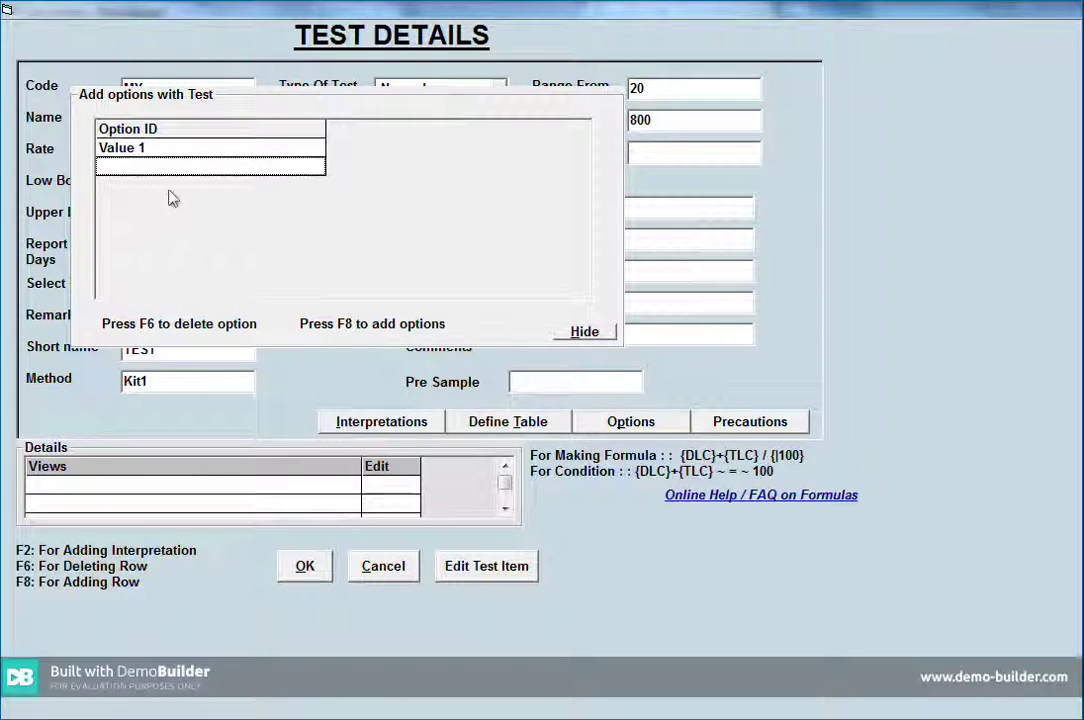
pyautogui.write('Val')
pyautogui.press('BackSpace')
pyautogui.press('BackSpace')
pyautogui.press('BackSpace')
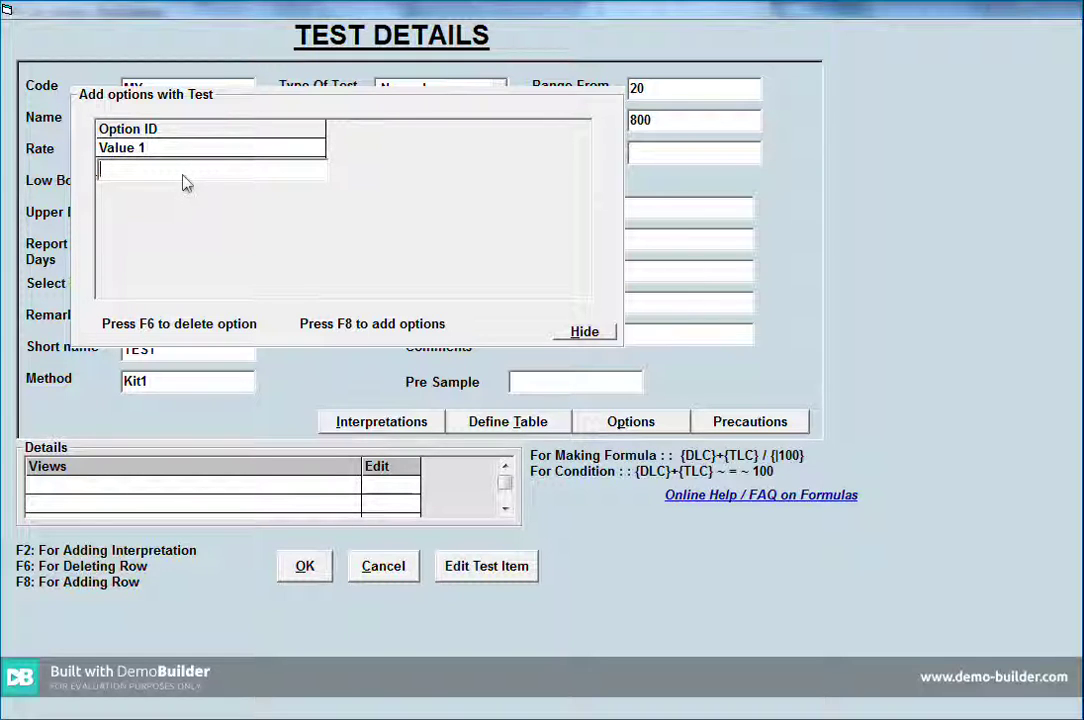
pyautogui.write('Value 2')
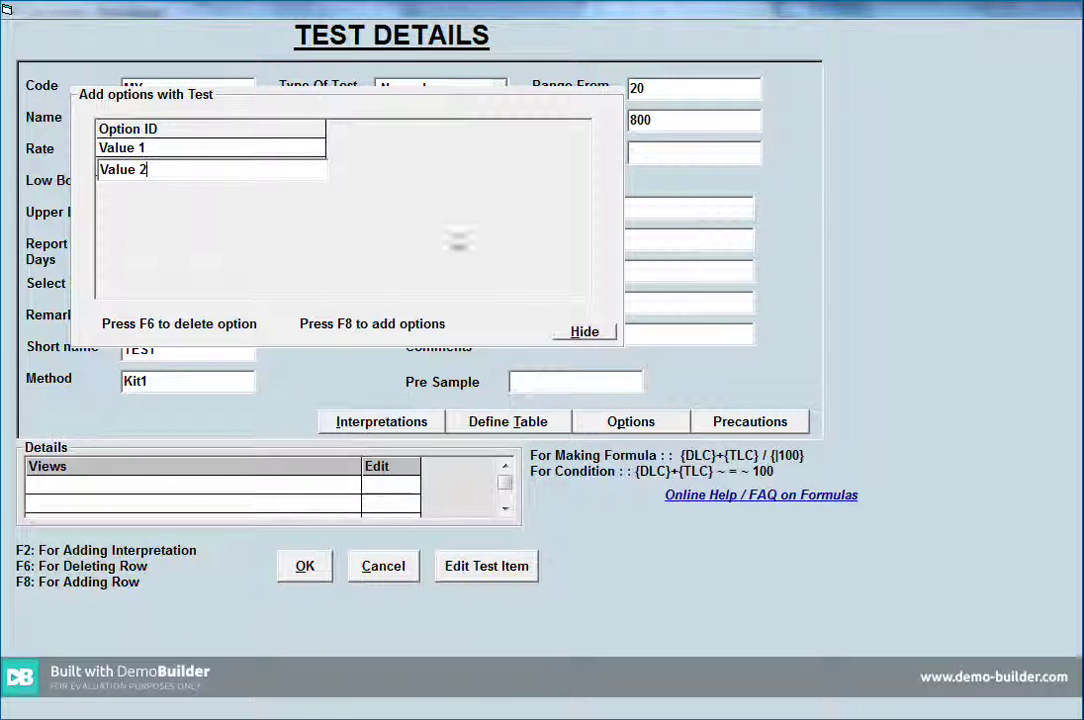
pyautogui.click(588, 333)
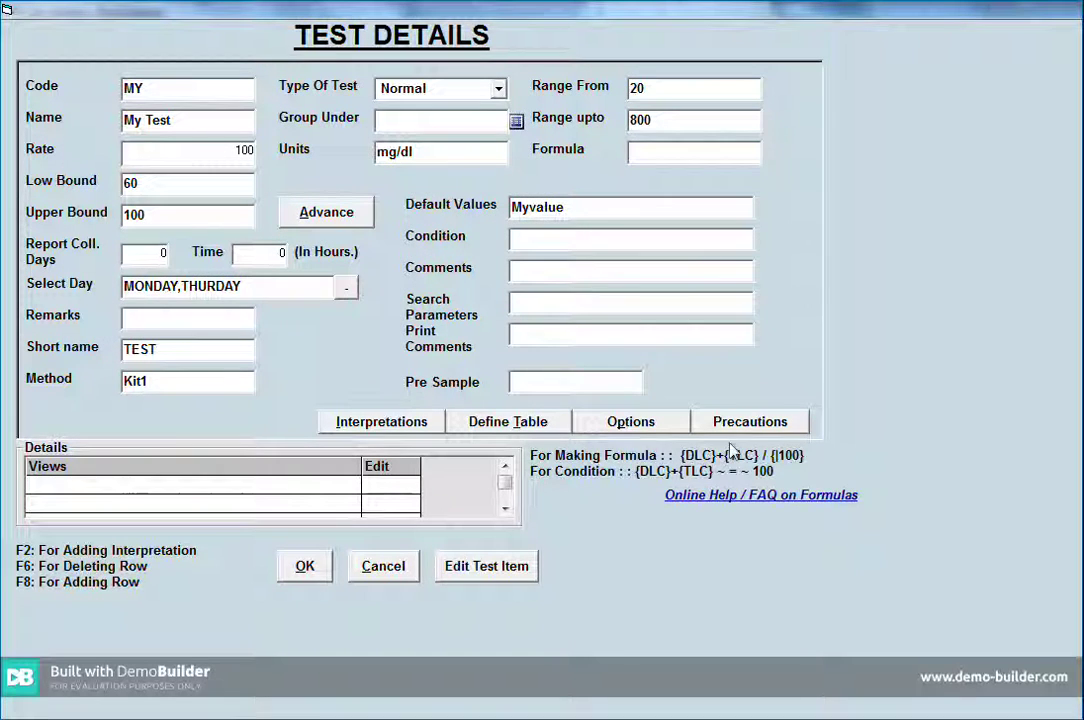
# - View the test's Precautions editor and exit it without entering any text
pyautogui.click(740, 428)
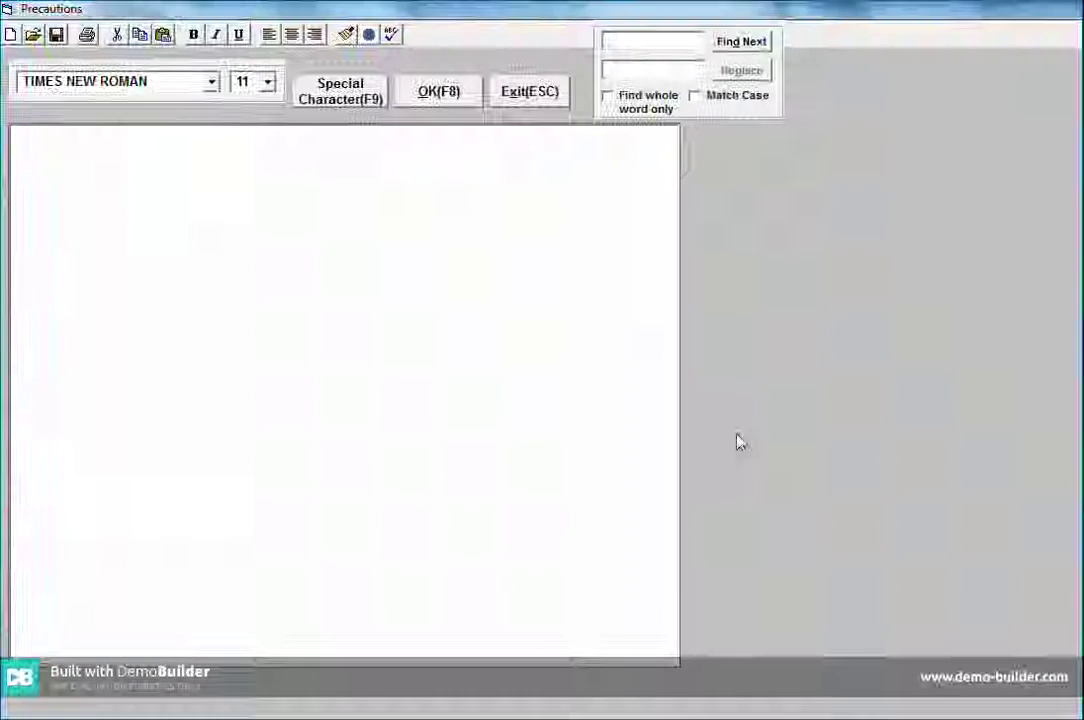
pyautogui.click(541, 100)
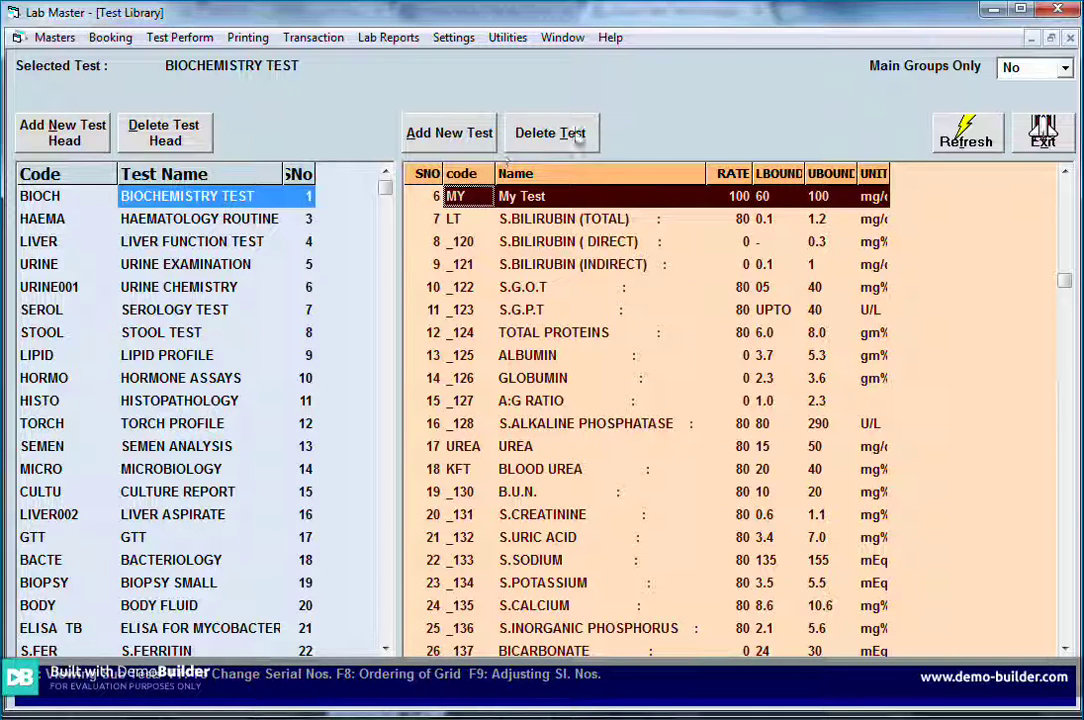
# - Refresh the test library and check the BIOCHEMISTRY TEST head for the new My Test entry
pyautogui.click(252, 200)
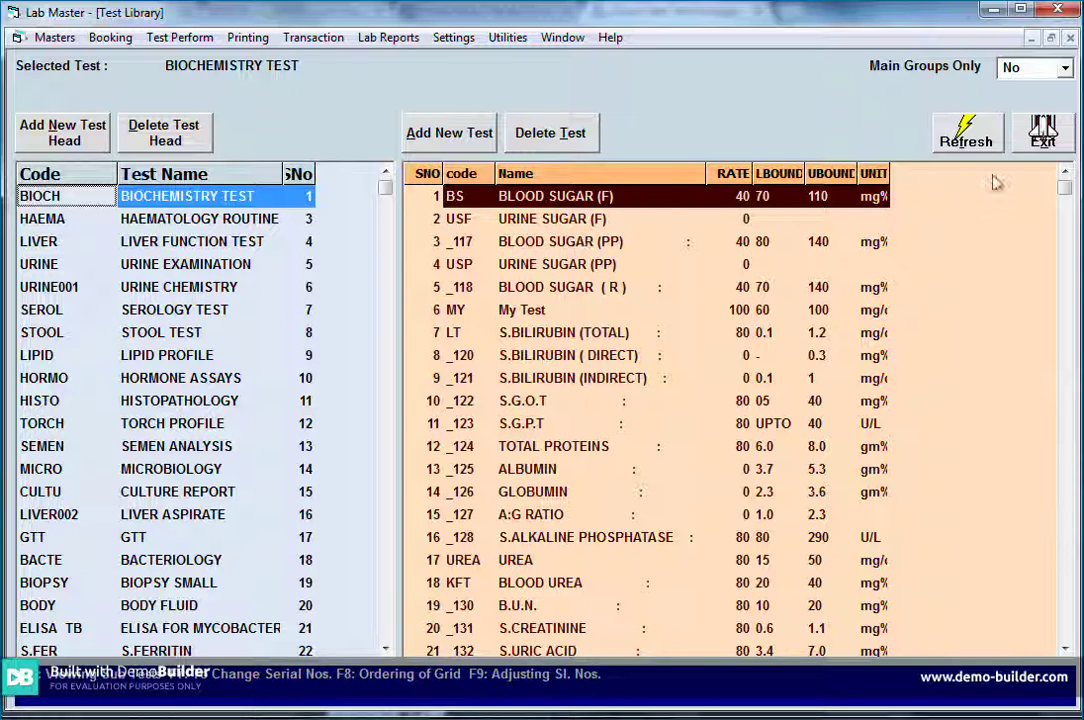
pyautogui.click(966, 134)
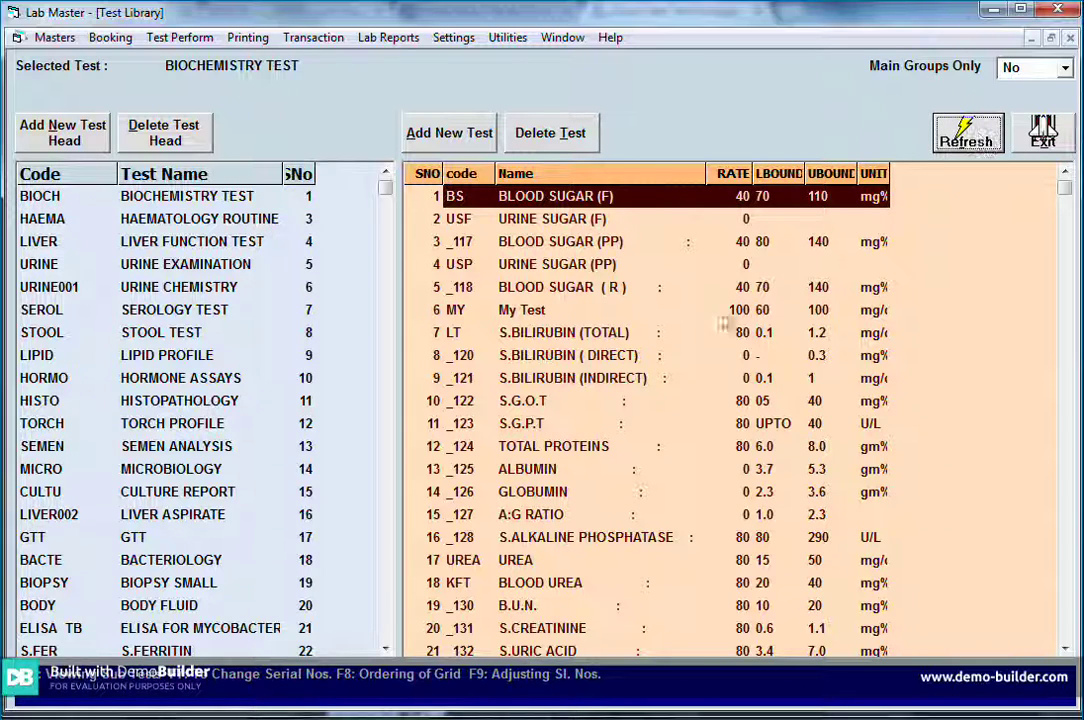
pyautogui.click(705, 334)
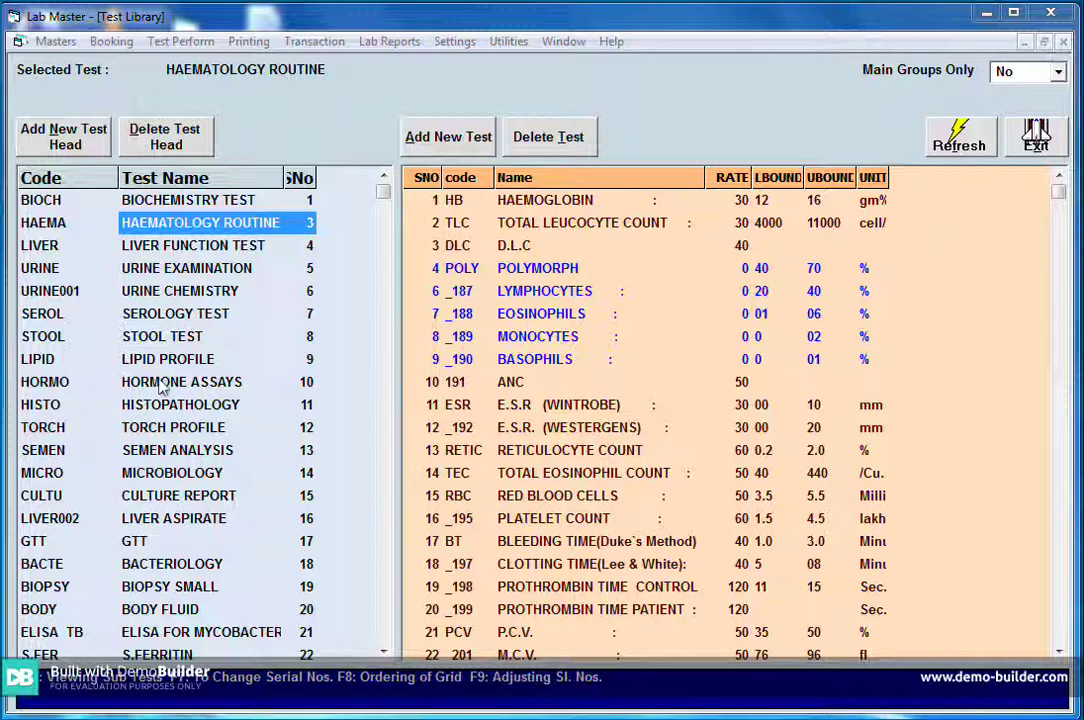
pyautogui.click(205, 203)
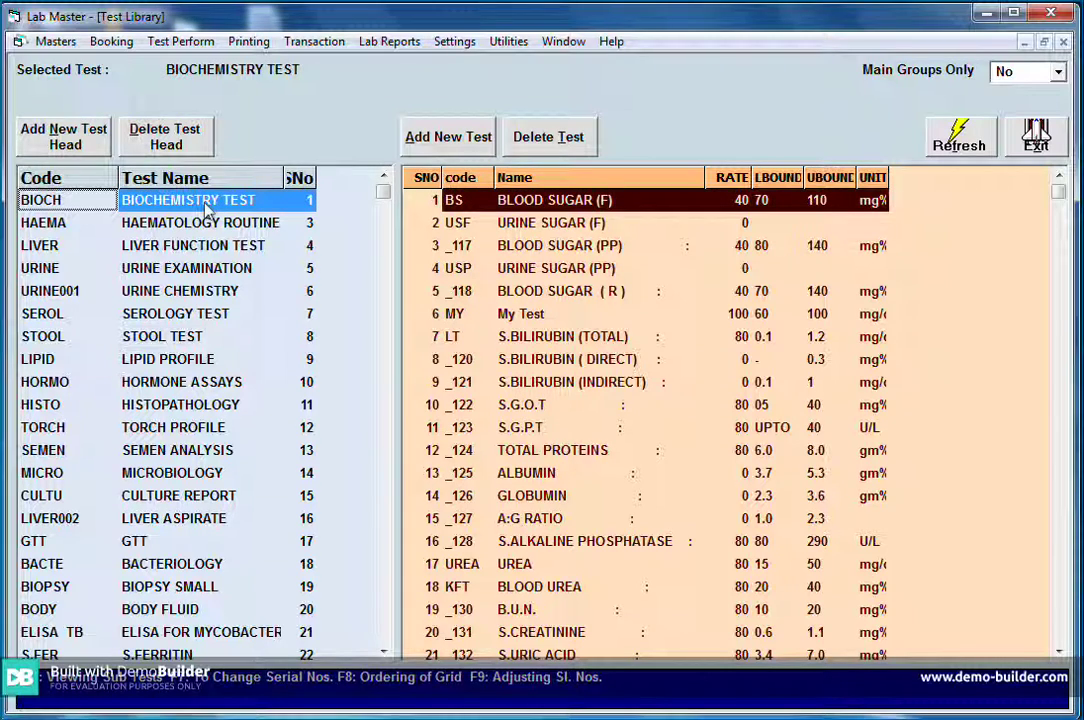
pyautogui.click(528, 316)
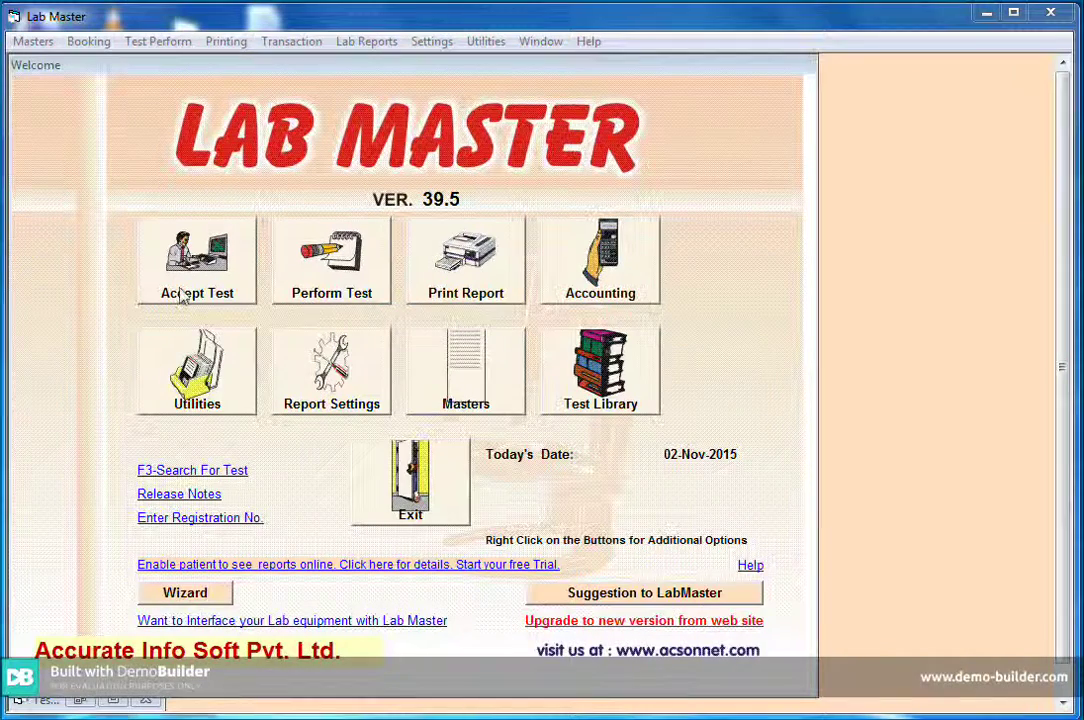
# - Start a new test booking with the sample patient name Test Case
pyautogui.click(183, 296)
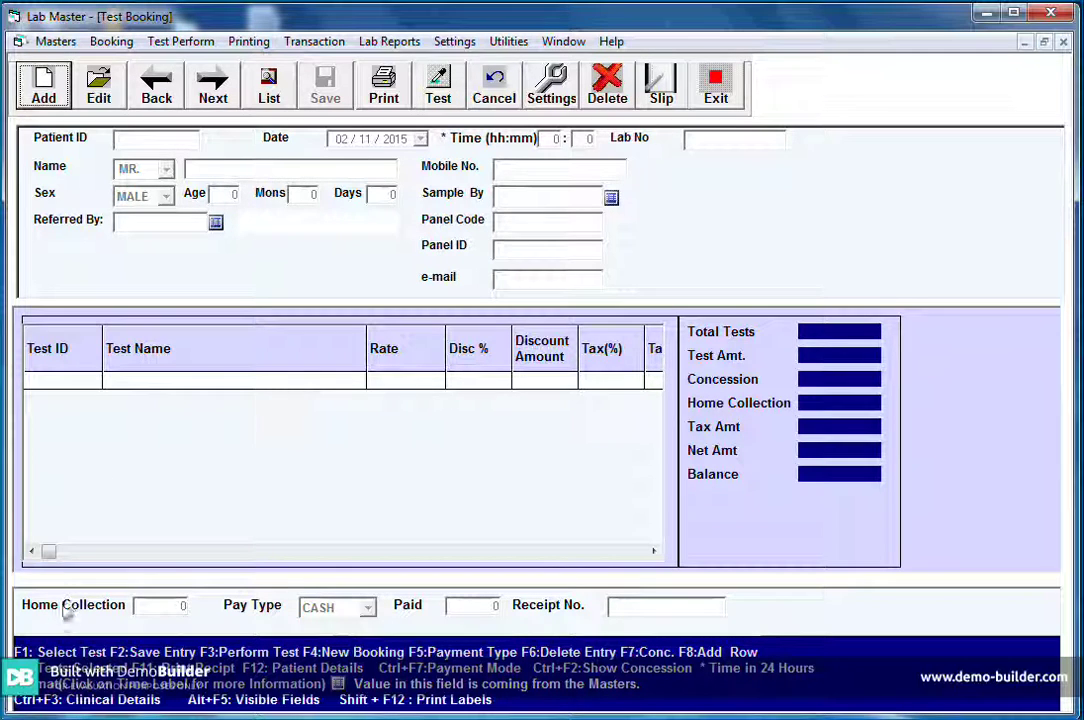
pyautogui.click(43, 88)
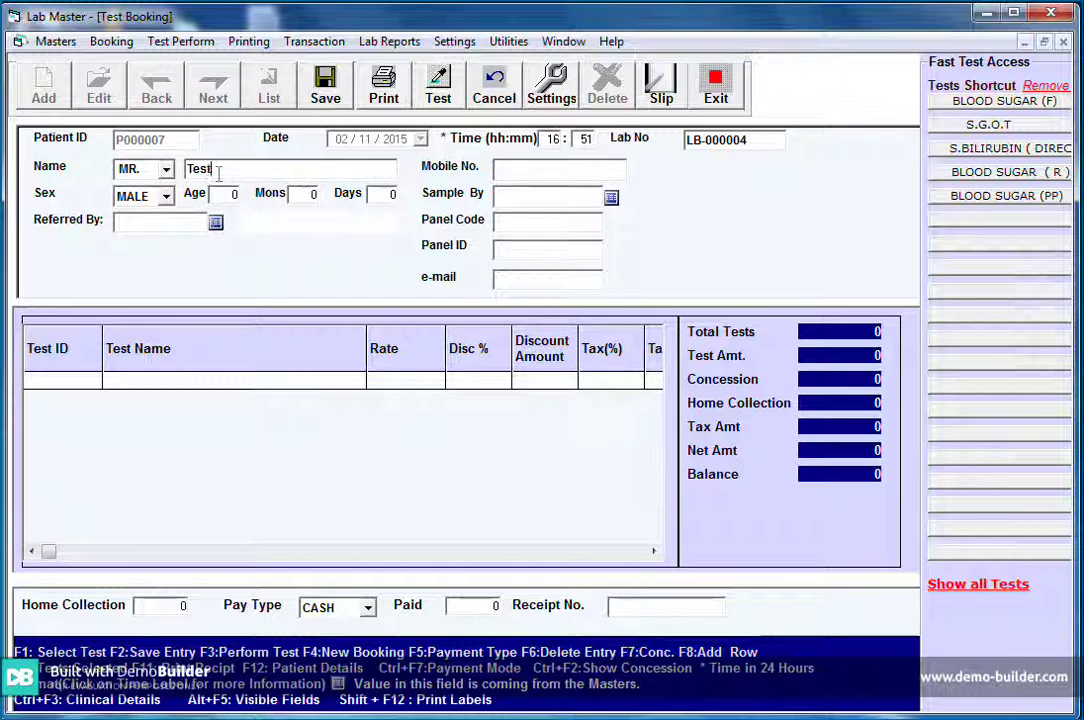
pyautogui.write('Test case')
# - Add My Test from the LAB department's BIOCHEMISTRY TEST group to the booking and show its result choices in the test performing form
pyautogui.click(55, 387)
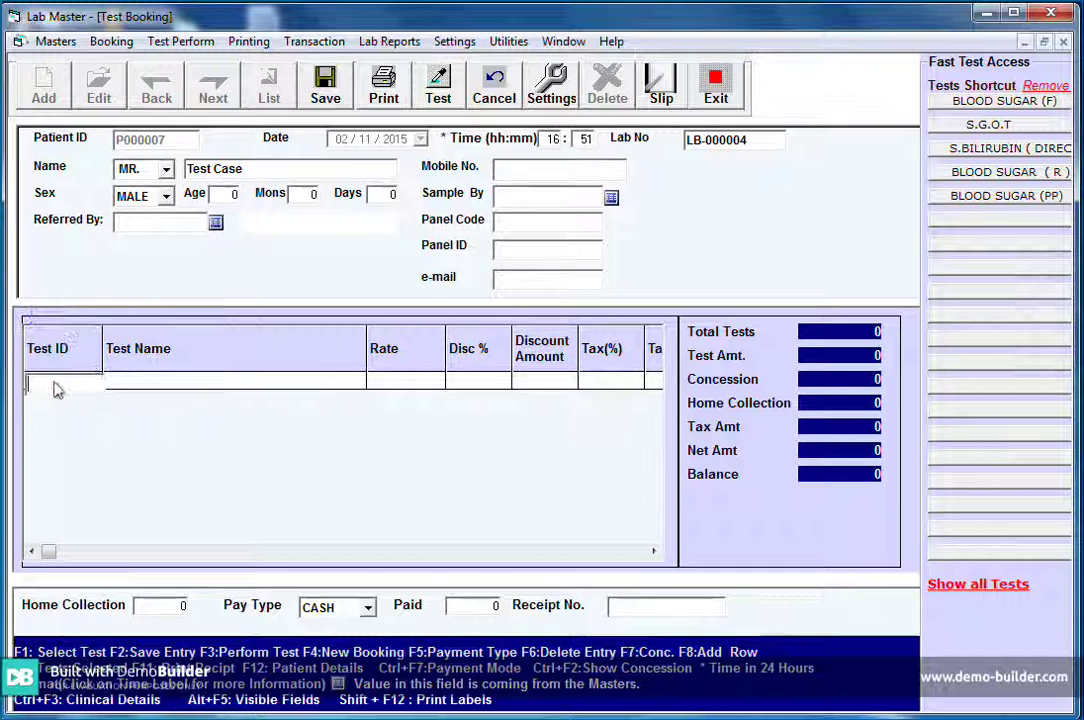
pyautogui.press('F1')
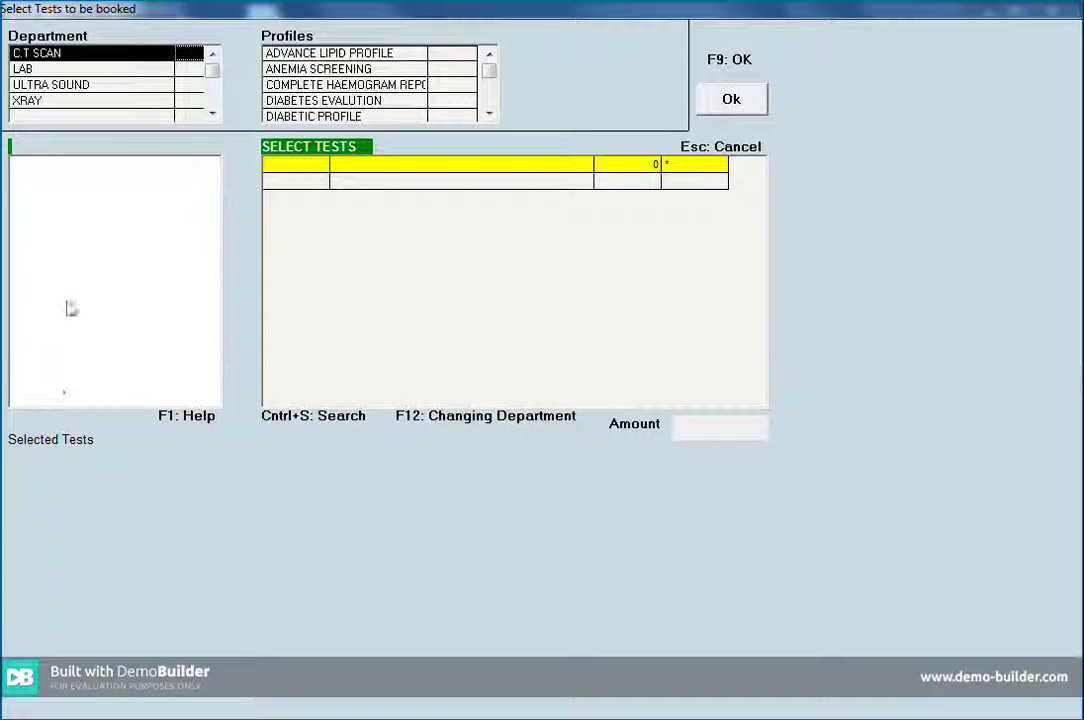
pyautogui.click(30, 69)
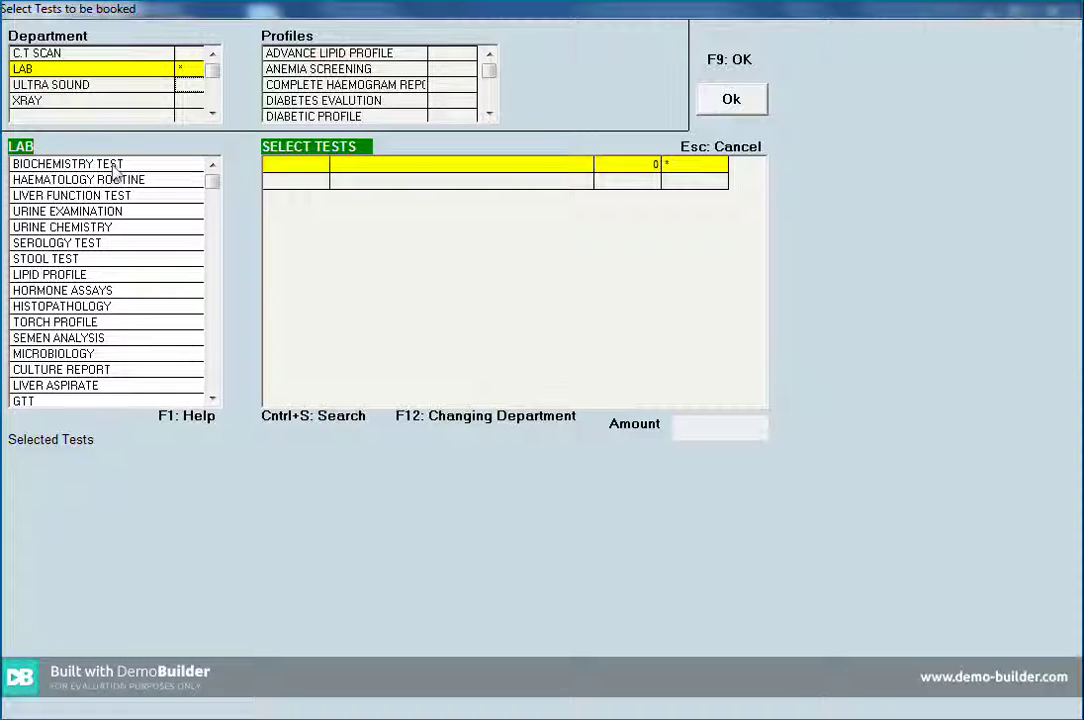
pyautogui.click(115, 167)
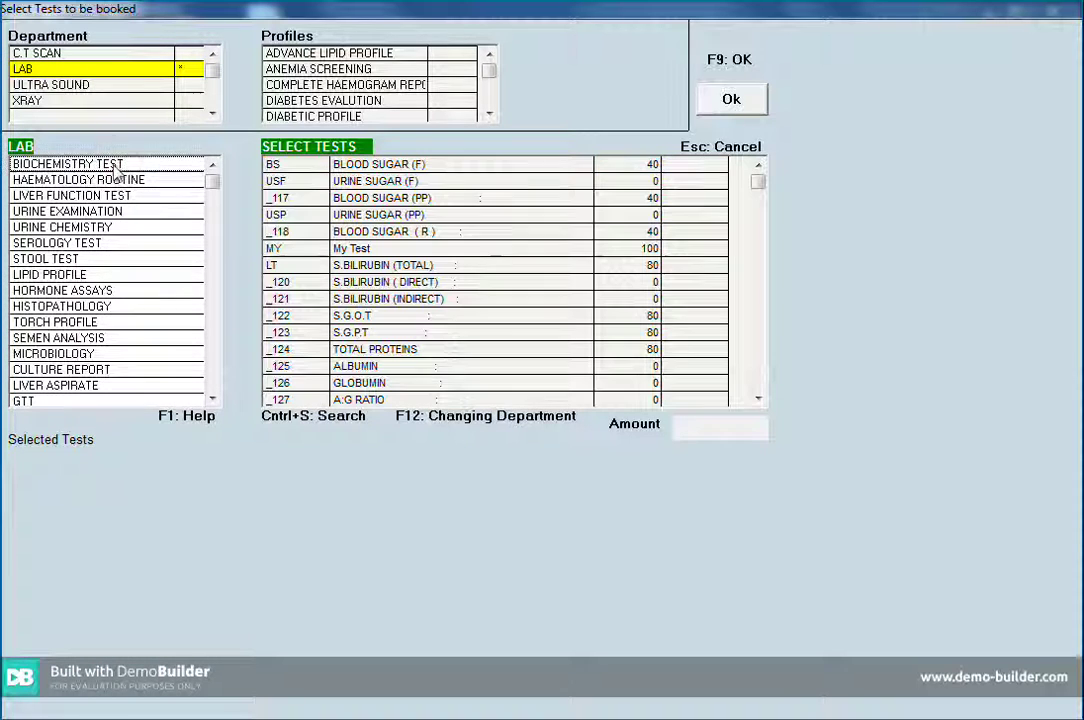
pyautogui.click(273, 251)
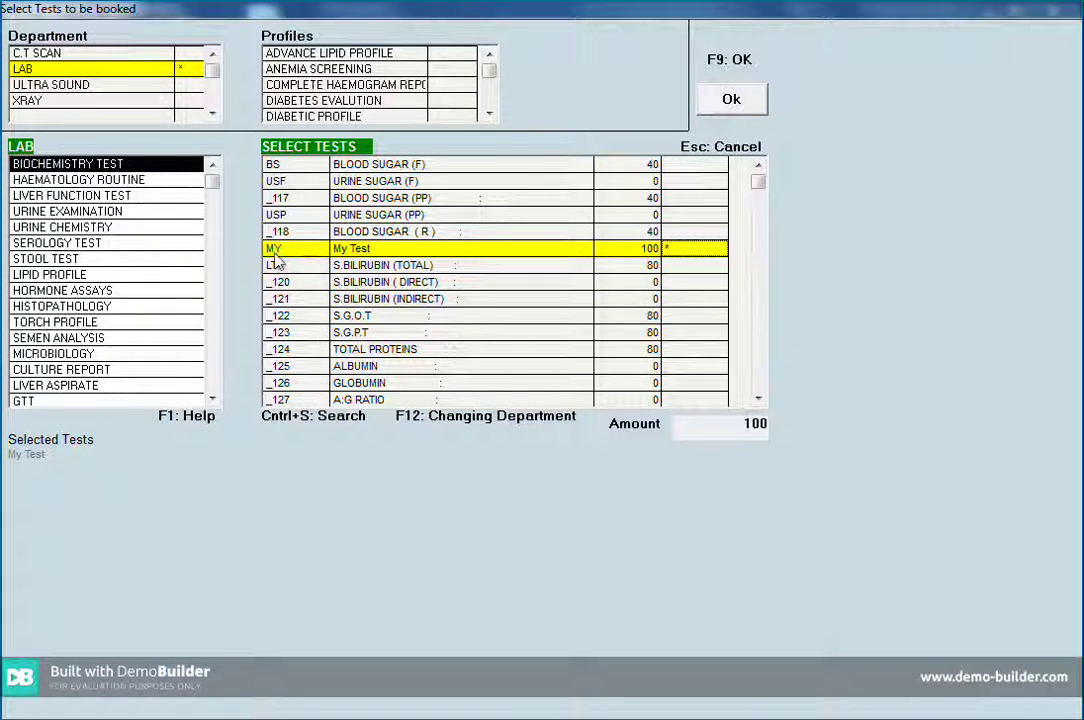
pyautogui.click(736, 101)
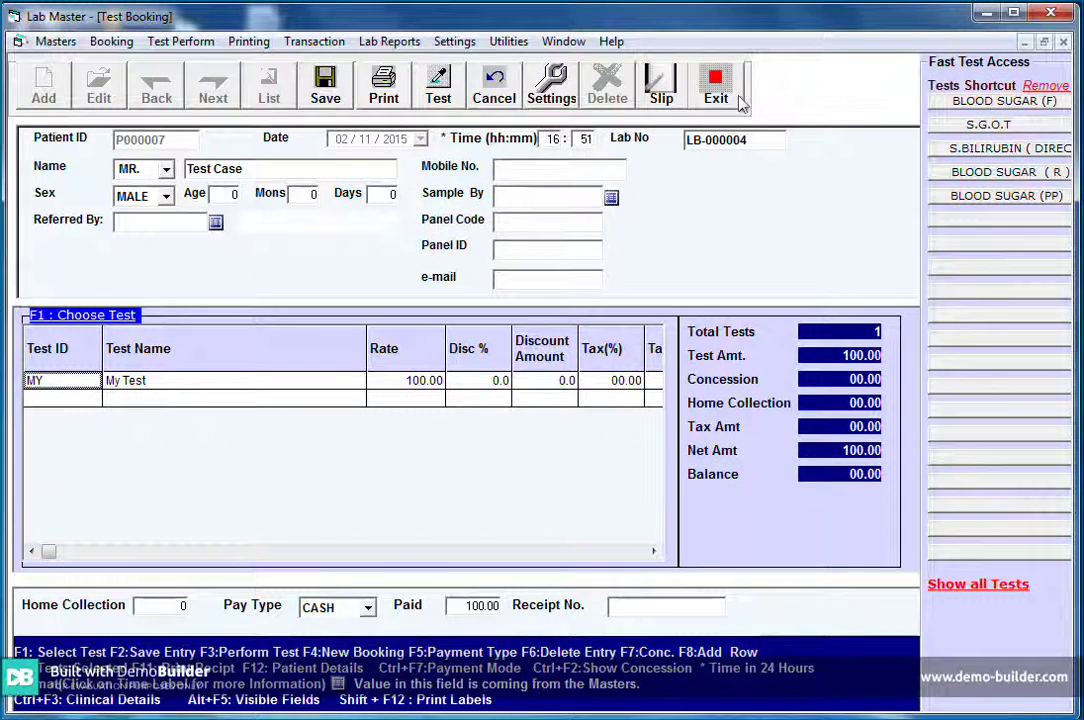
pyautogui.click(438, 85)
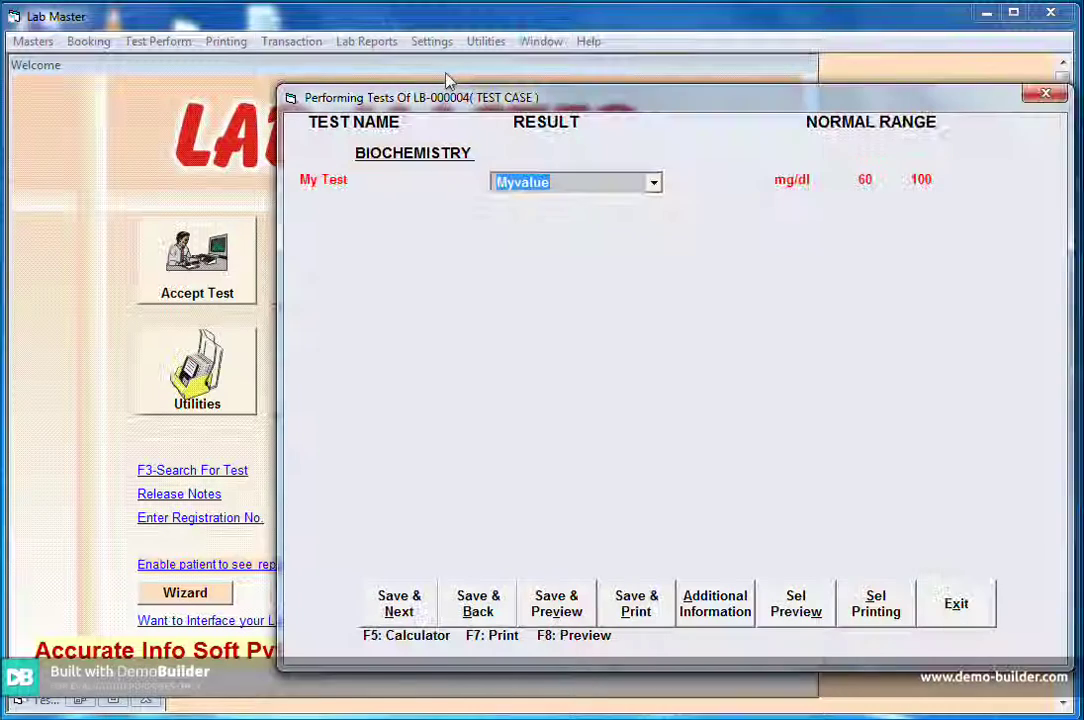
pyautogui.click(653, 183)
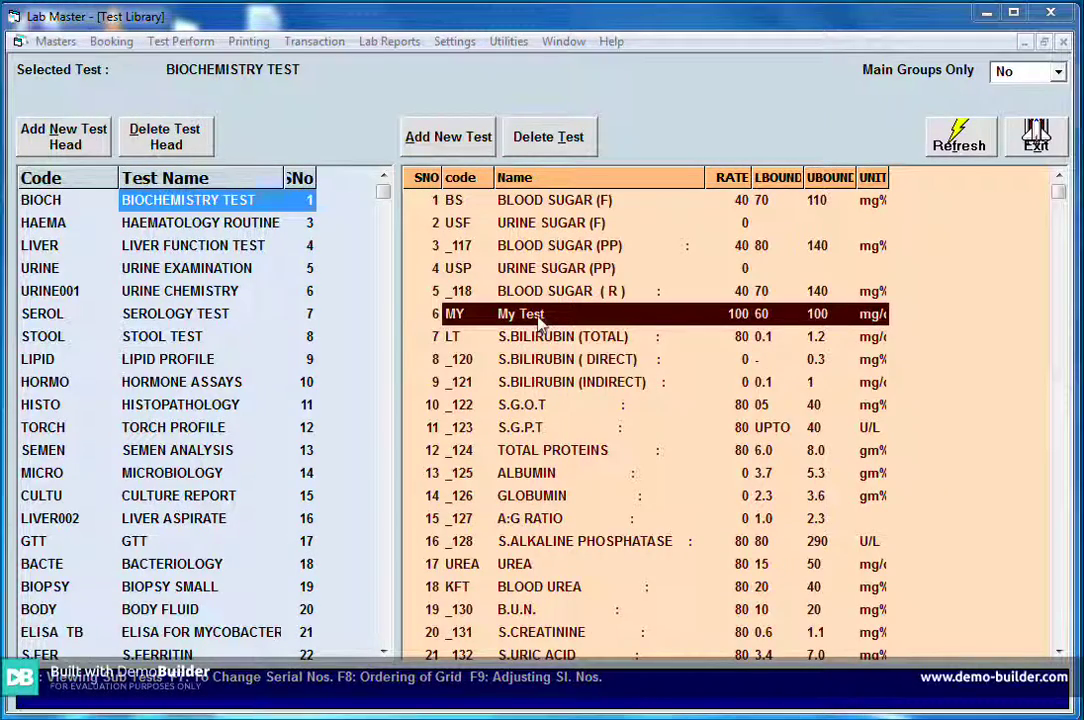
# - Review My Test's default value and options in its library details, and delete the option Value 1
pyautogui.doubleClick(538, 318)
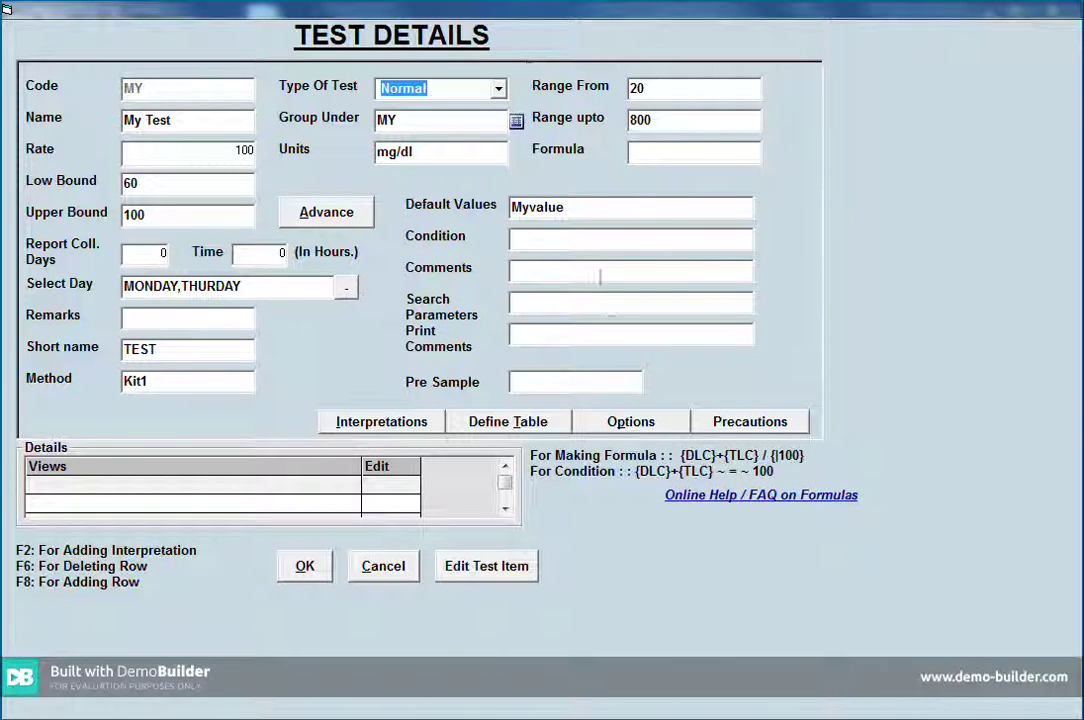
pyautogui.click(586, 213)
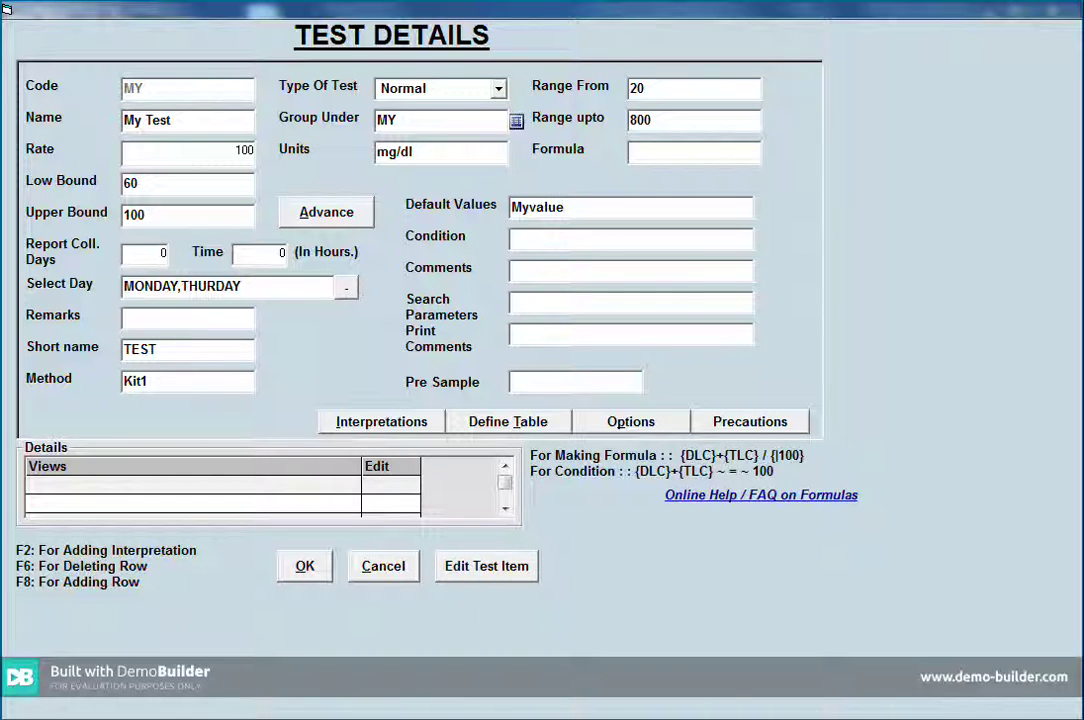
pyautogui.click(623, 423)
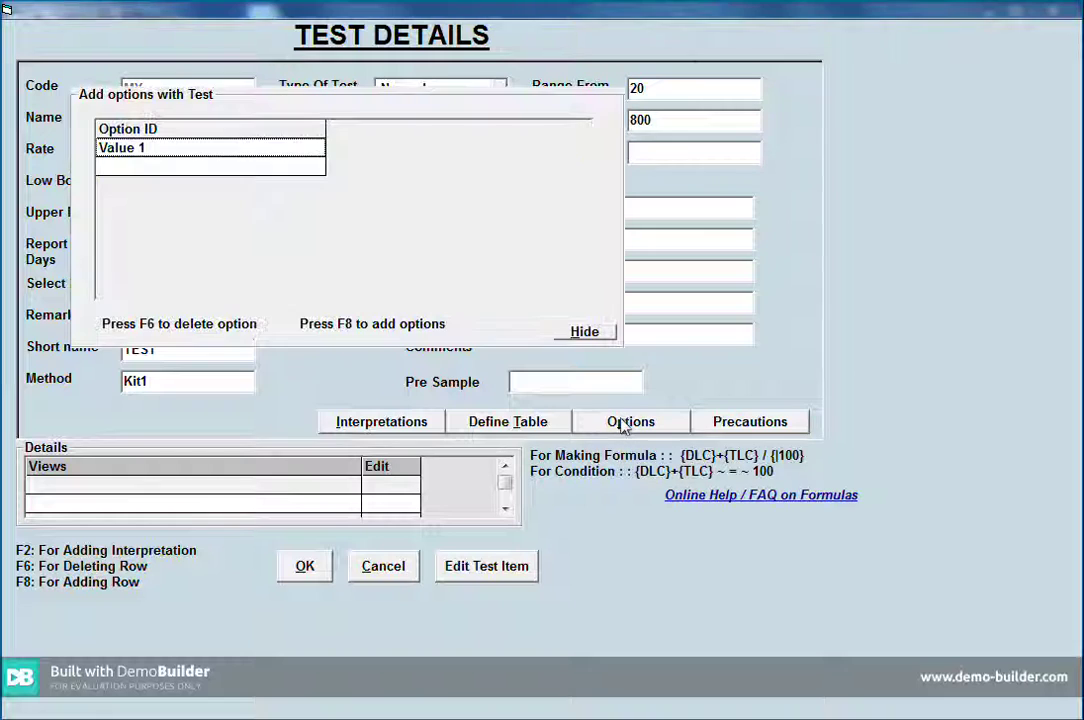
pyautogui.click(572, 335)
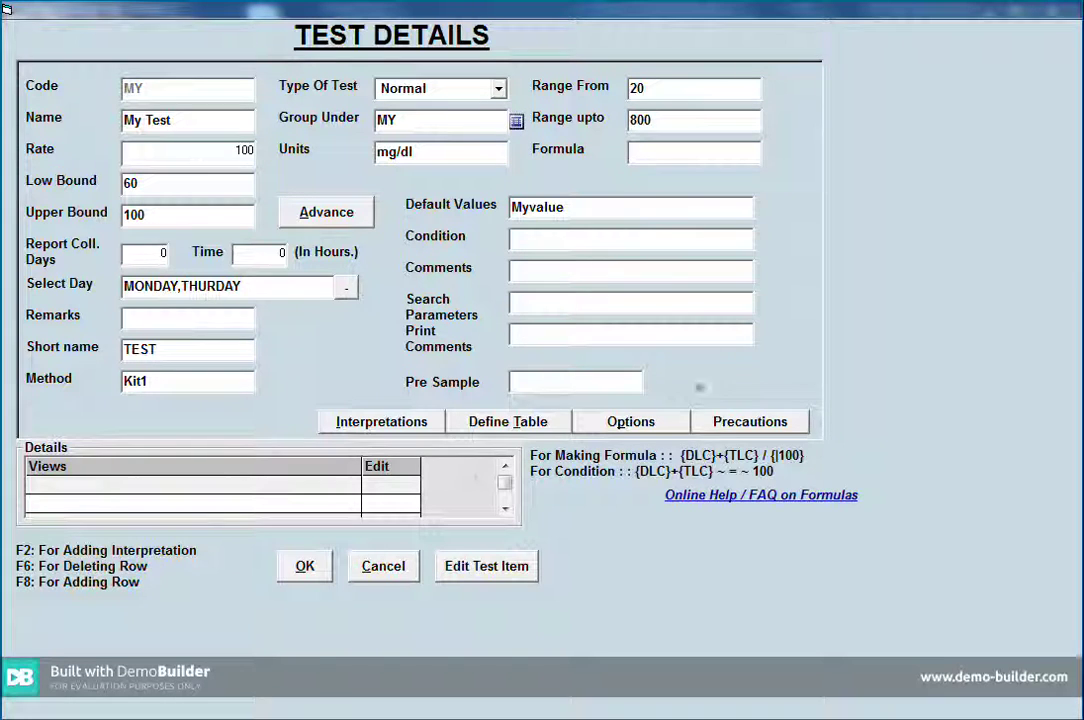
pyautogui.click(633, 424)
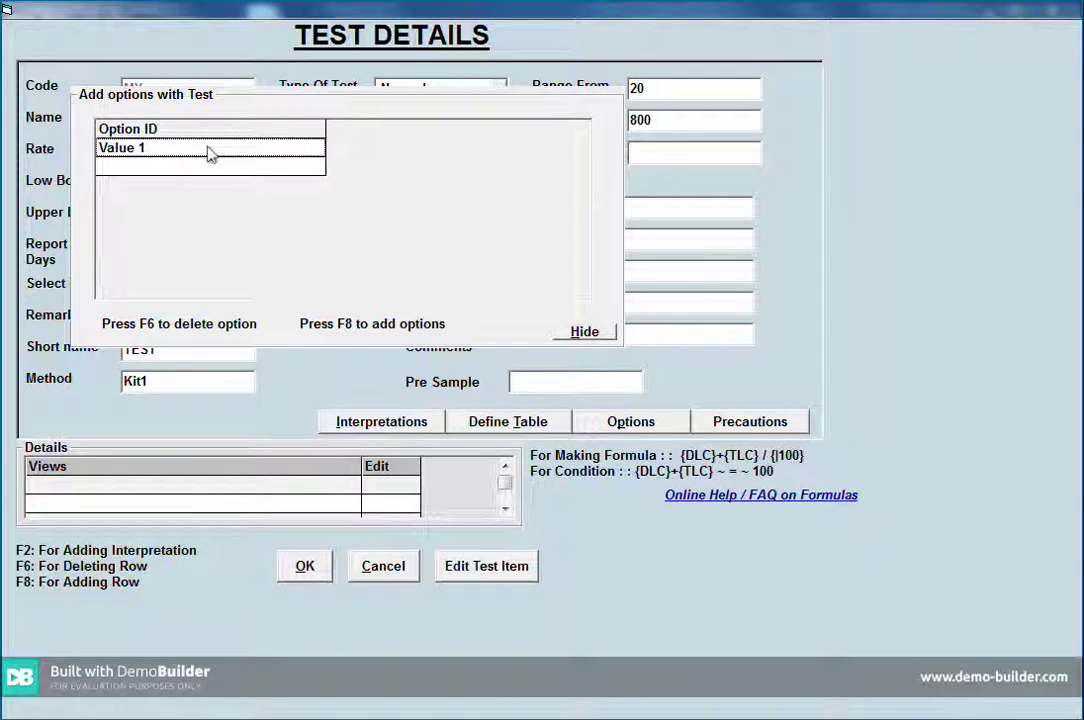
pyautogui.press('F6')
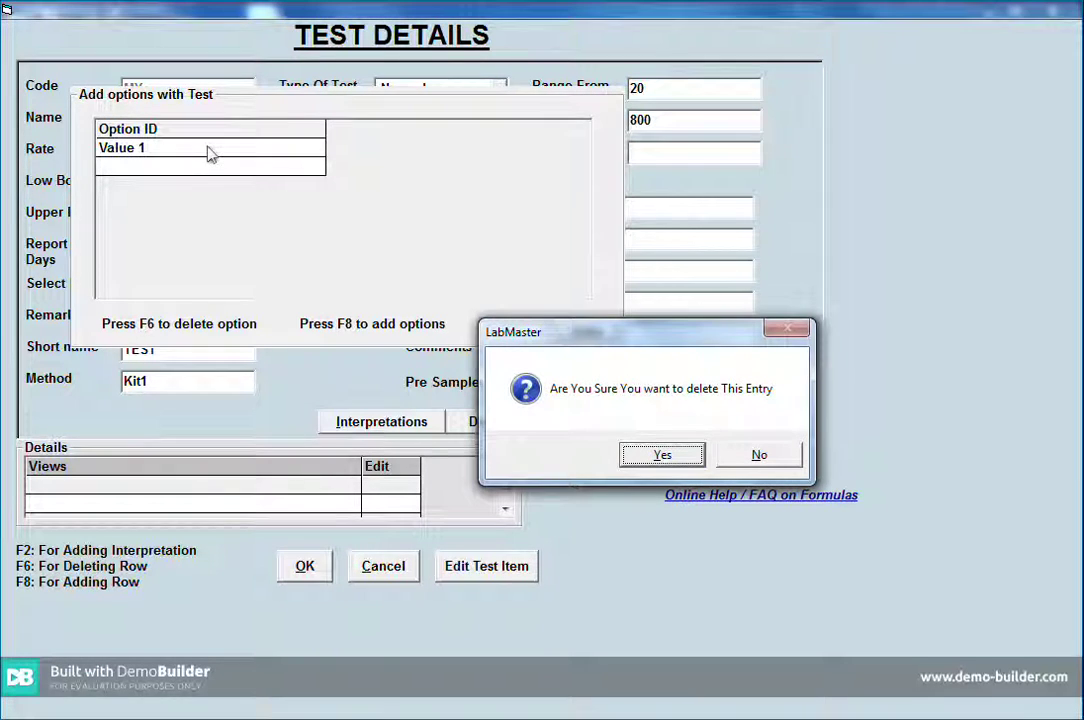
pyautogui.click(660, 455)
pyautogui.click(596, 340)
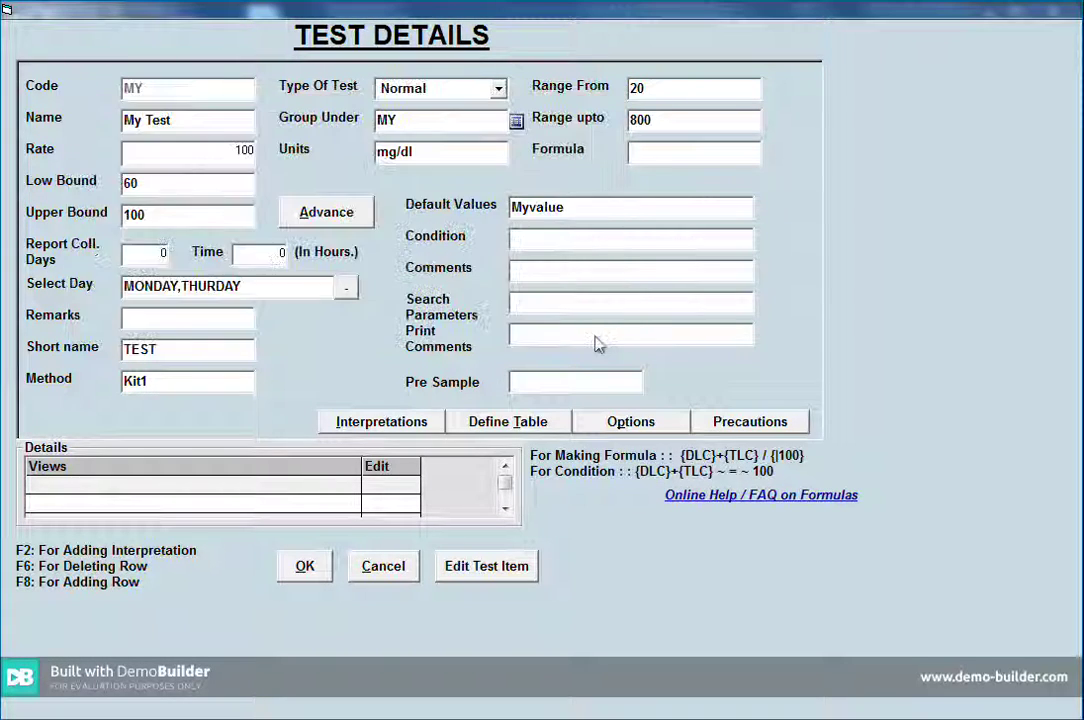
# - Set My Test's type of test to Paragraph and save the test details
pyautogui.click(500, 90)
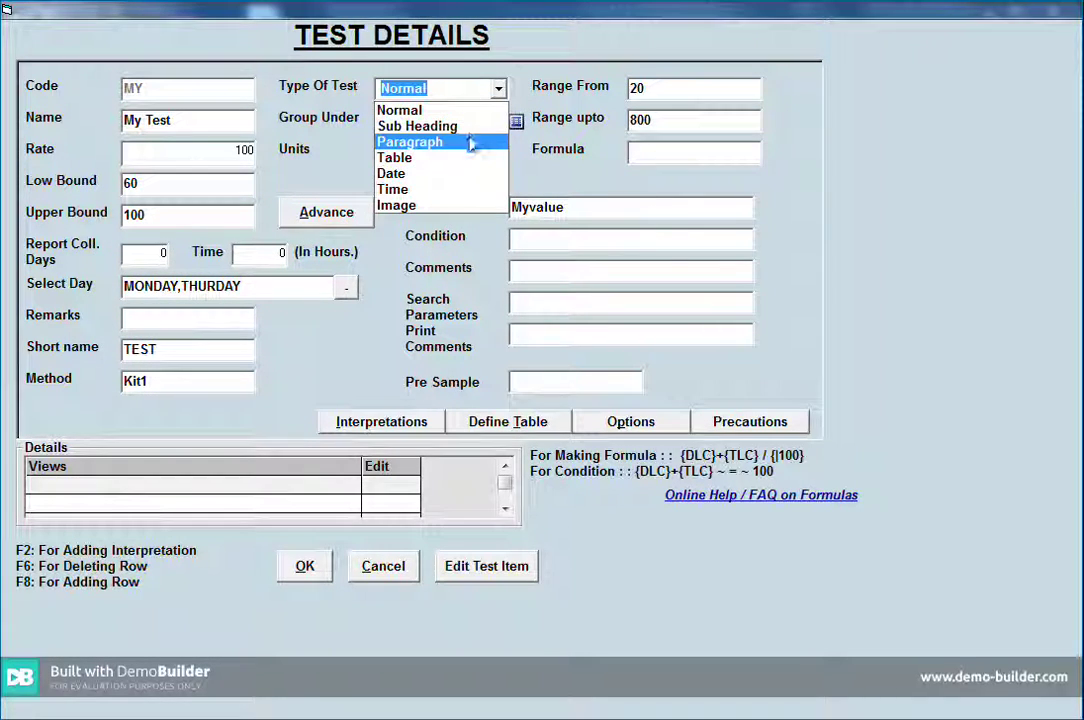
pyautogui.click(471, 143)
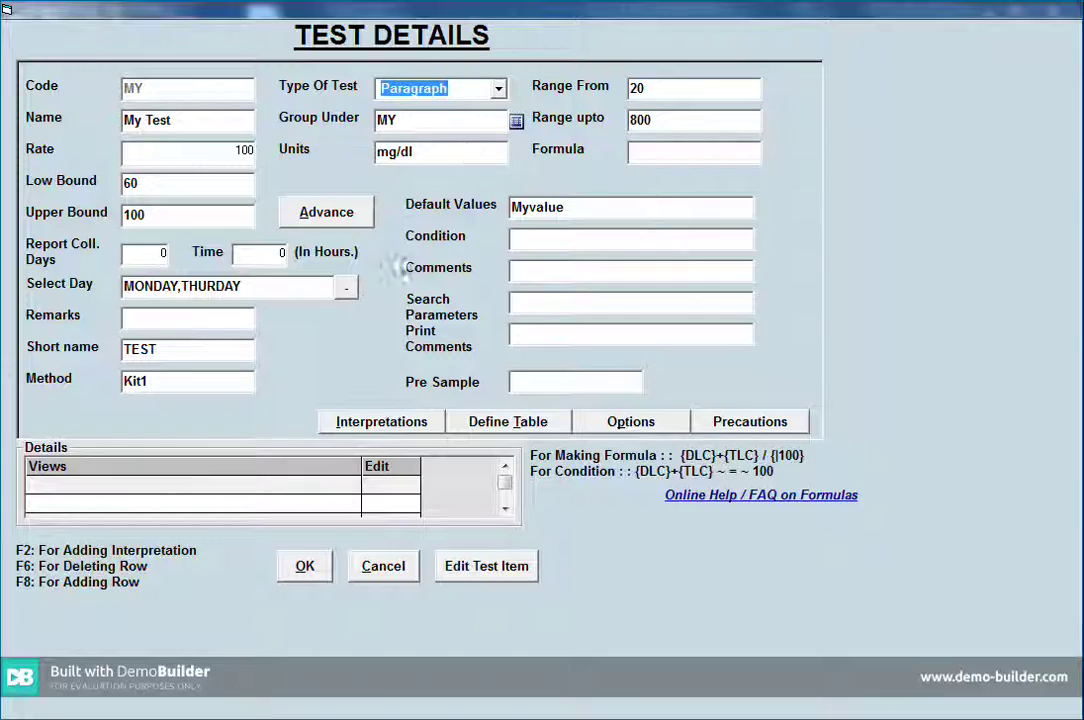
pyautogui.click(307, 567)
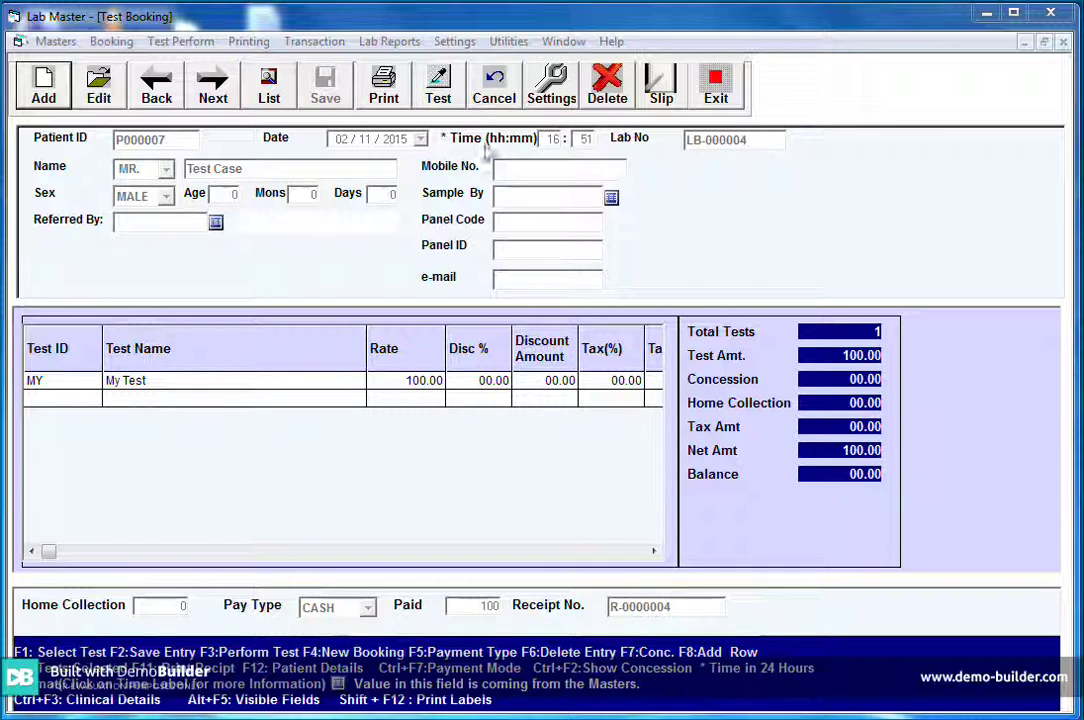
# - Edit the booked My Test's paragraph result, adding lines numbered 1., 2. and 3. below Myvalue, and accept the text
pyautogui.click(440, 96)
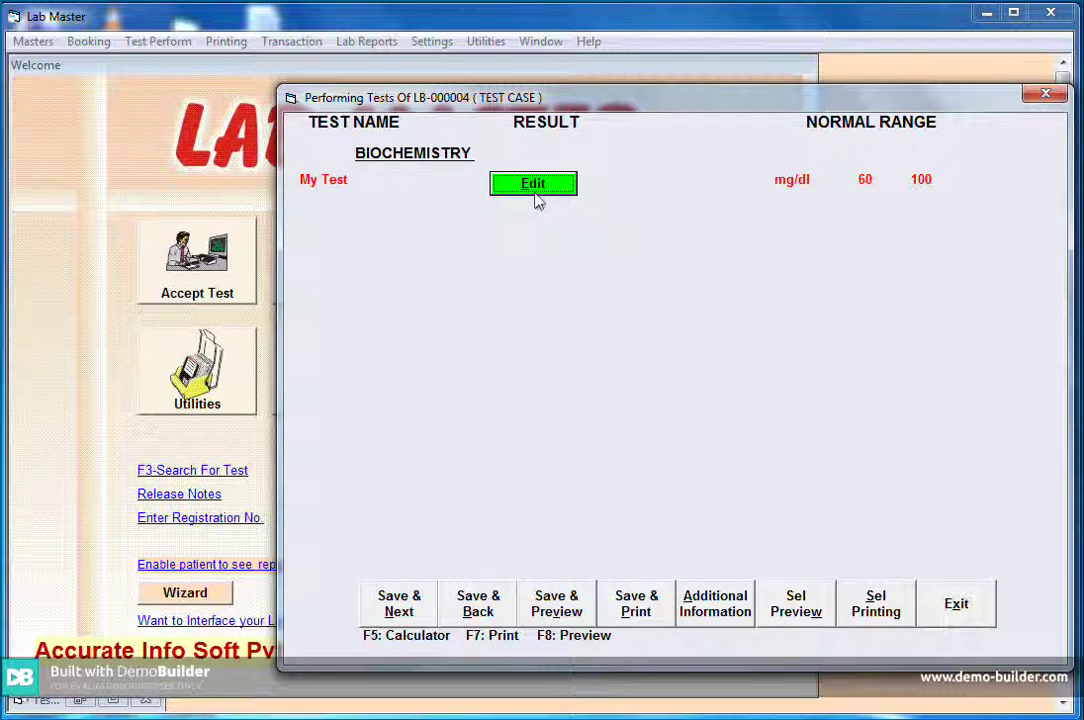
pyautogui.click(534, 185)
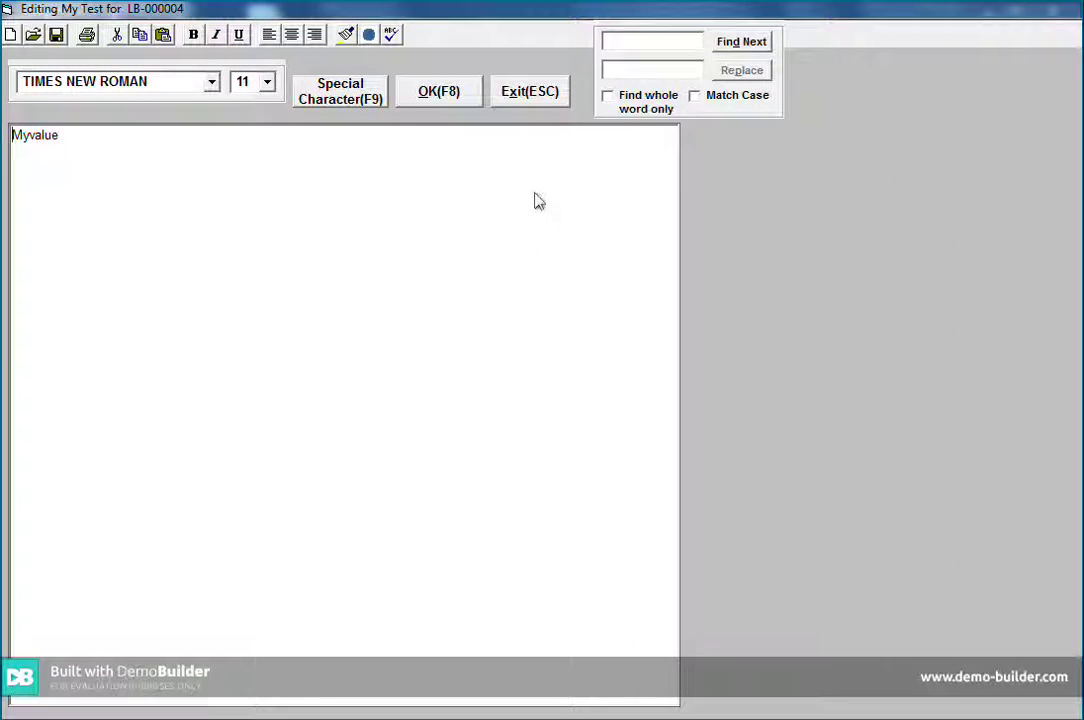
pyautogui.click(281, 140)
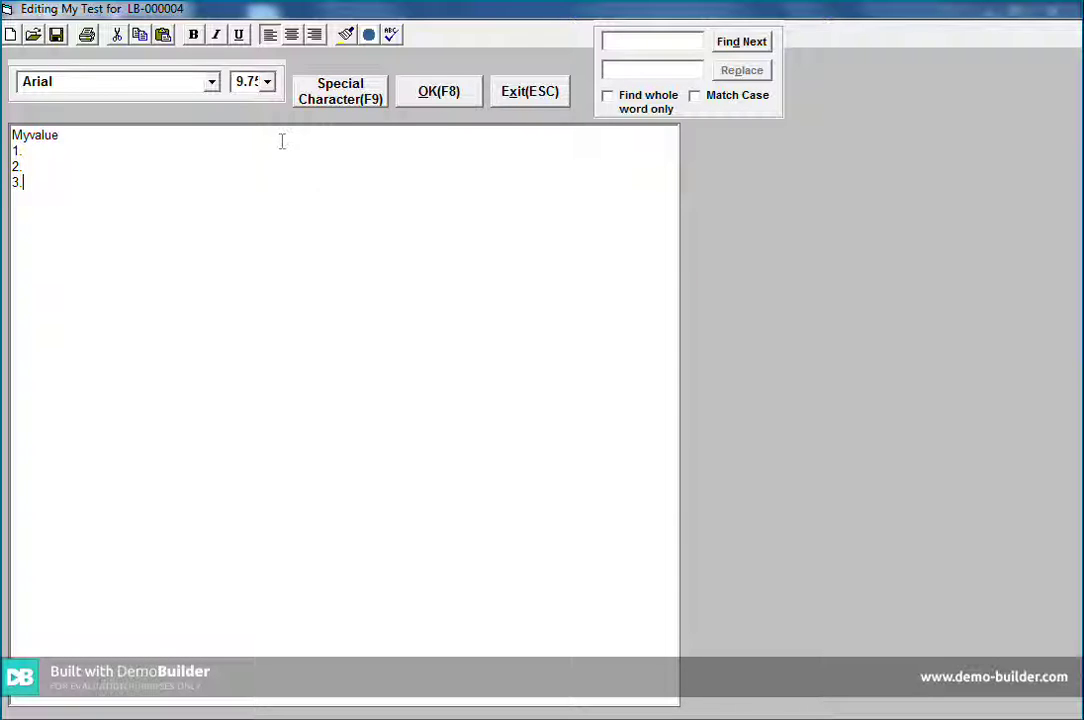
pyautogui.click(479, 92)
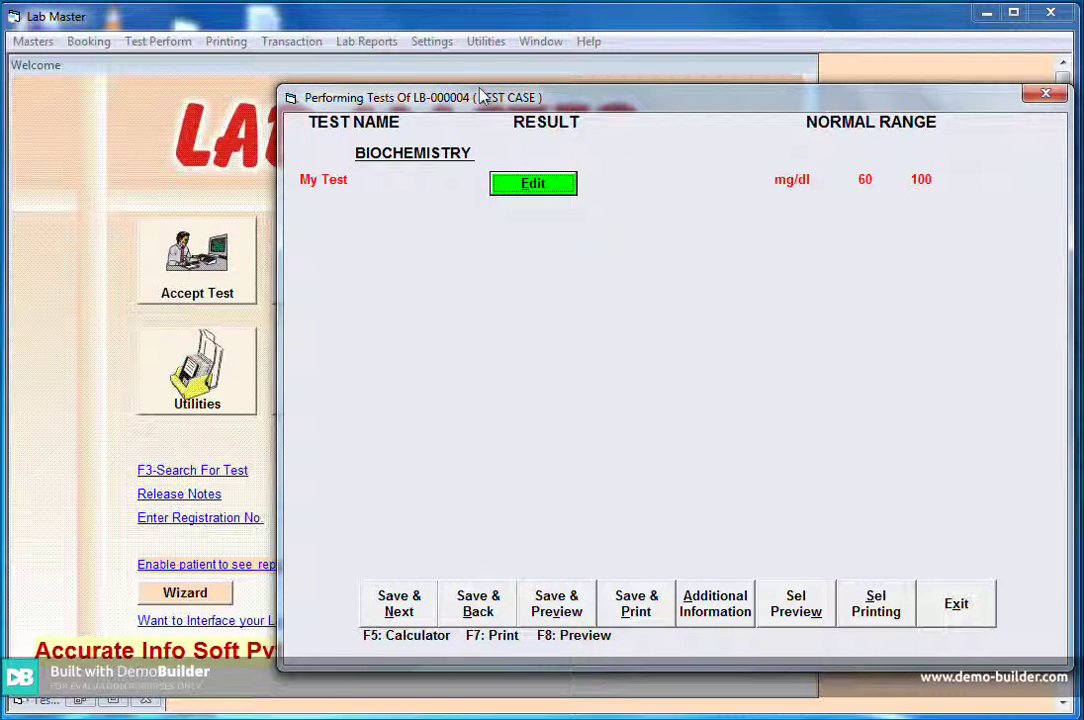
# - Preview the sample patient's test report, and view the interpretation text stored in My Test's details
pyautogui.click(568, 603)
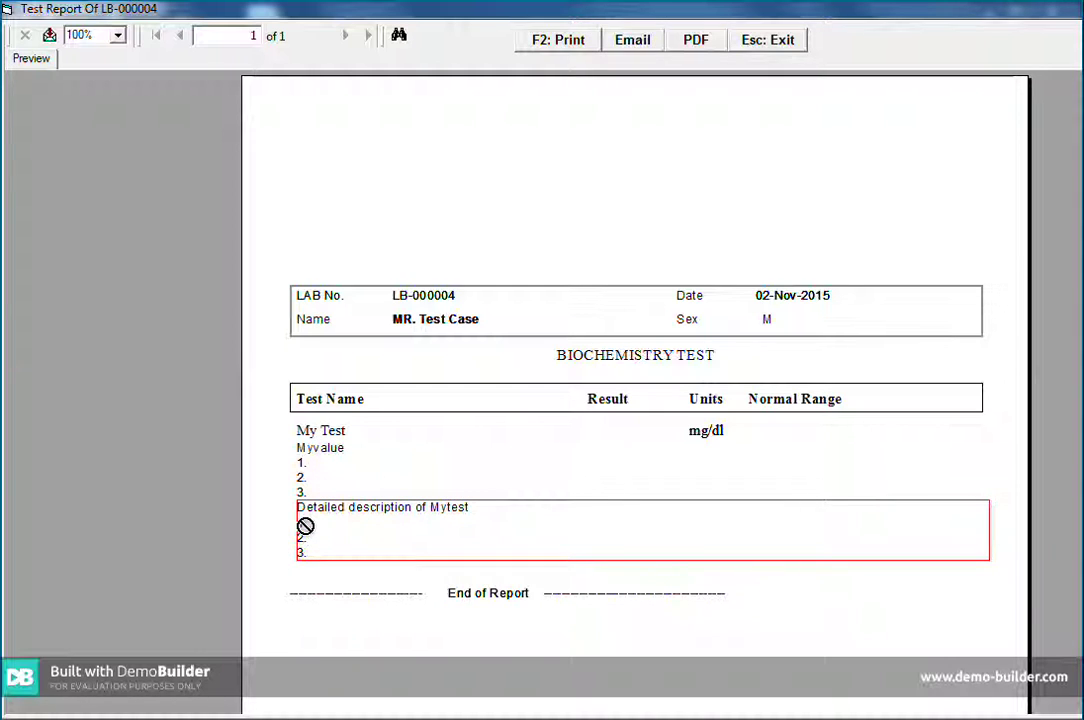
pyautogui.press('Escape')
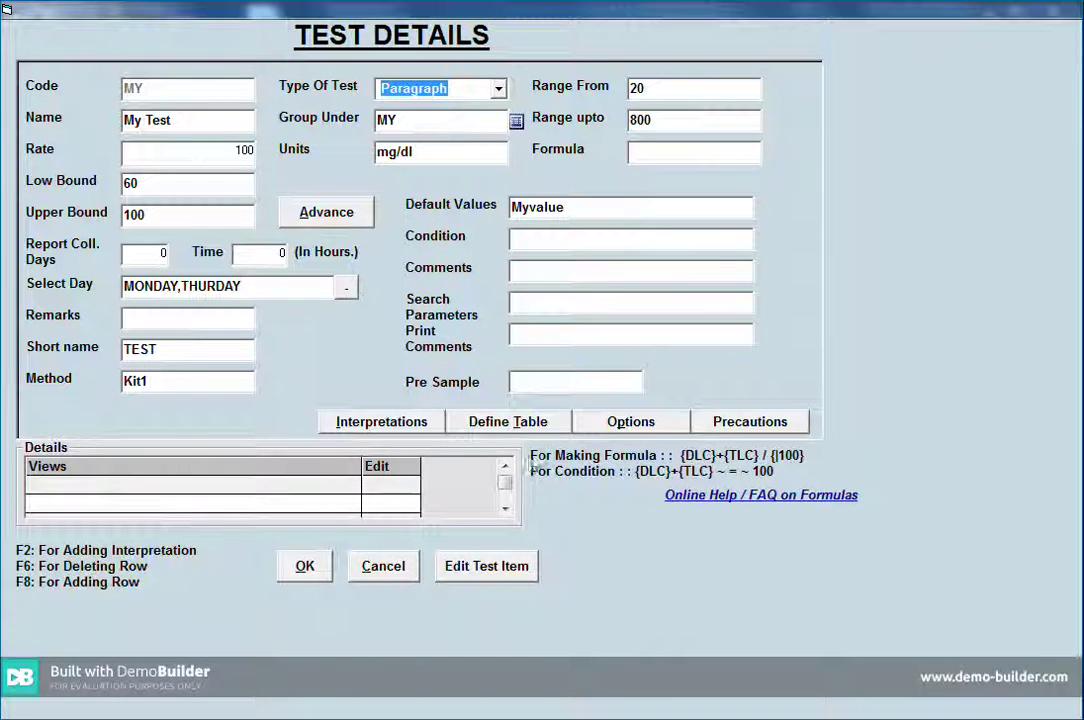
pyautogui.click(408, 425)
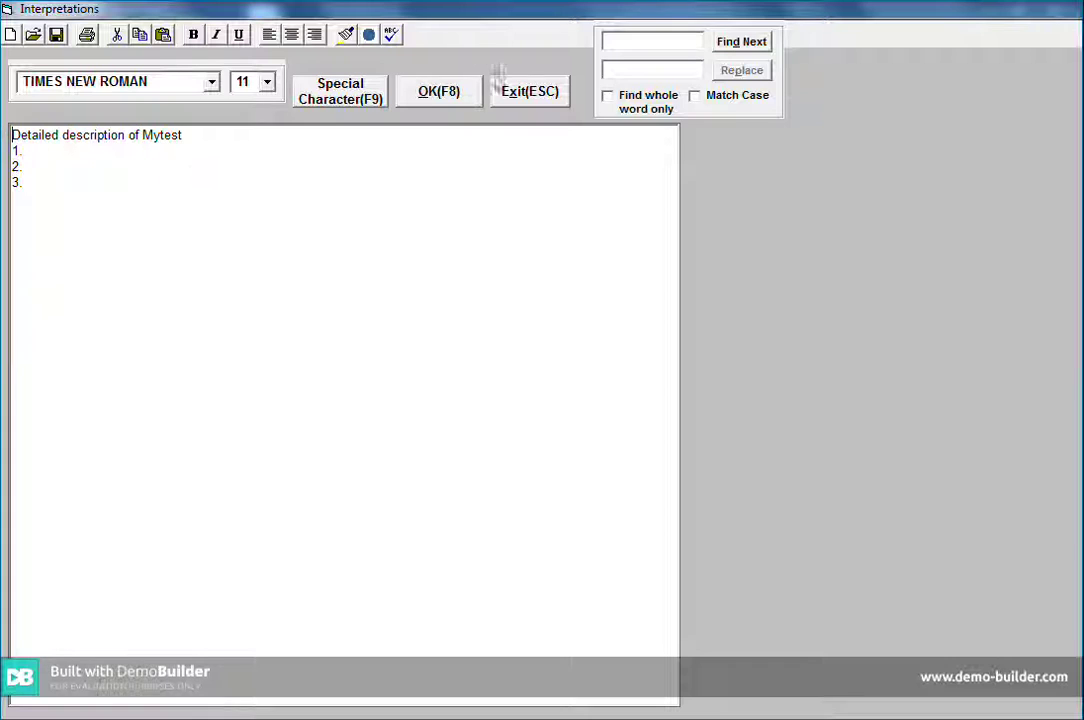
pyautogui.click(445, 102)
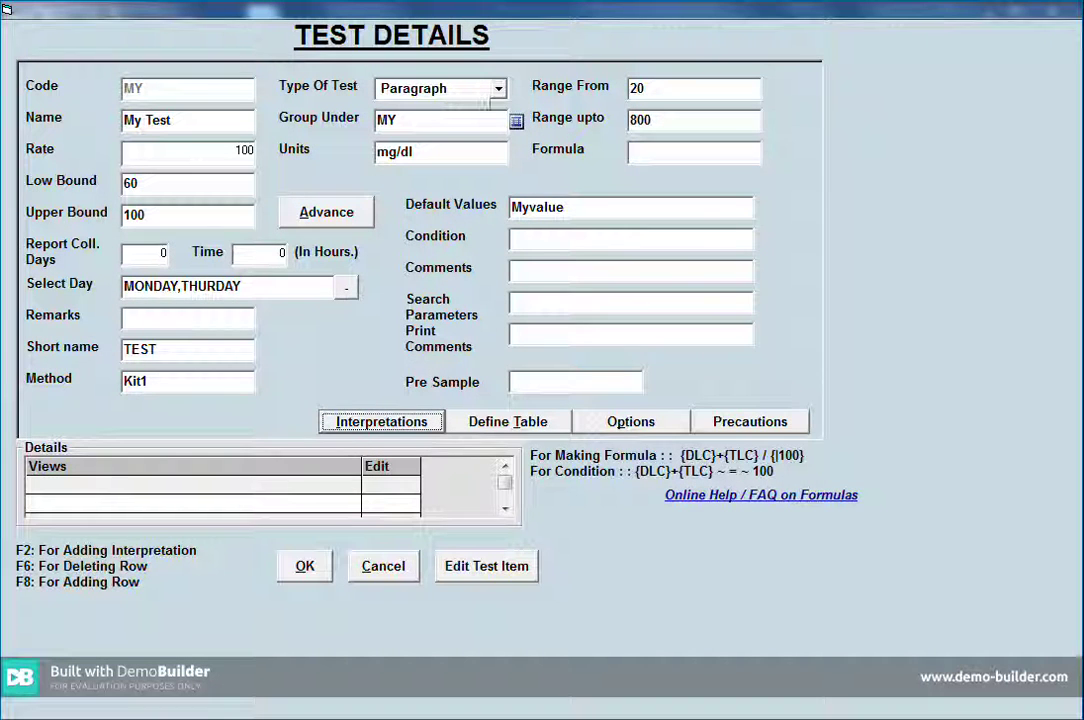
# - Save My Test with the Sub Heading type and check how it appears in the booking's test performing form
pyautogui.click(498, 90)
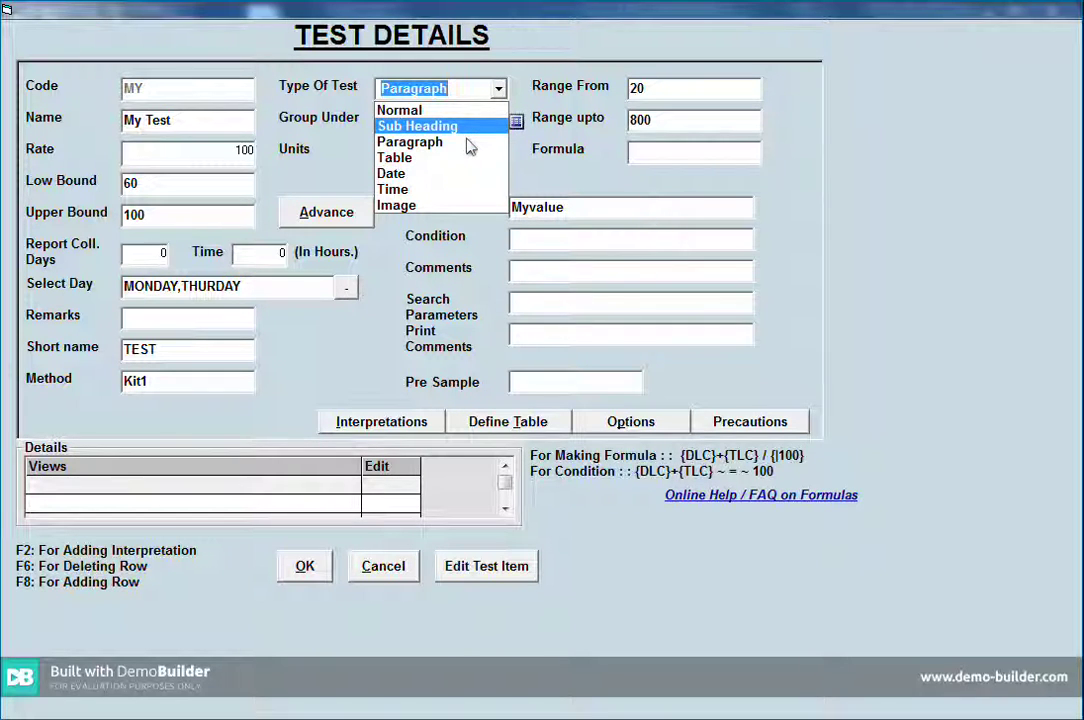
pyautogui.click(440, 126)
pyautogui.click(312, 569)
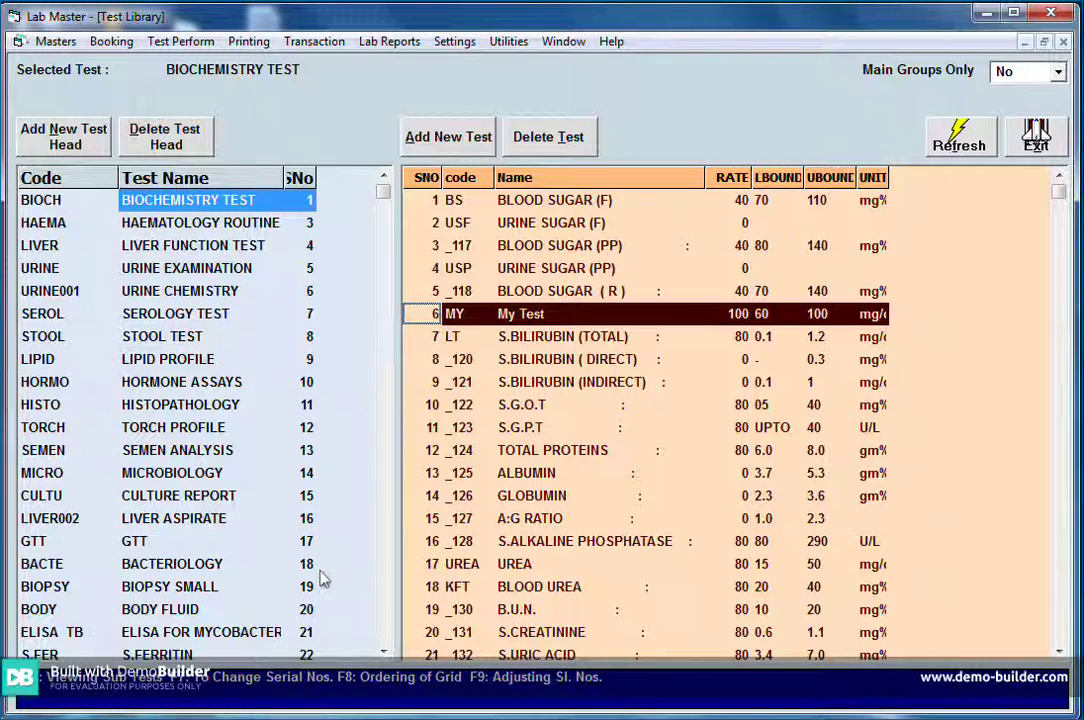
pyautogui.press('Return')
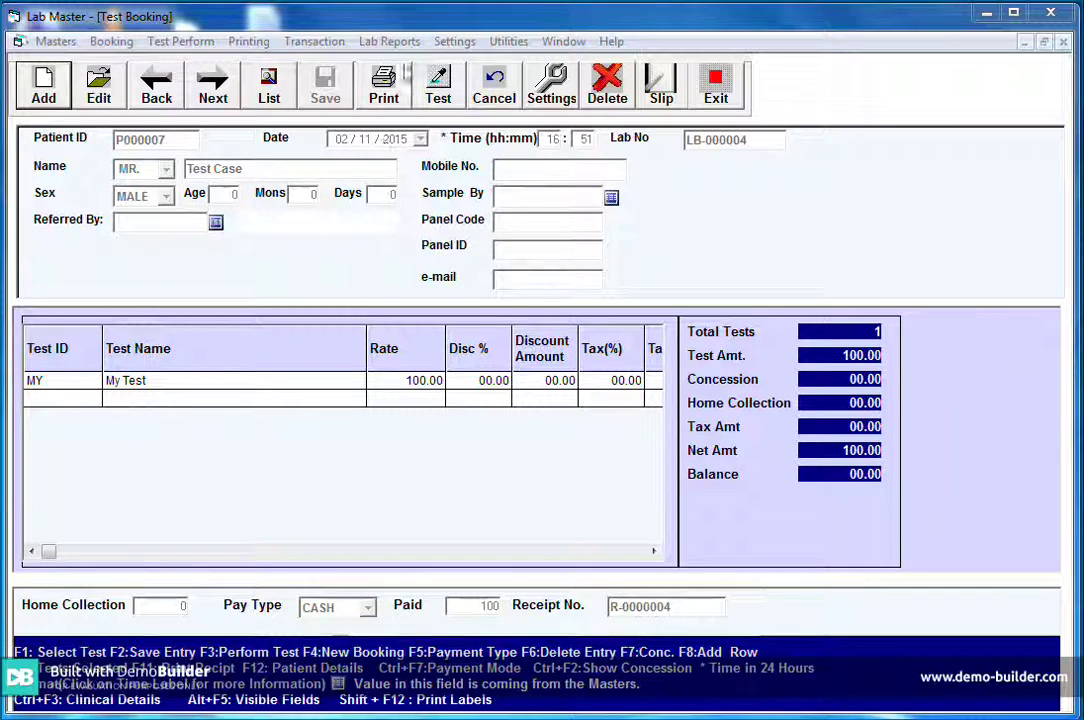
pyautogui.click(438, 88)
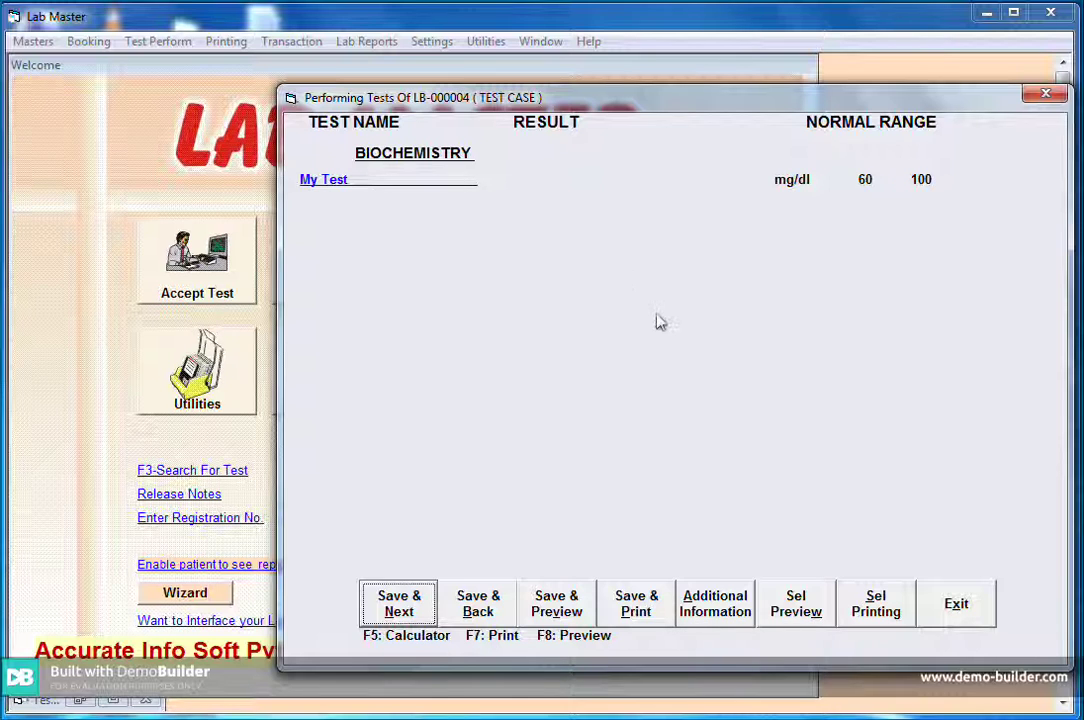
pyautogui.click(956, 604)
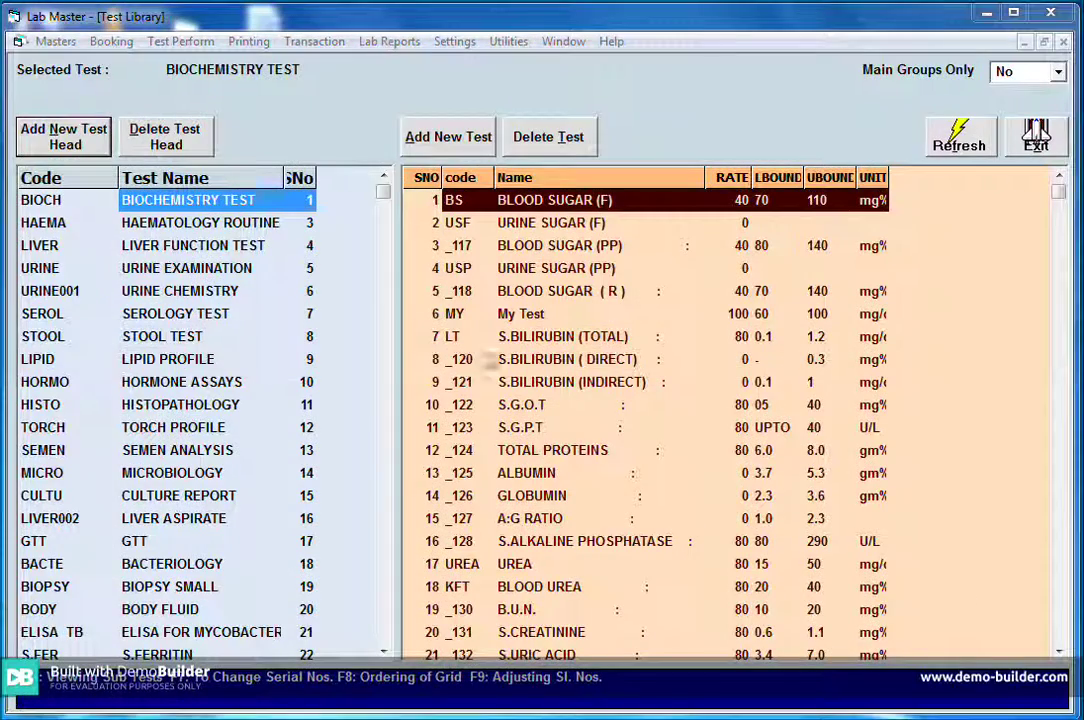
# - Reopen My Test's details from the Biochemistry tests and set its type of test to Table
pyautogui.doubleClick(556, 318)
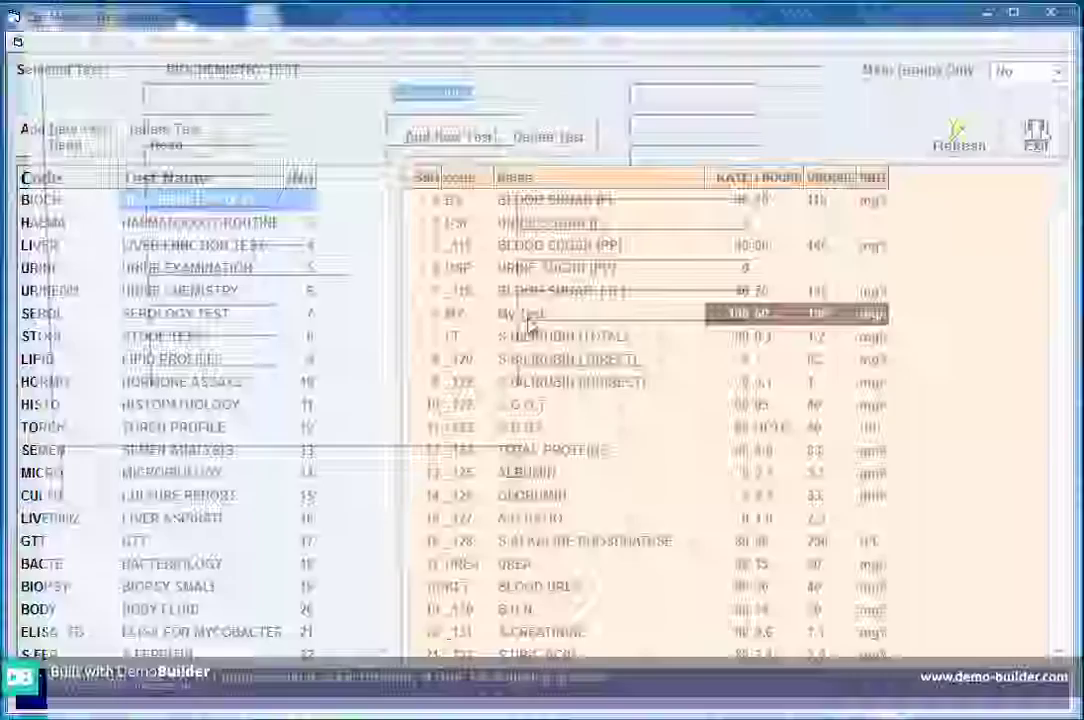
pyautogui.click(499, 89)
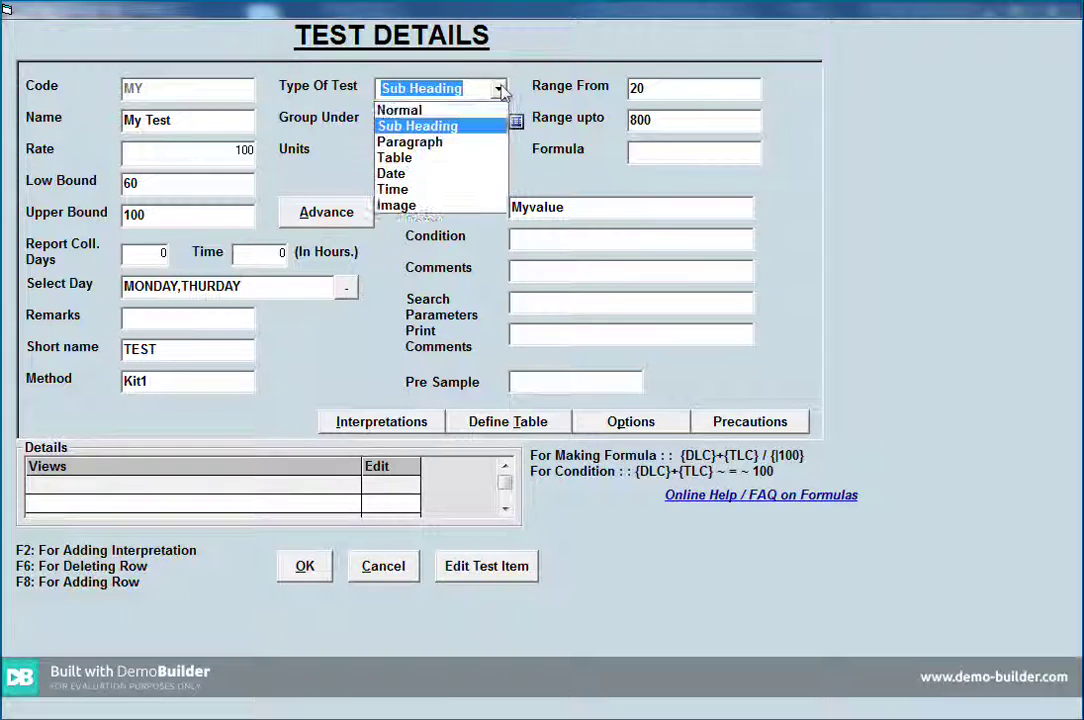
pyautogui.click(462, 158)
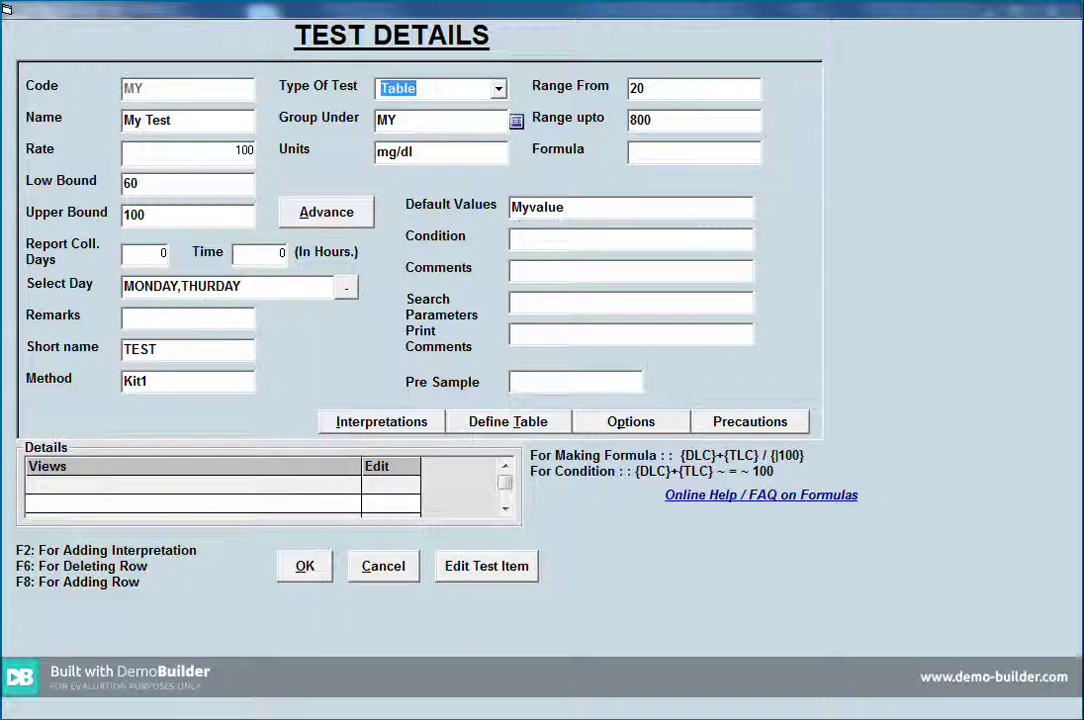
# - Define My Test's table with rows Row 1 and Row 2 and columns Col1 and Col 2, and accept it
pyautogui.click(505, 422)
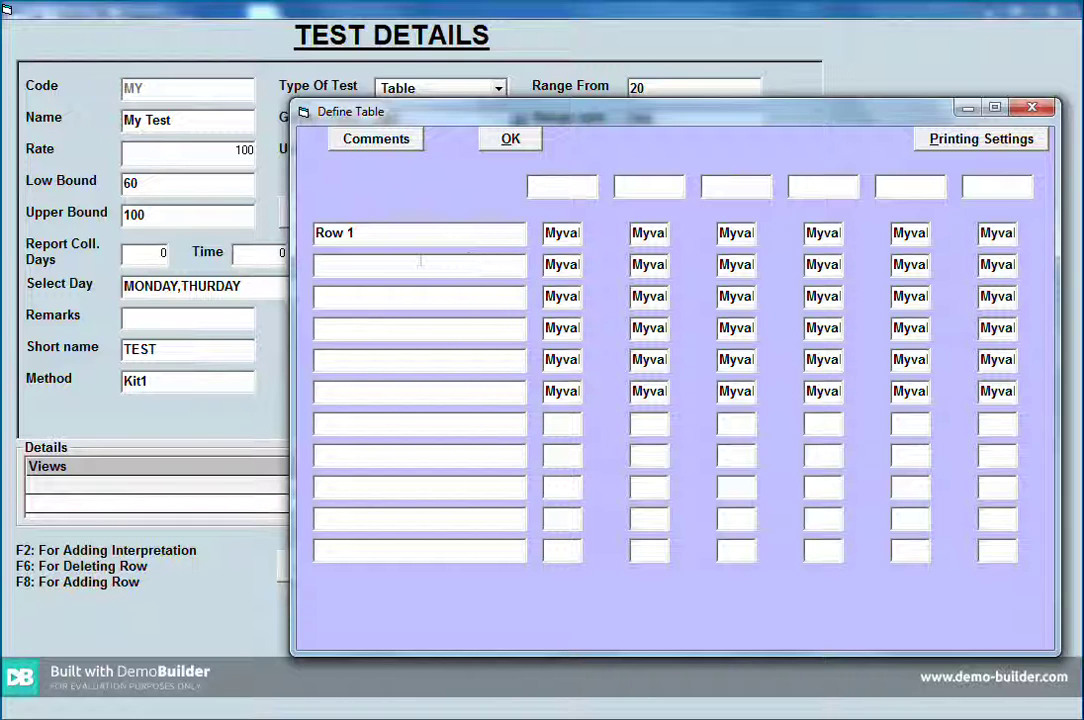
pyautogui.write('Row 2')
pyautogui.click(561, 185)
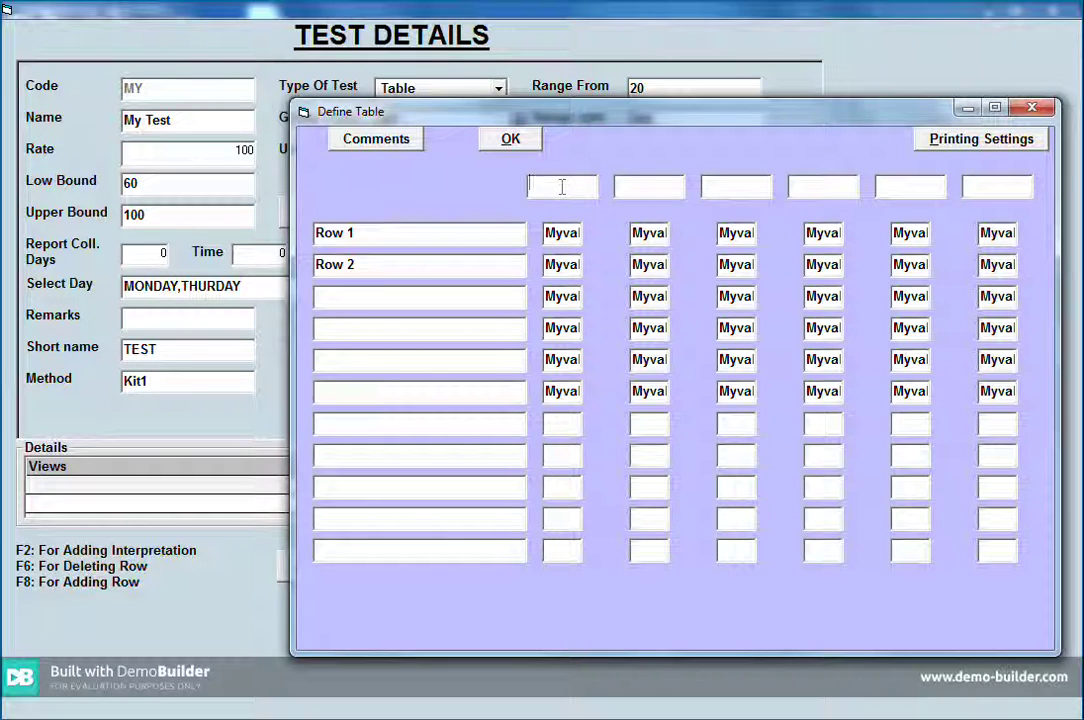
pyautogui.write('Cp')
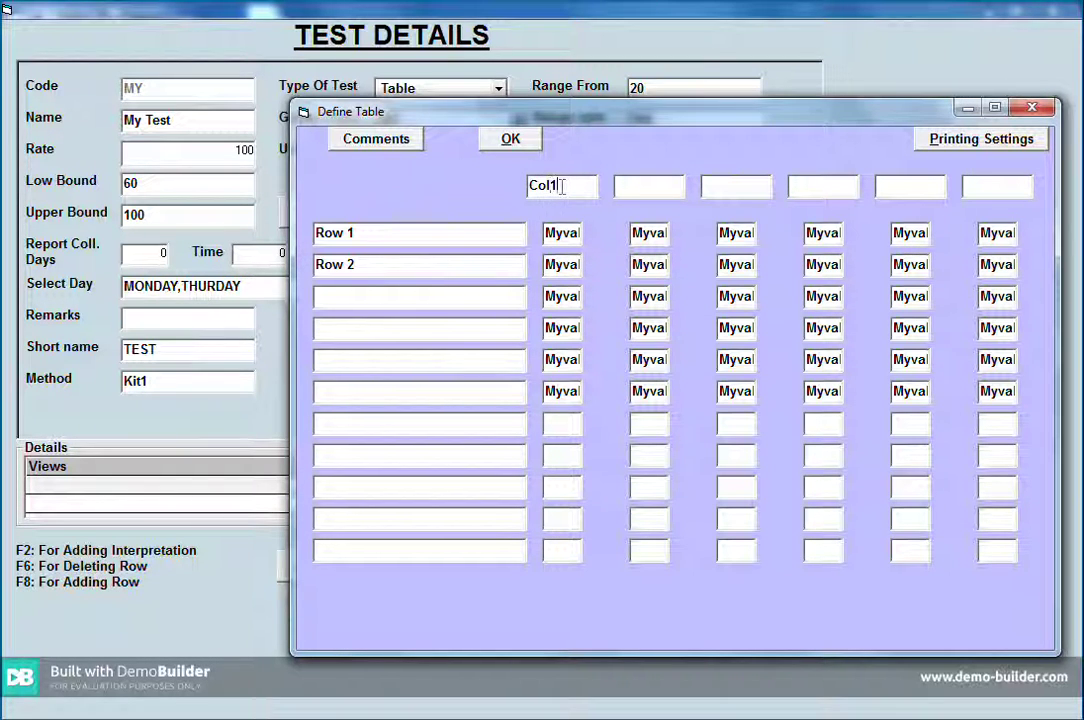
pyautogui.write('Col 2')
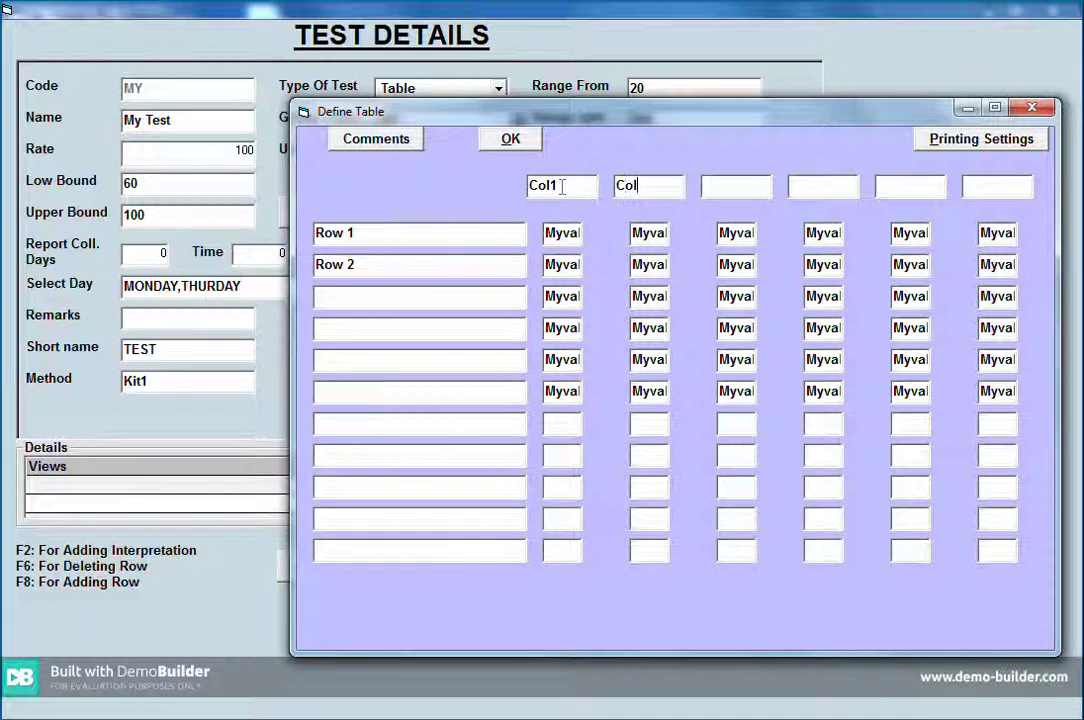
pyautogui.click(514, 142)
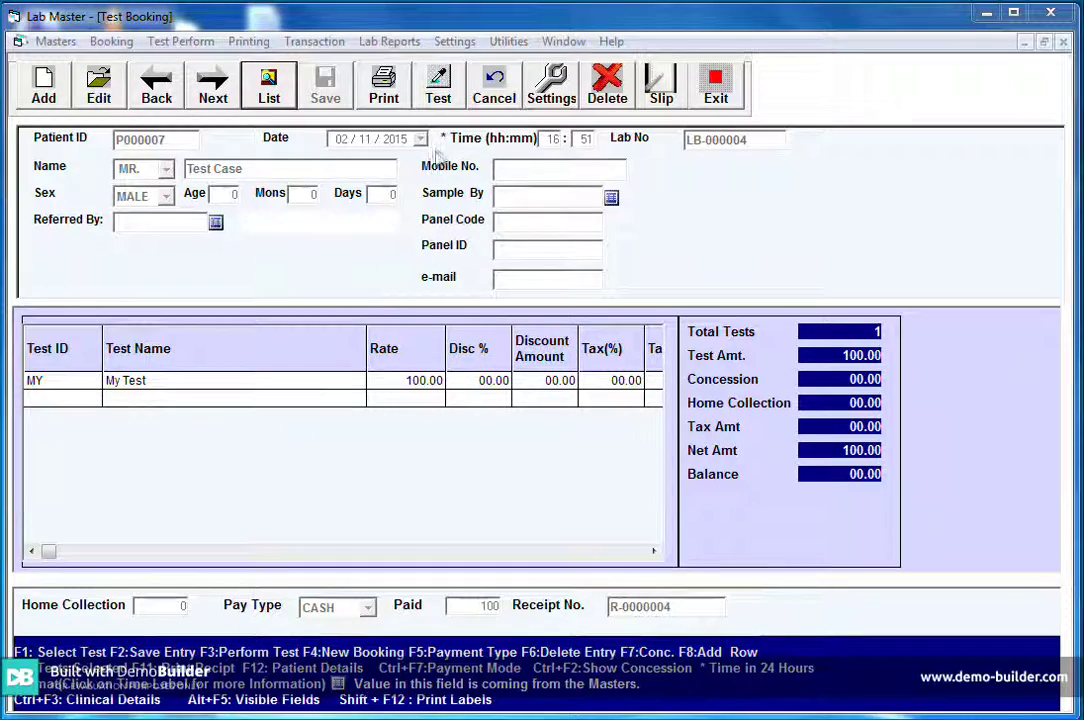
# - Open the booked My Test's table result and replace the Row 1 values with + under Col1 and - under Col 2
pyautogui.click(438, 96)
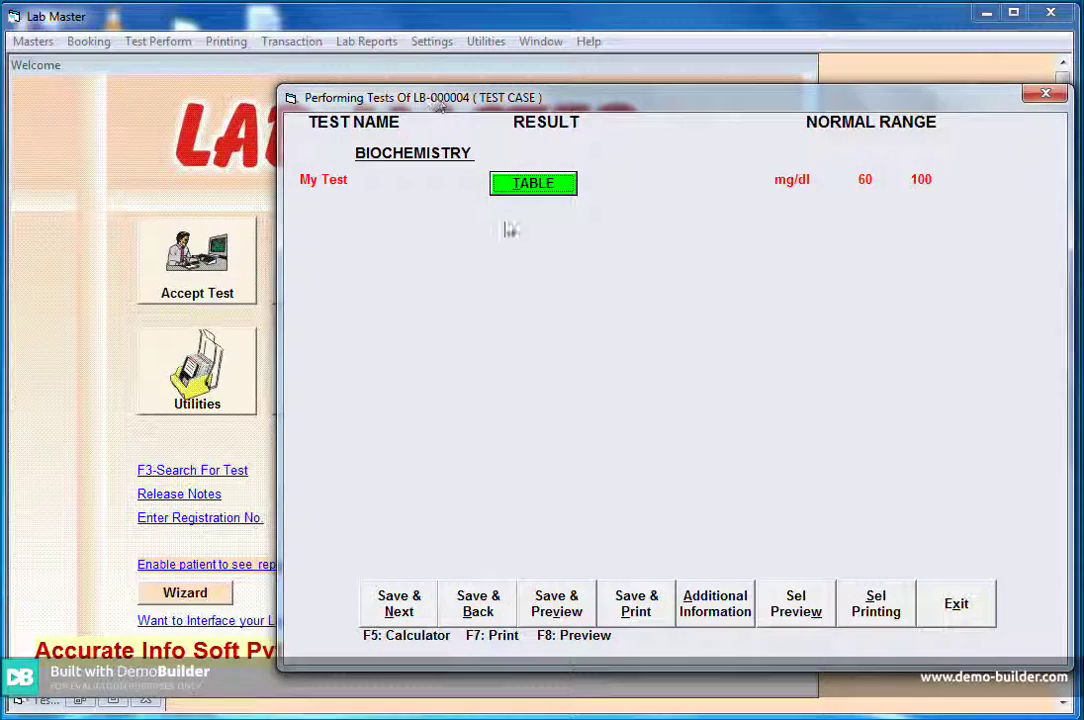
pyautogui.click(522, 185)
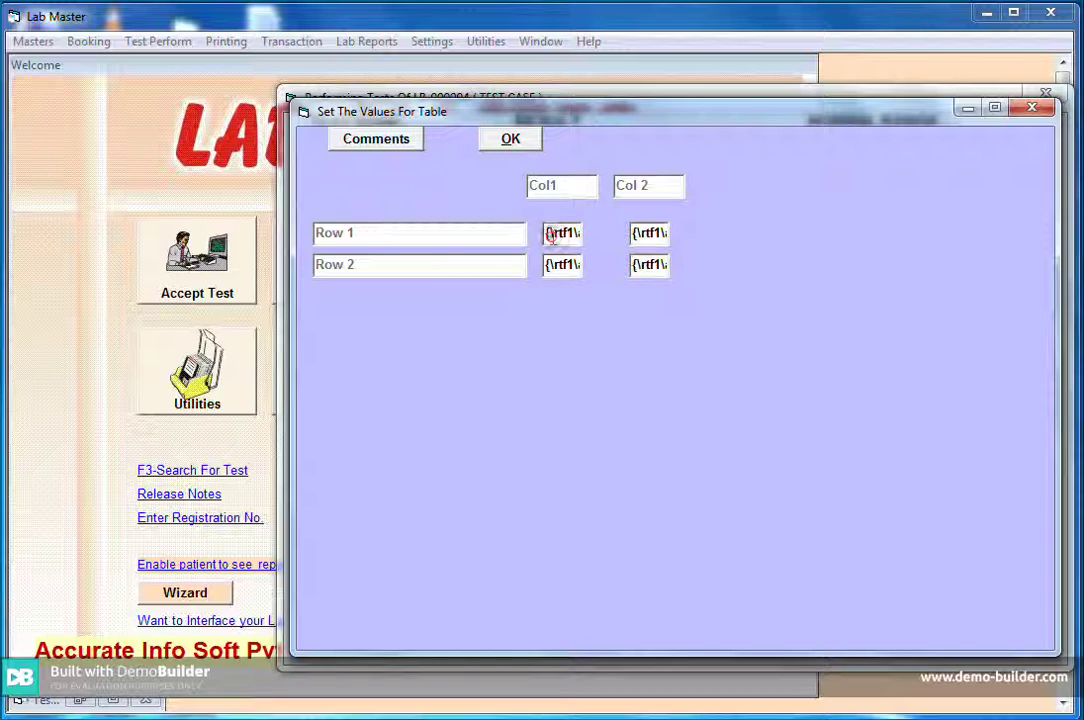
pyautogui.moveTo(561, 236); pyautogui.dragTo(648, 248)
pyautogui.press('Delete')
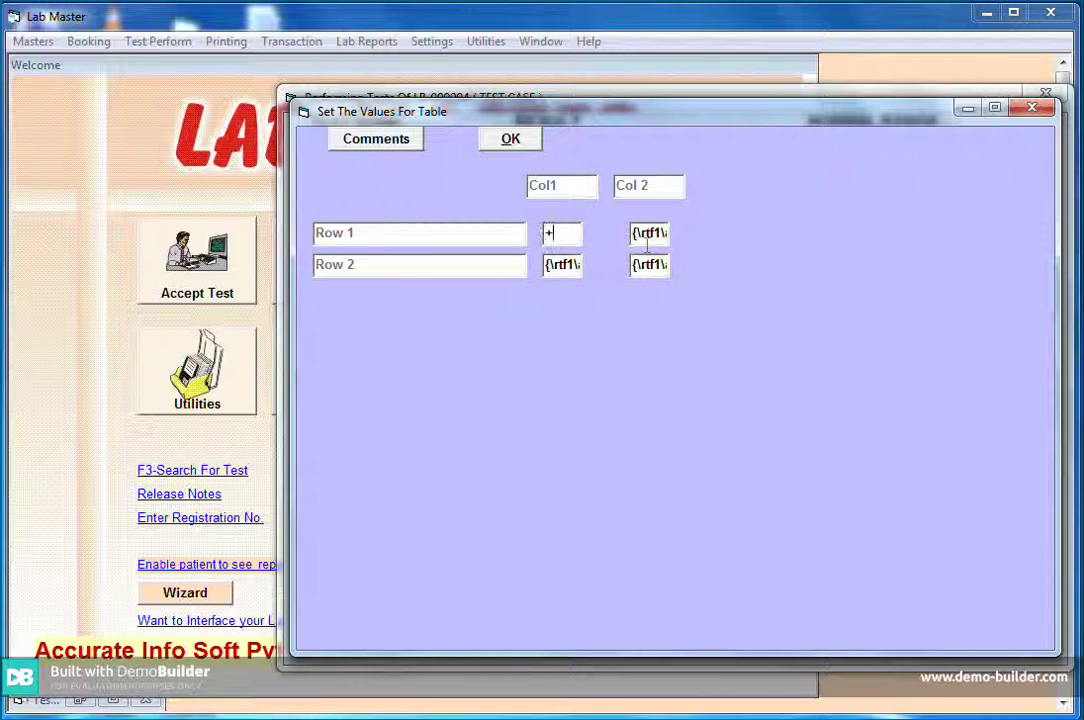
pyautogui.click(659, 234)
pyautogui.press('Delete')
# - Add the comment Normal to My Test's table result and accept the table values
pyautogui.click(395, 146)
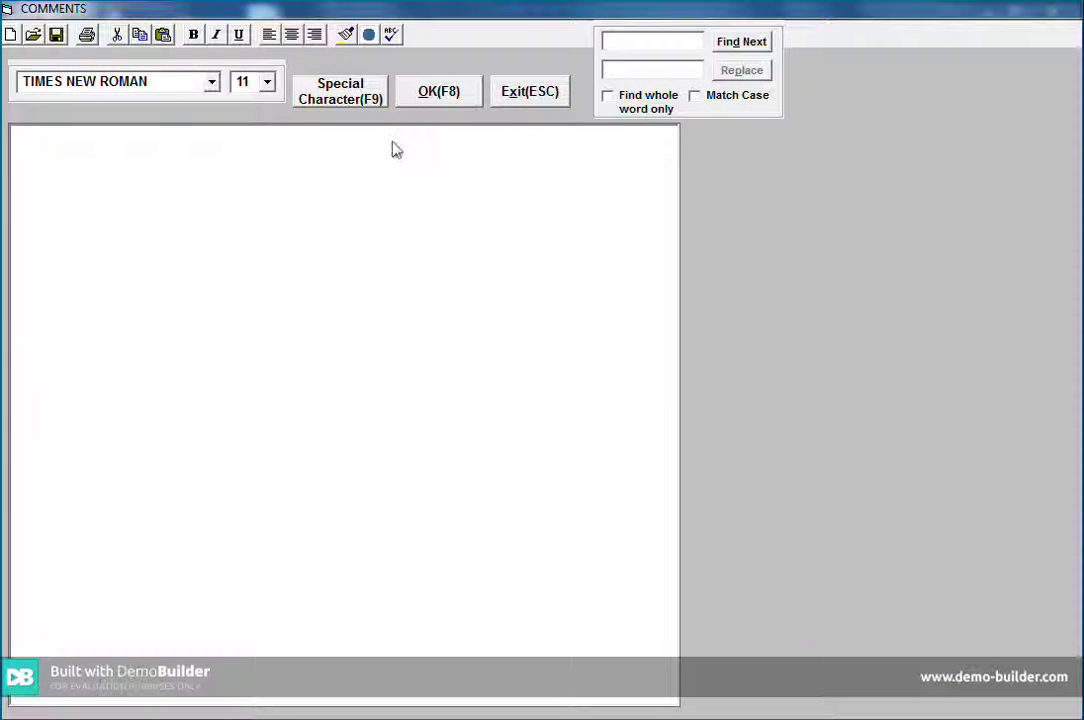
pyautogui.write('Norma')
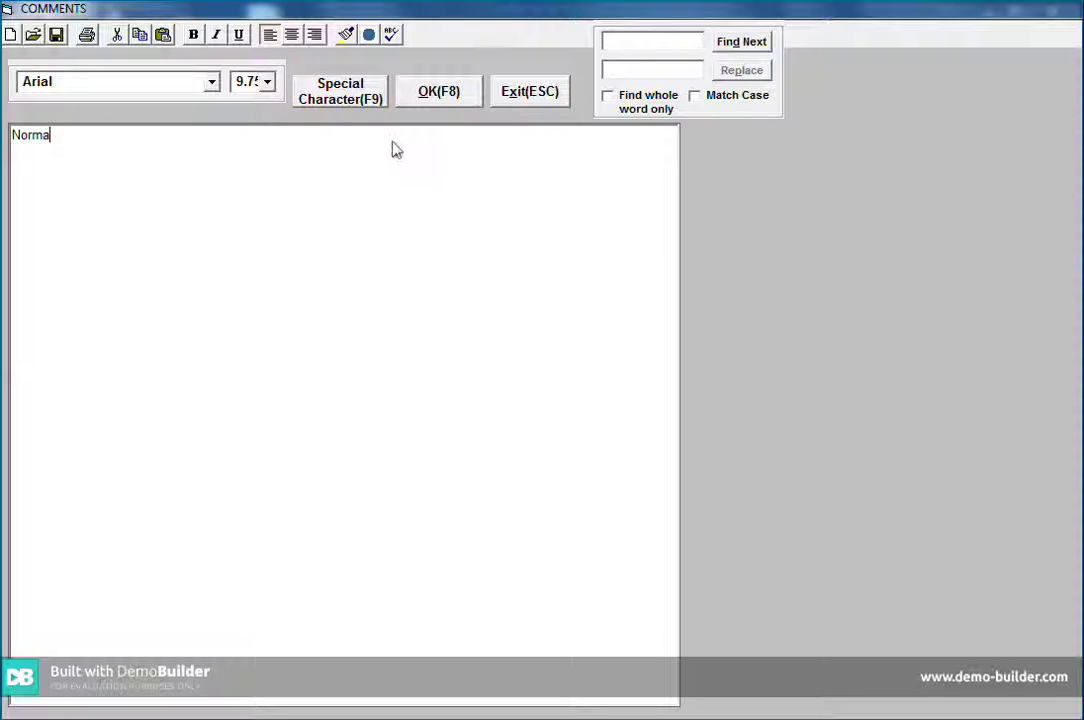
pyautogui.write('l')
pyautogui.click(435, 94)
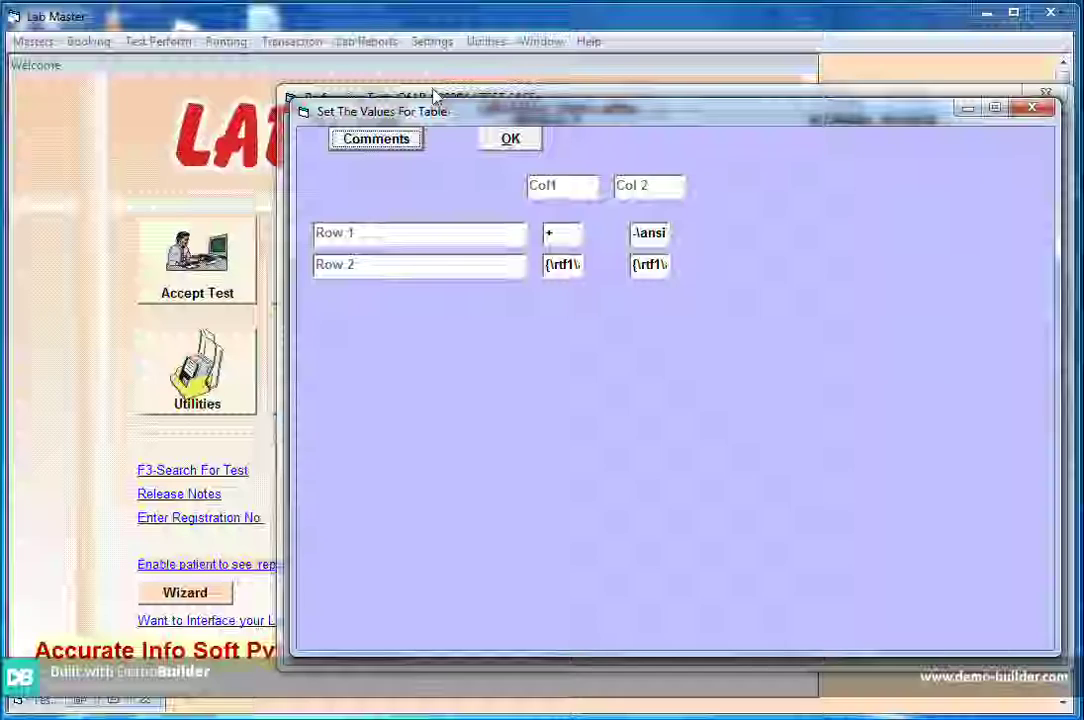
pyautogui.click(510, 139)
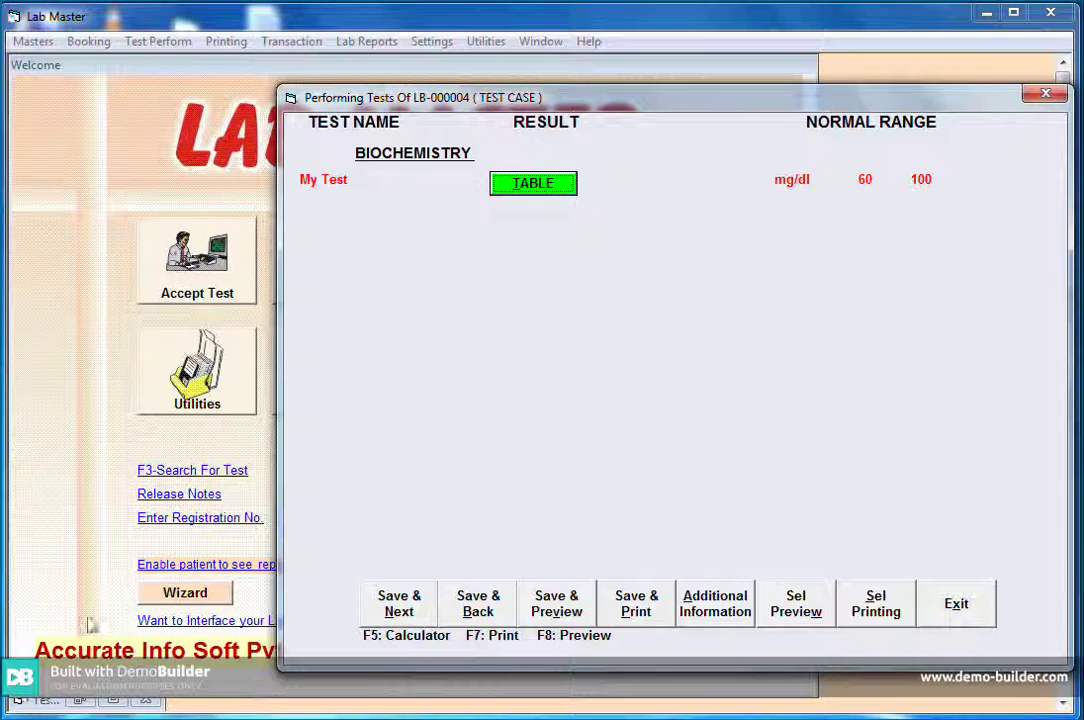
# - In the other booking's Widal Test Tube table, enter + for SALMONELLA TYPHI 'O' at 1:30 and accept the values
pyautogui.click(53, 703)
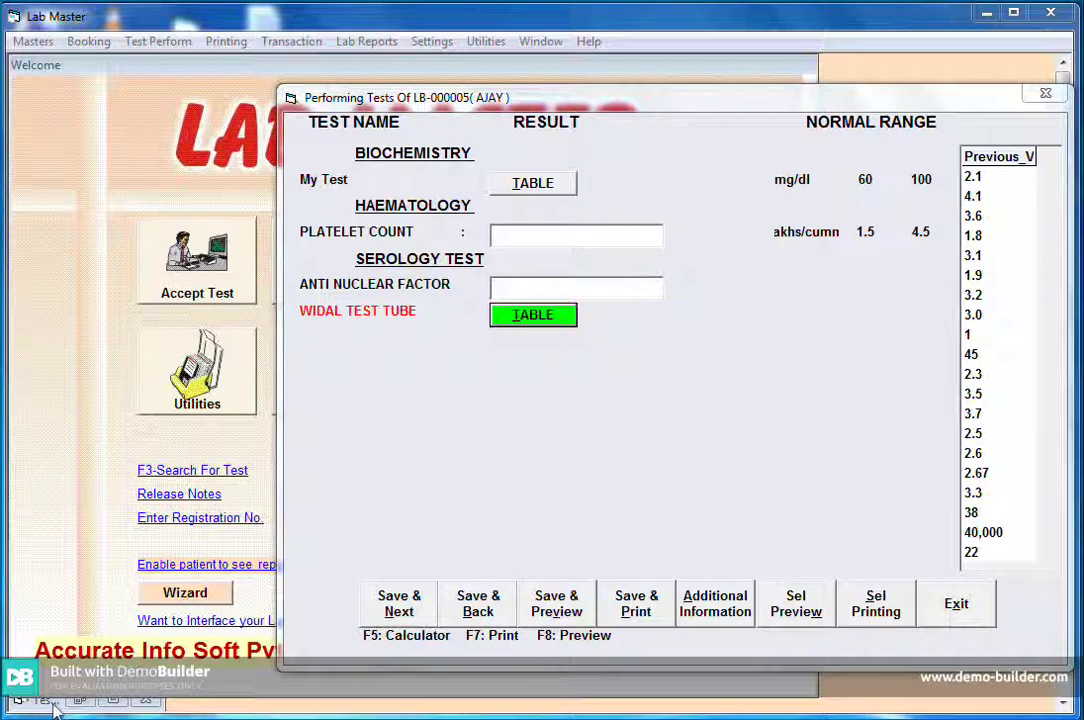
pyautogui.click(540, 318)
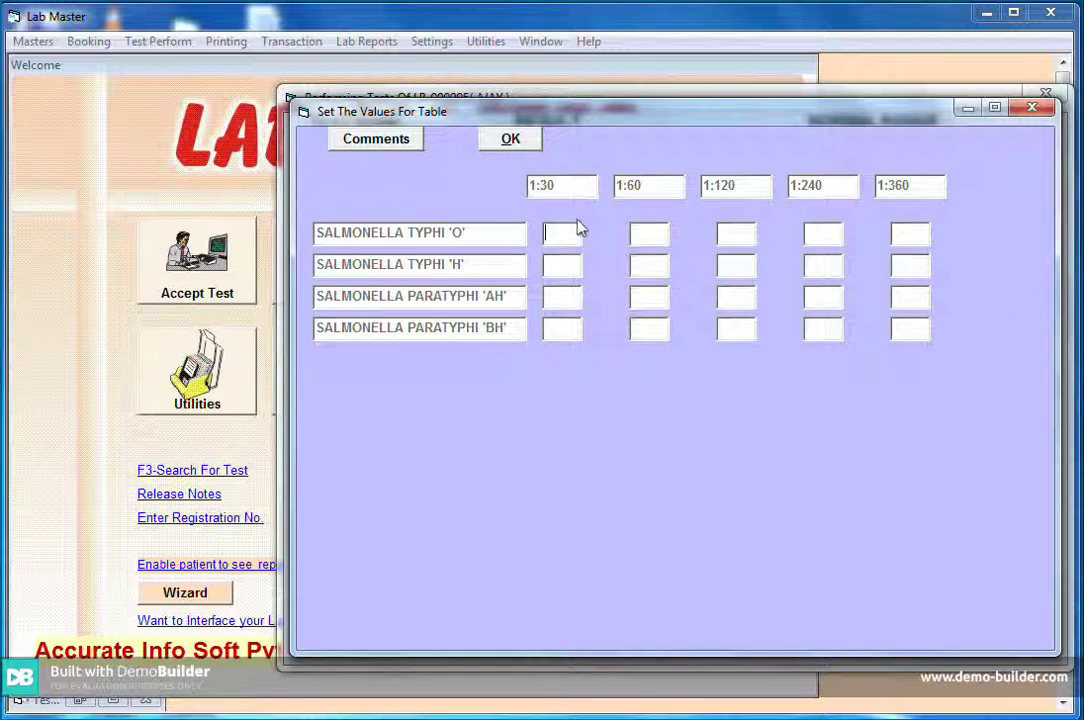
pyautogui.write('+')
pyautogui.click(511, 140)
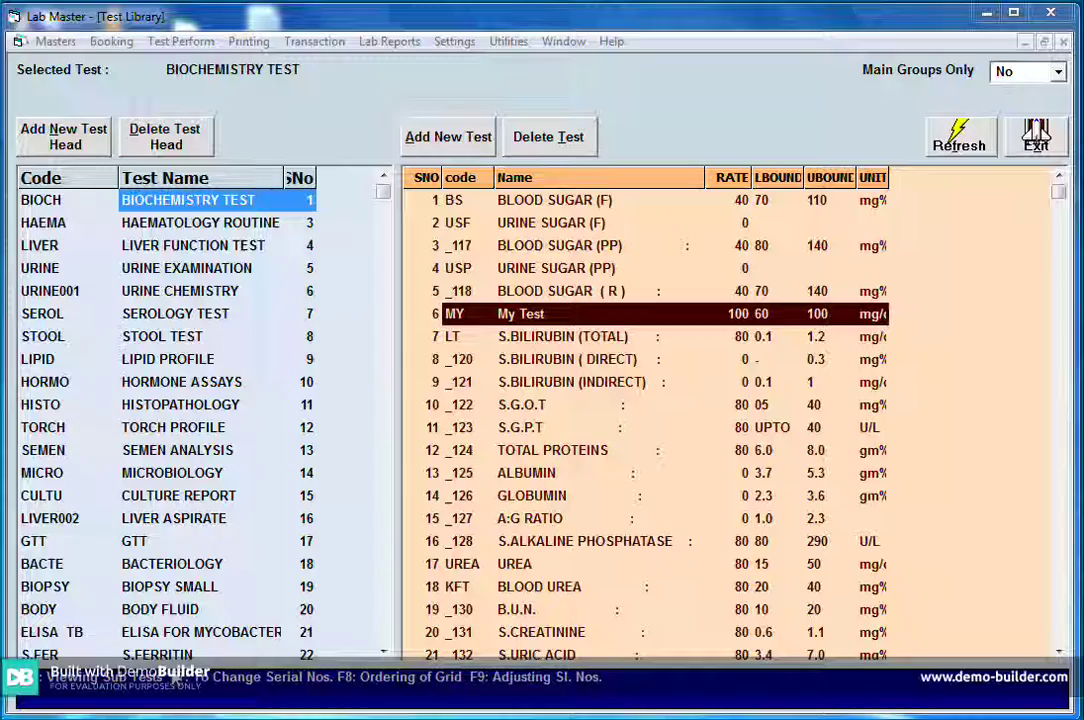
# - Reopen My Test's details in the test library and set its type of test to Date
pyautogui.doubleClick(531, 318)
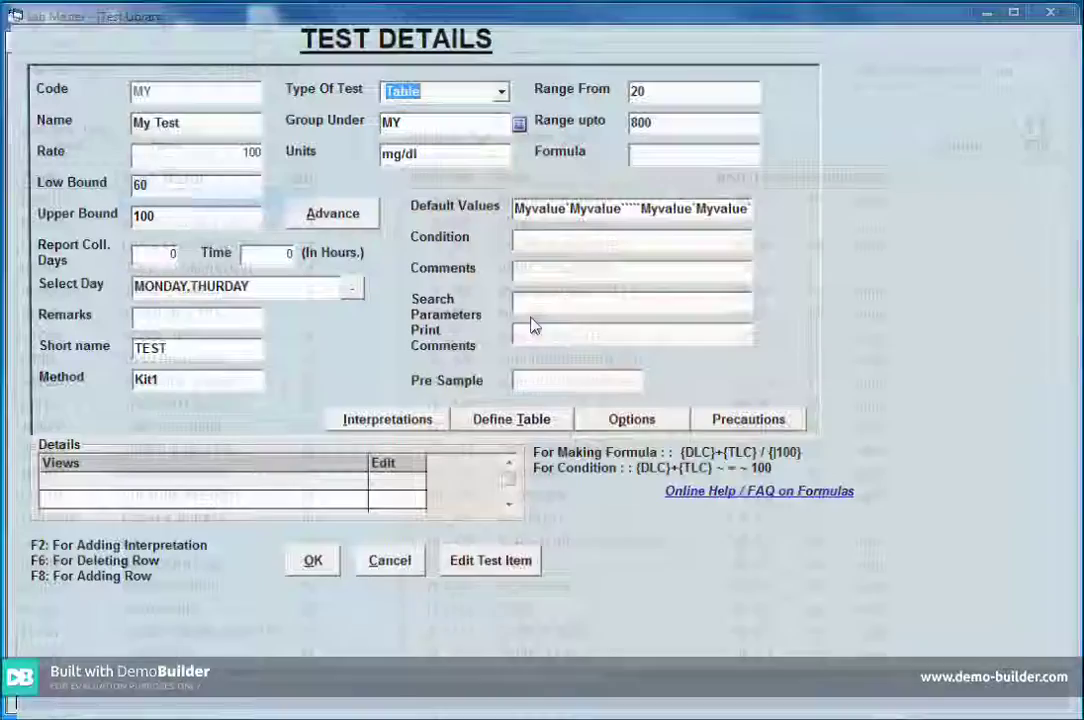
pyautogui.click(499, 92)
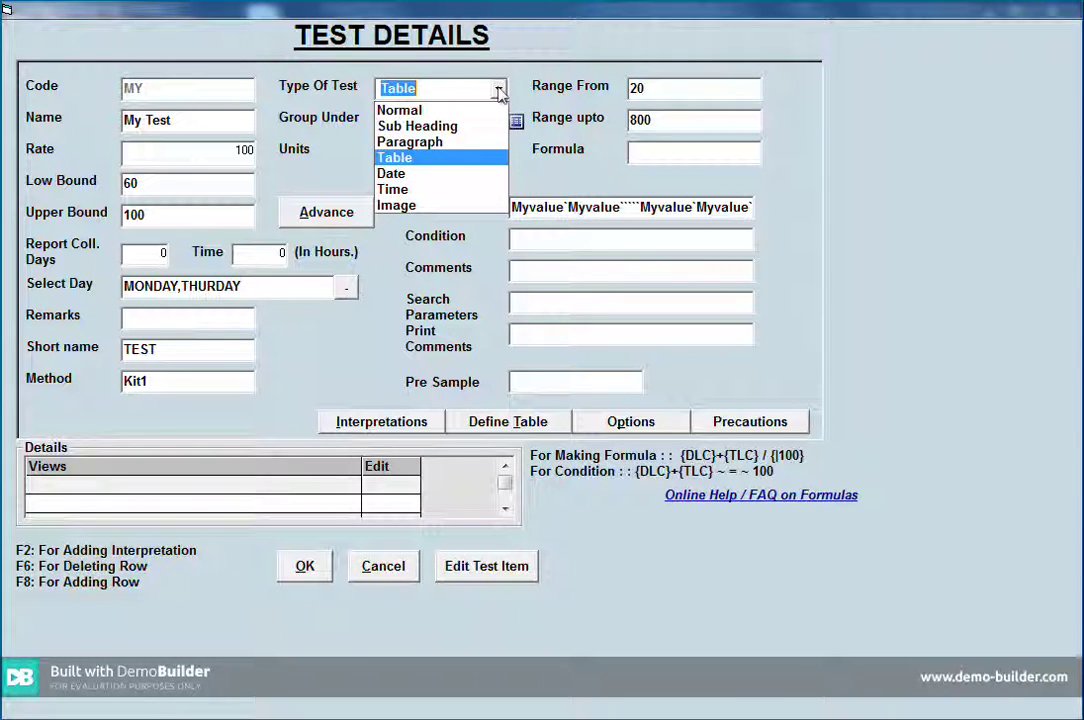
pyautogui.click(457, 180)
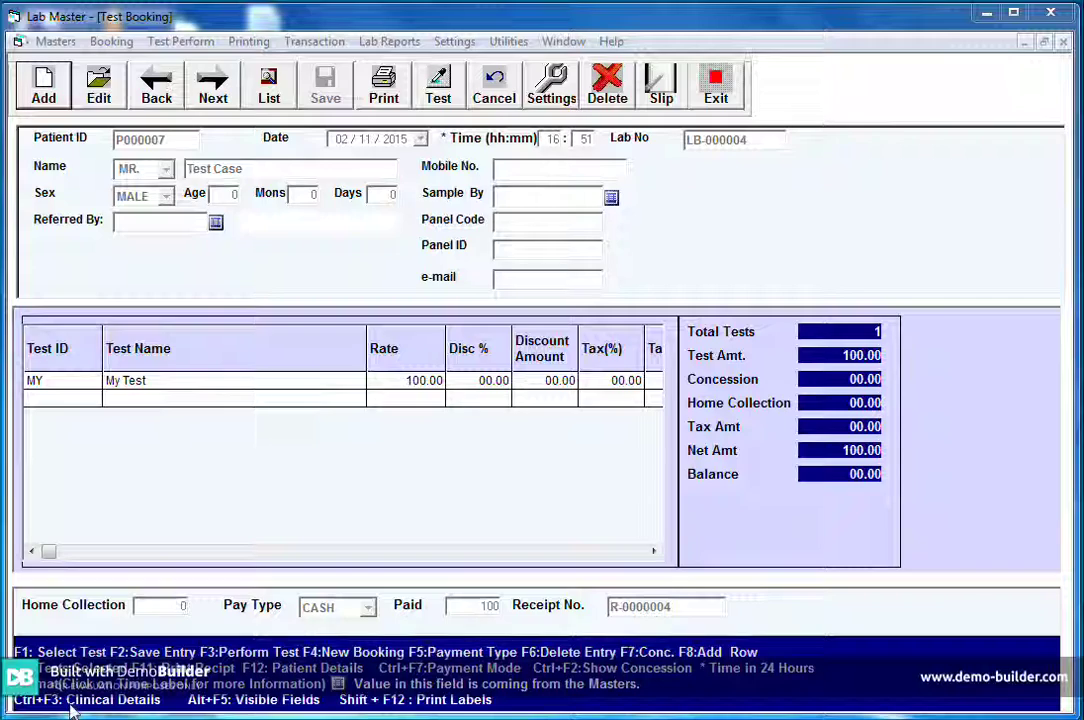
# - Check My Test's date result and its calendar in the sample booking's test performing form, and exit the form
pyautogui.click(438, 86)
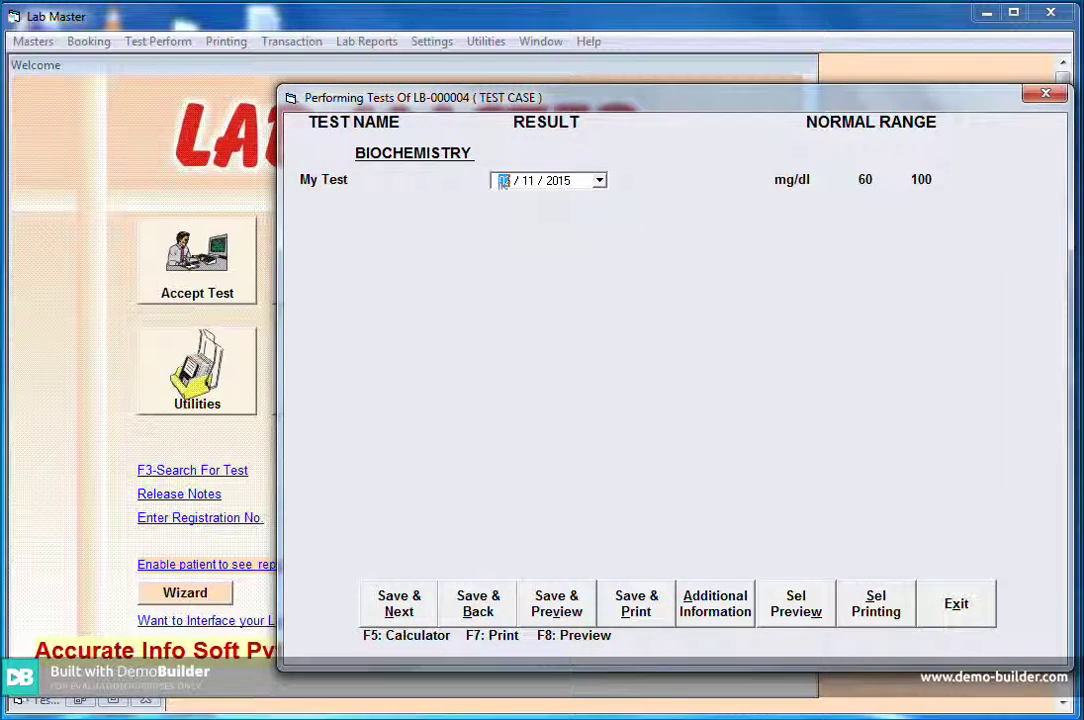
pyautogui.click(599, 182)
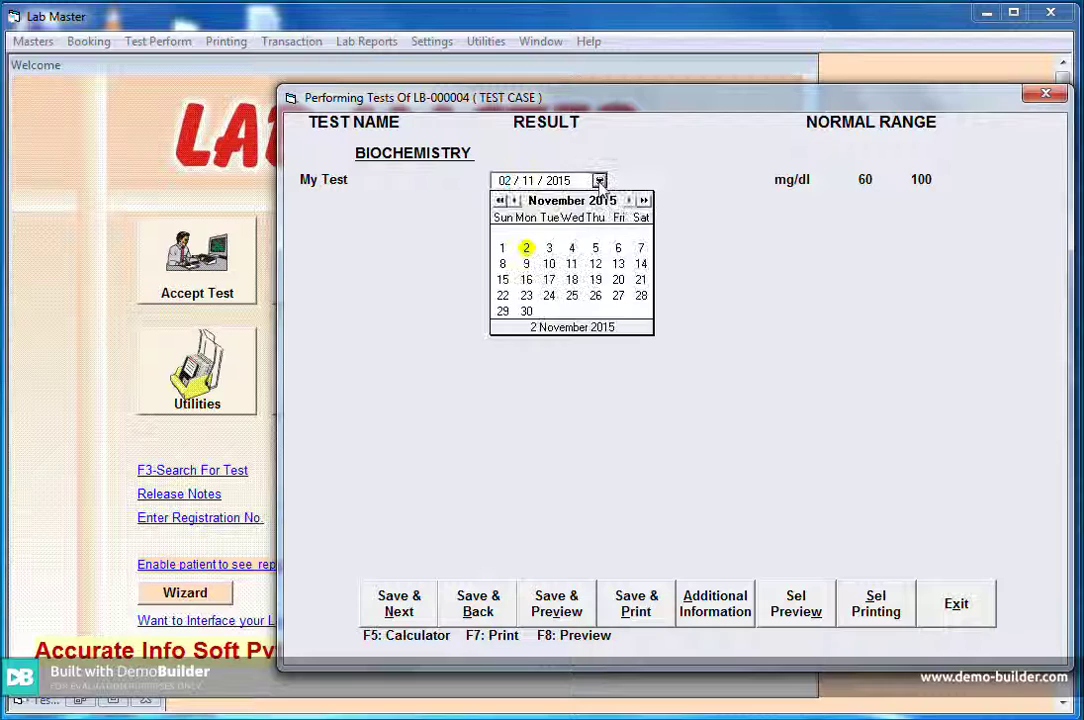
pyautogui.click(599, 182)
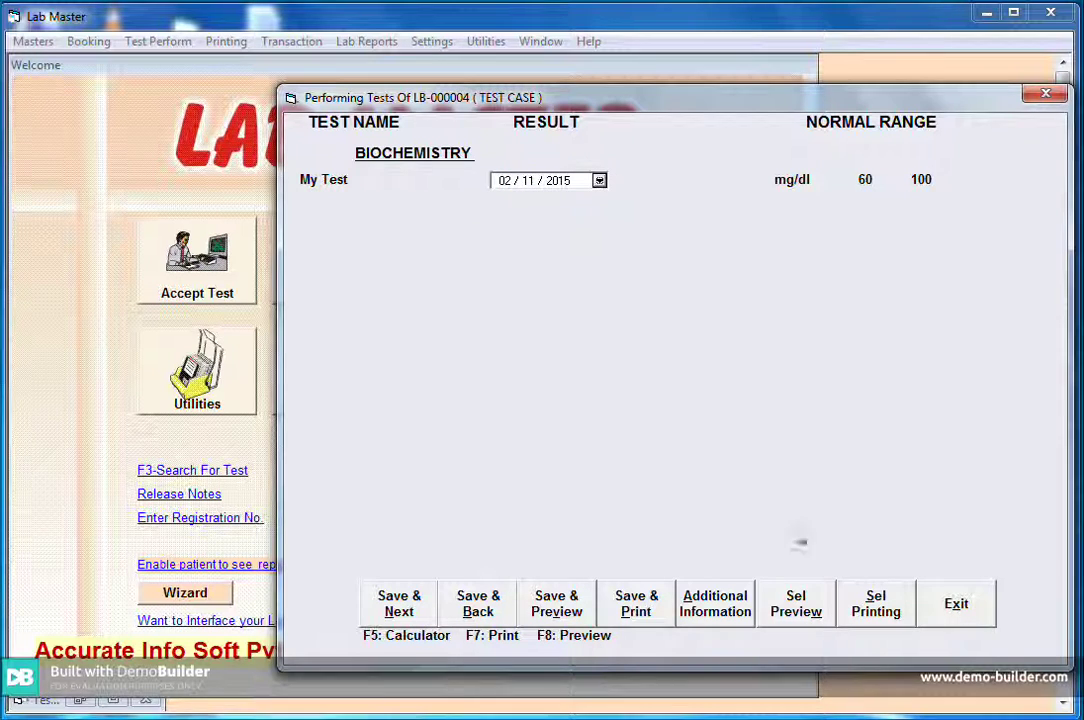
pyautogui.click(950, 617)
# - Return to My Test's details, set its type of test to Image, and save the details
pyautogui.click(72, 702)
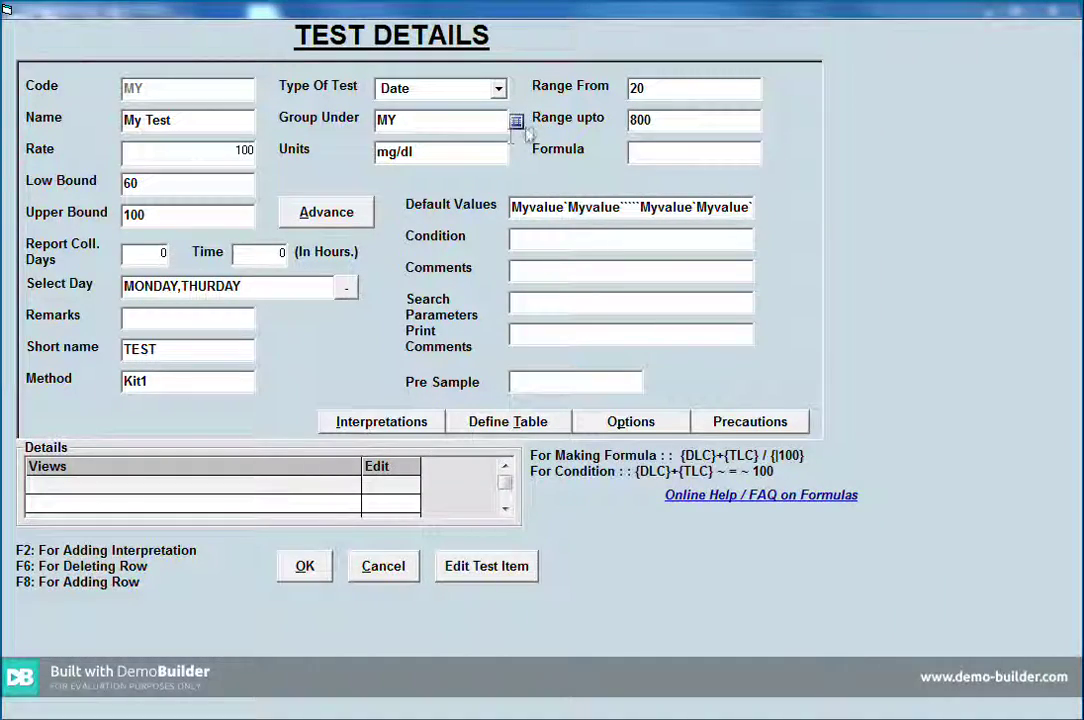
pyautogui.click(499, 90)
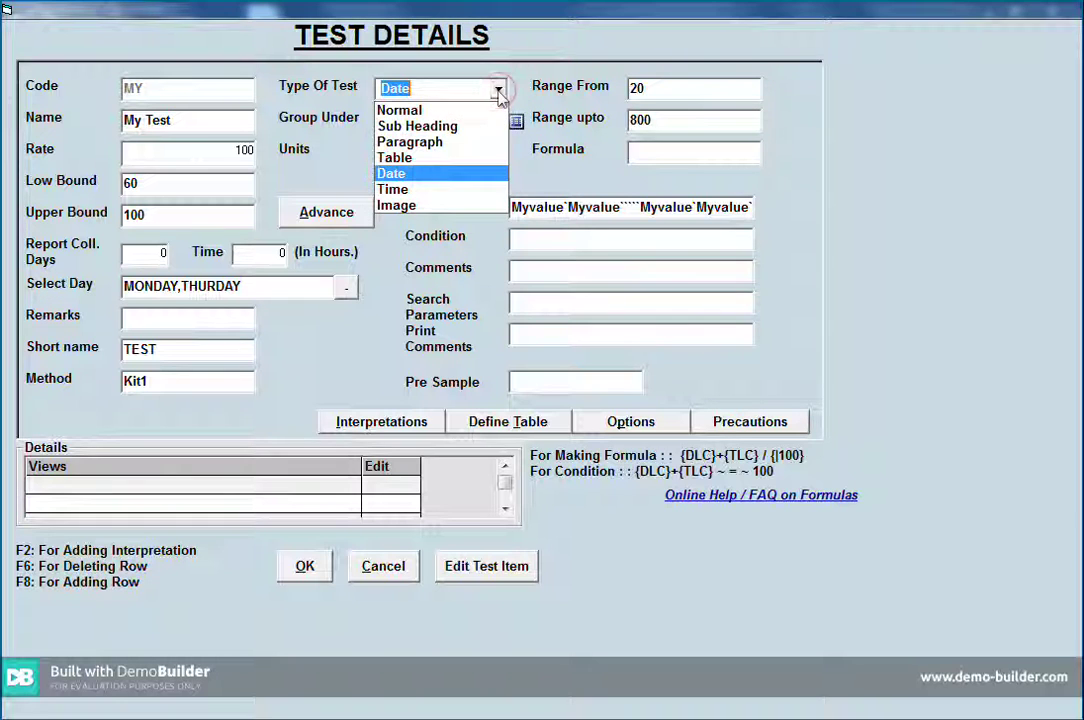
pyautogui.click(438, 205)
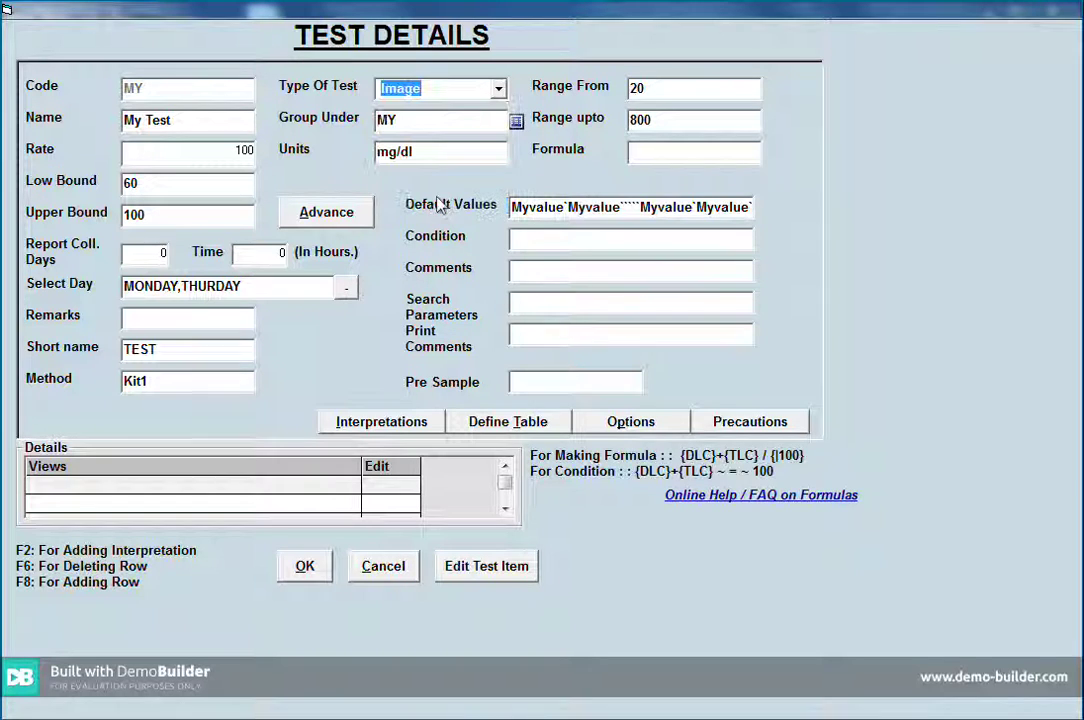
pyautogui.click(307, 567)
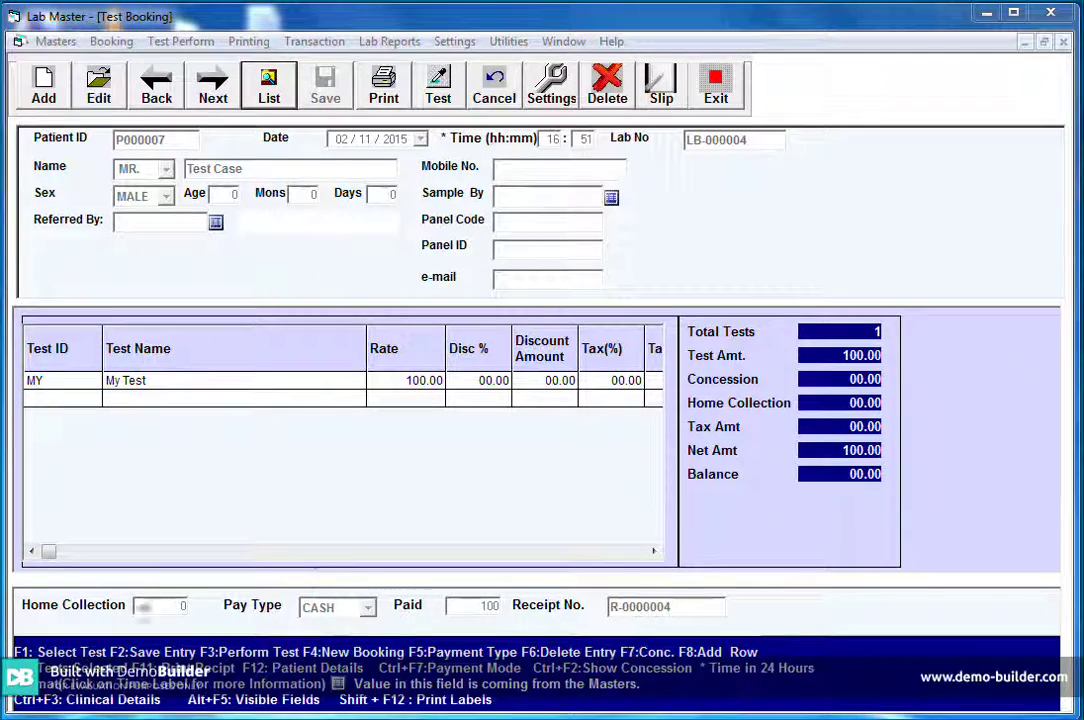
# - Choose the Desert sample picture as My Test's image result in the sample booking, and exit the test performing form
pyautogui.click(436, 94)
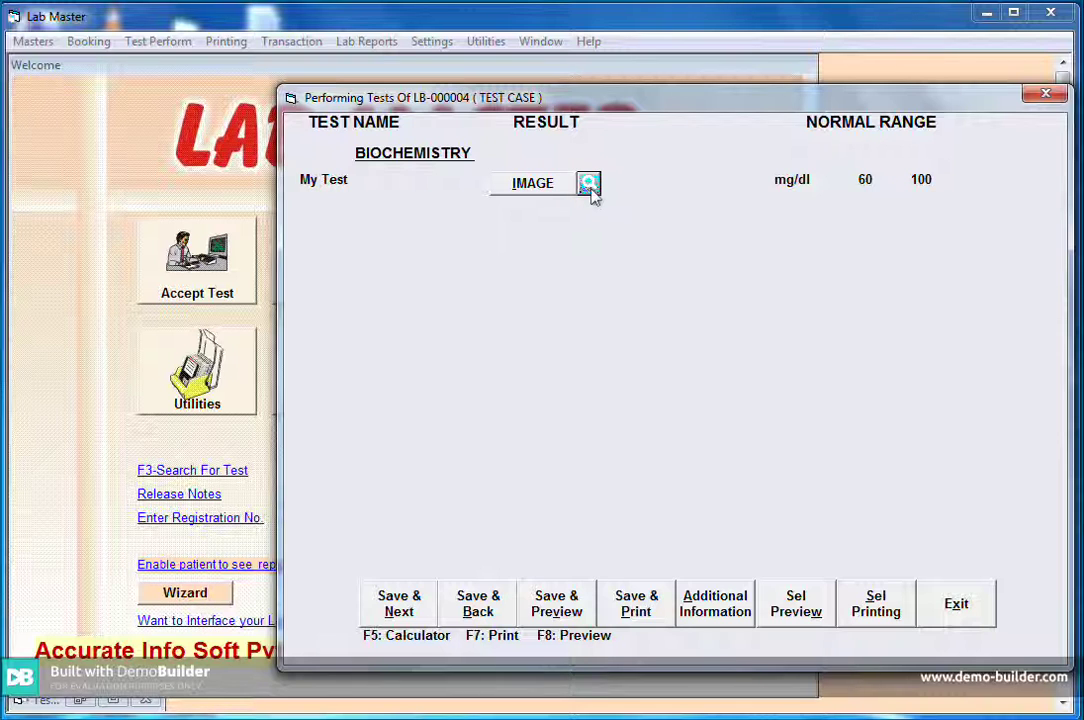
pyautogui.click(550, 194)
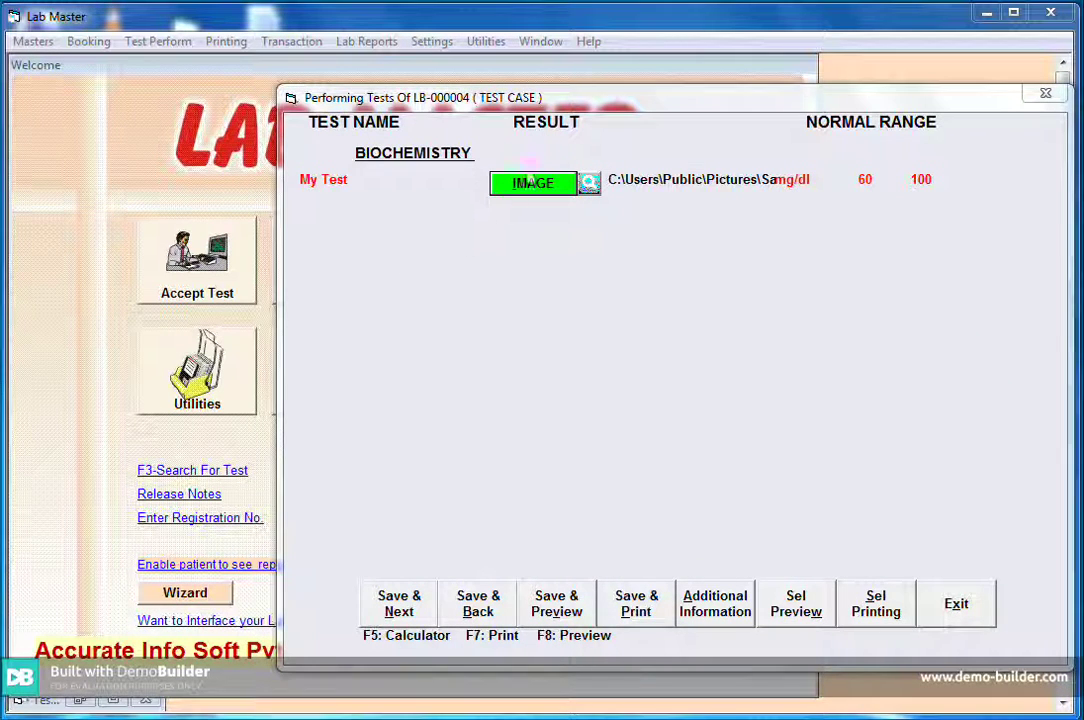
pyautogui.click(536, 186)
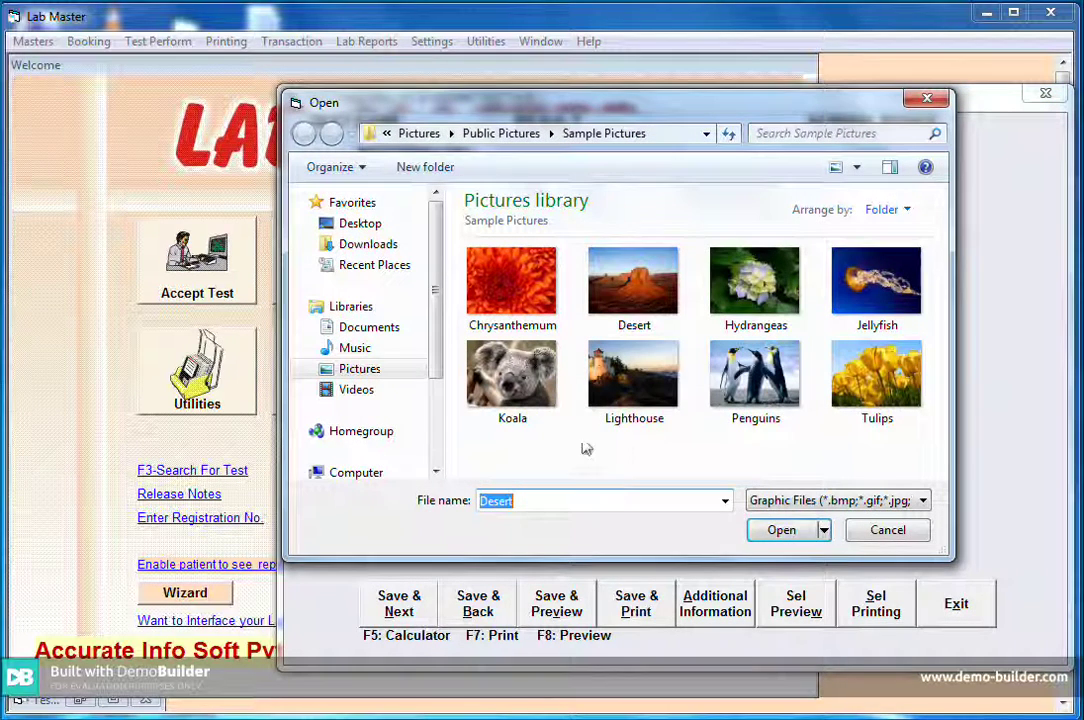
pyautogui.click(658, 330)
pyautogui.doubleClick(658, 330)
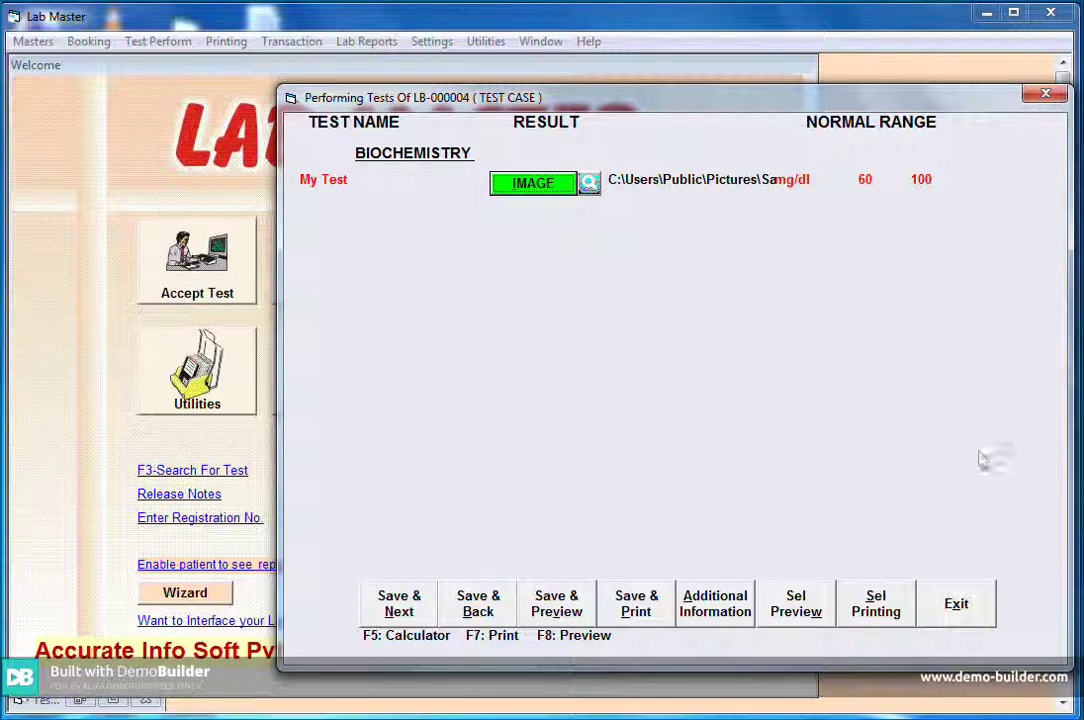
pyautogui.click(958, 603)
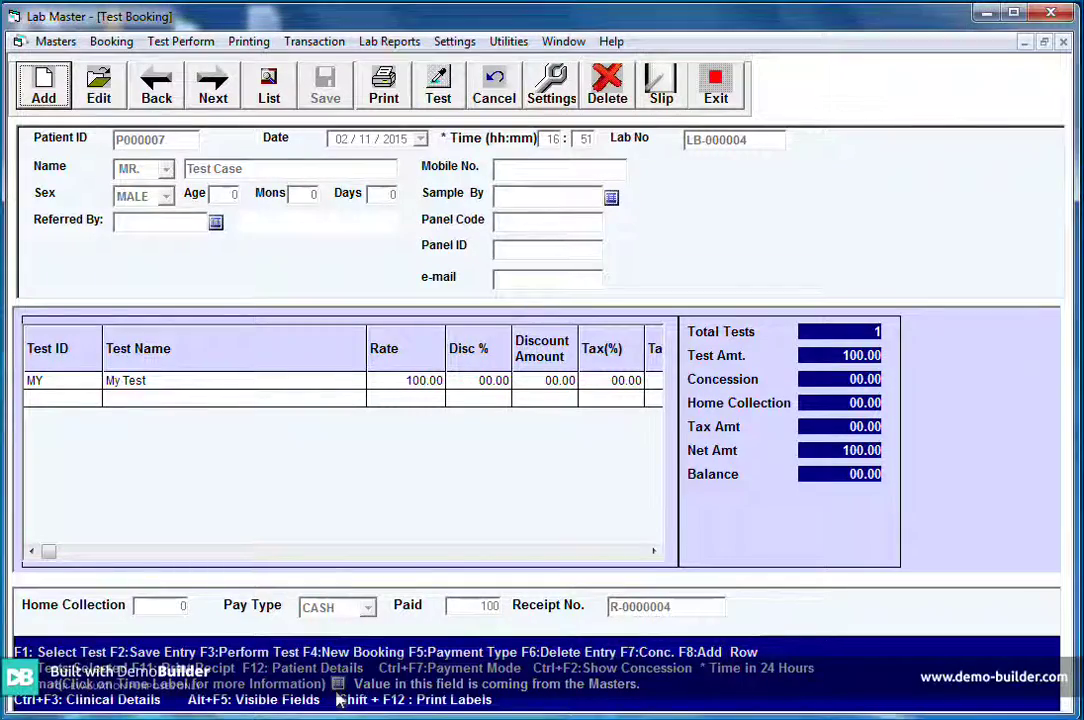
# - Return to the test library and select S.BILIRUBIN (INDIRECT) in the Biochemistry tests
pyautogui.press('F1')
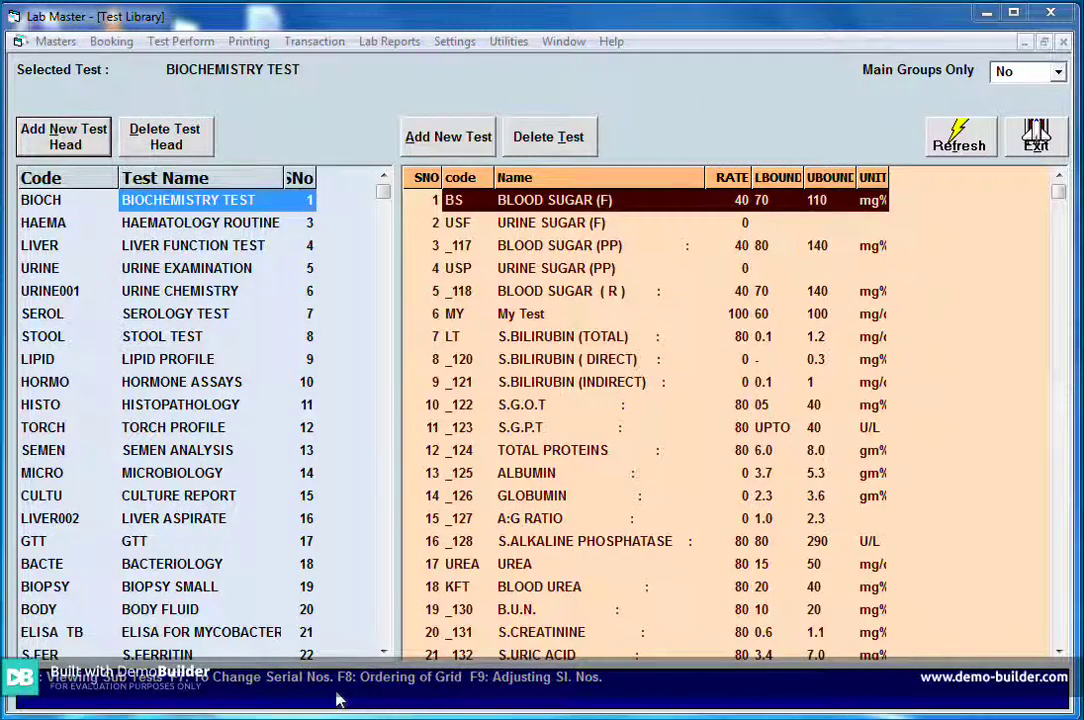
pyautogui.click(556, 386)
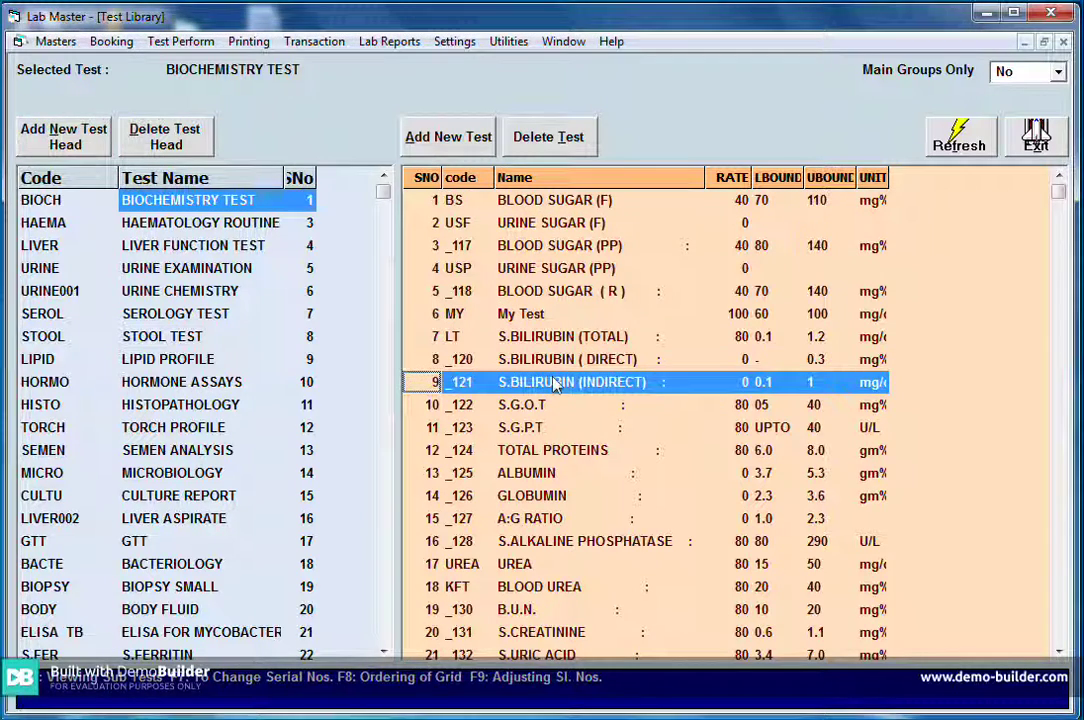
# - Check the formula in the S.BILIRUBIN (INDIRECT) test details against the S.BILIRUBIN total and direct test codes in the library
pyautogui.doubleClick(556, 386)
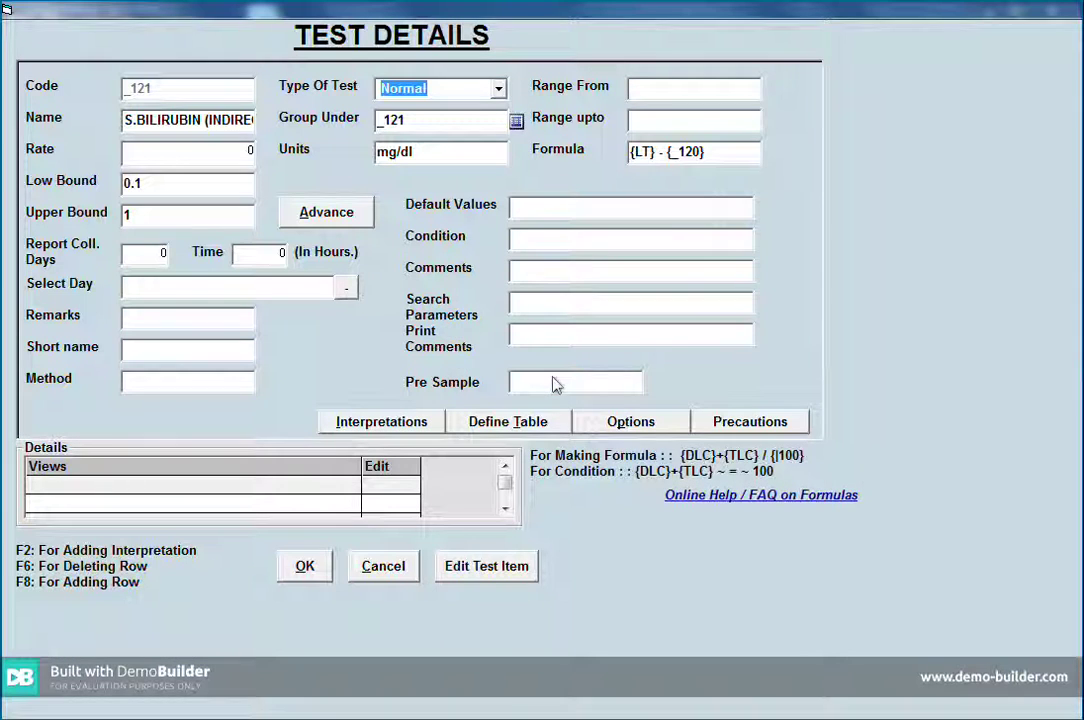
pyautogui.click(714, 151)
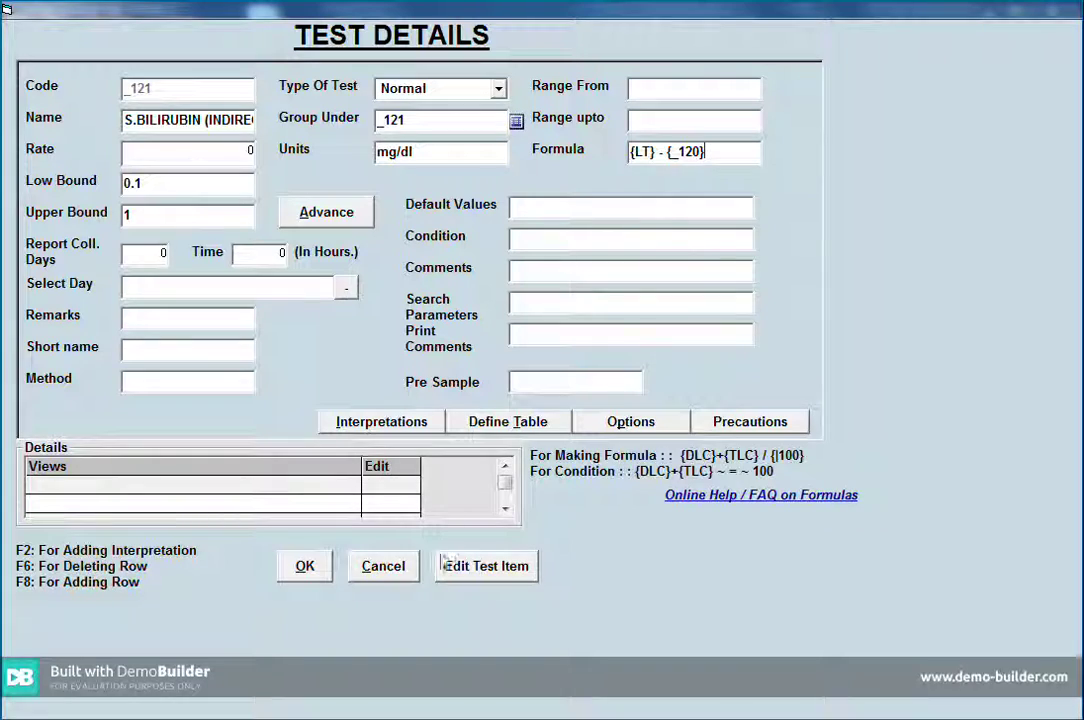
pyautogui.click(395, 568)
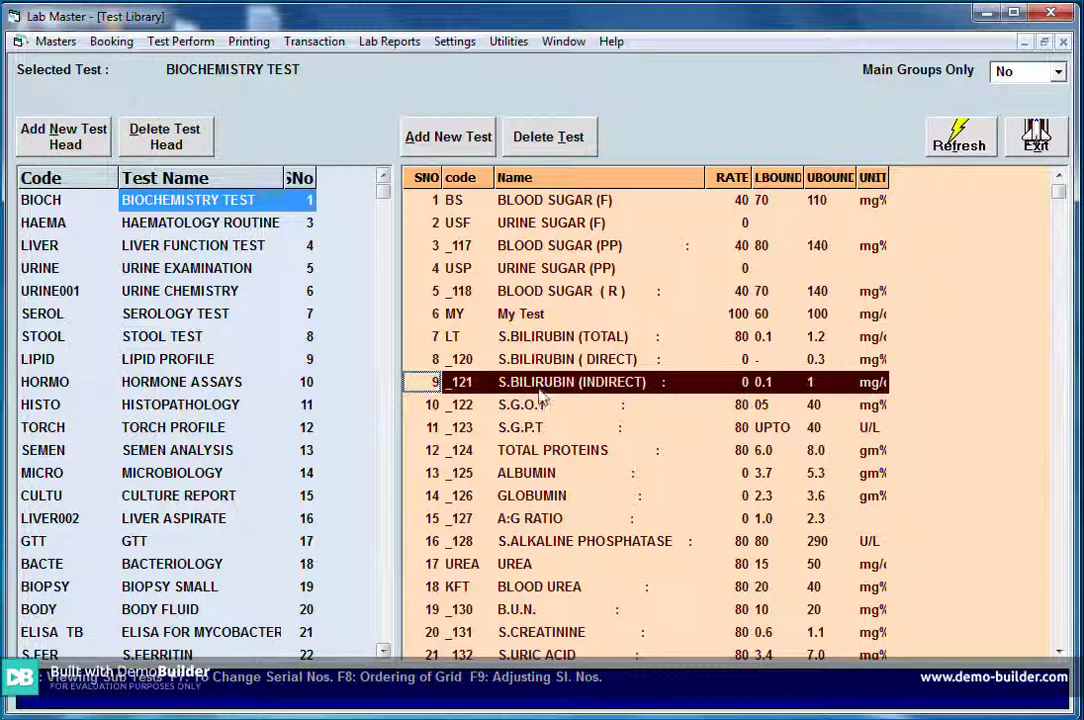
pyautogui.click(537, 337)
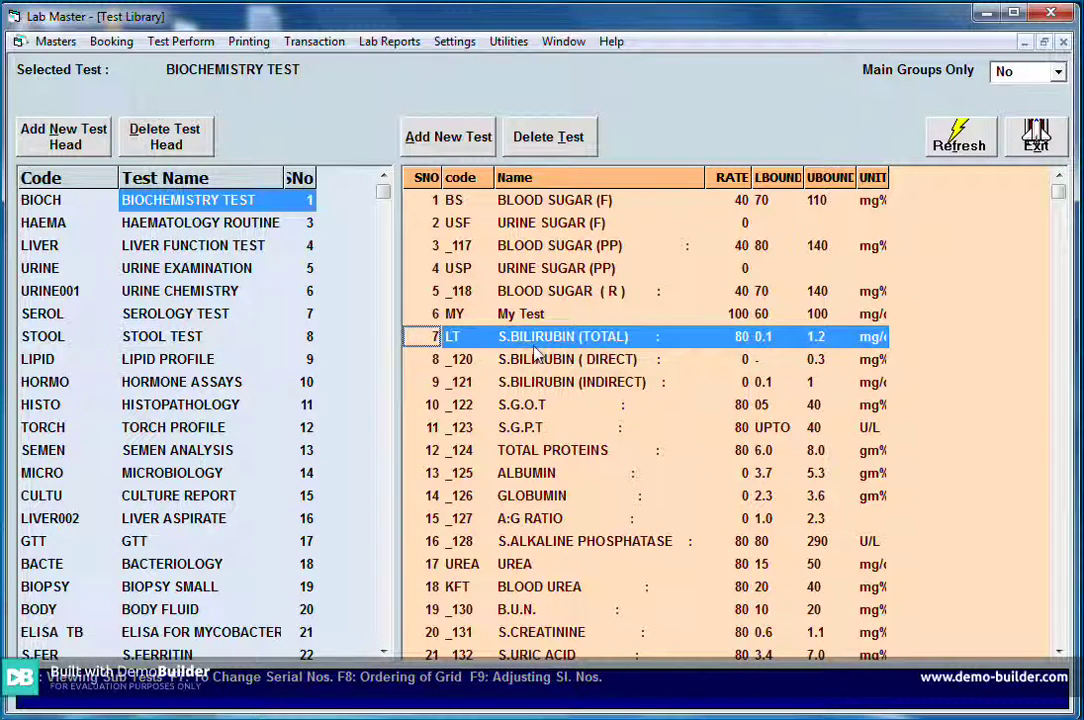
pyautogui.click(533, 362)
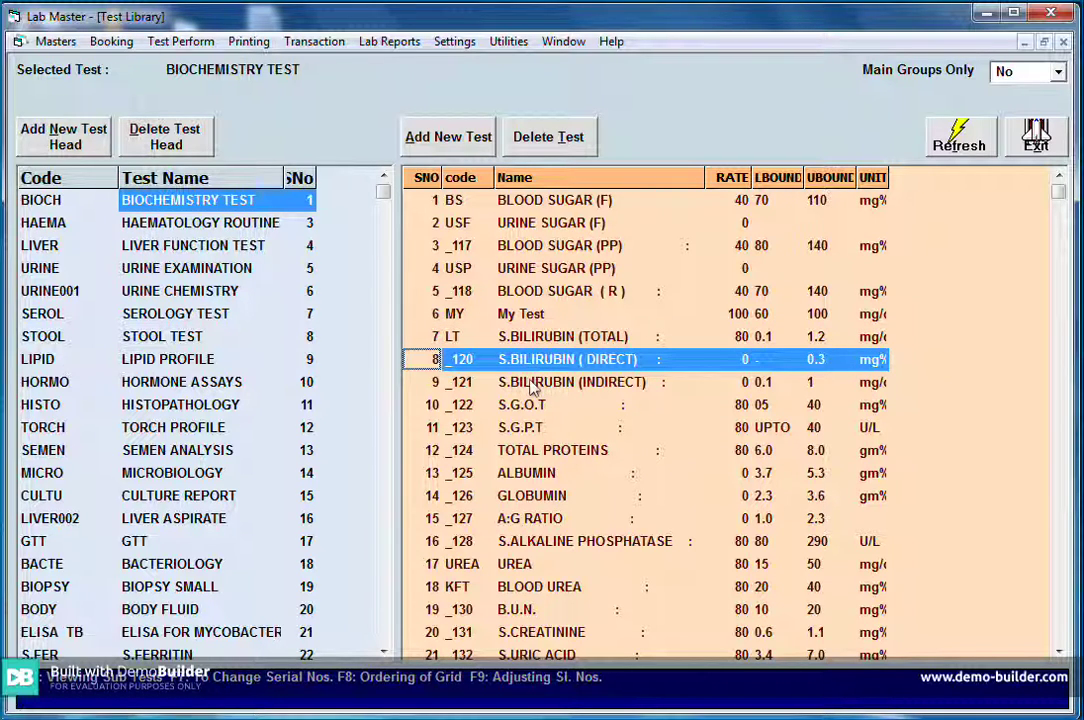
pyautogui.click(531, 385)
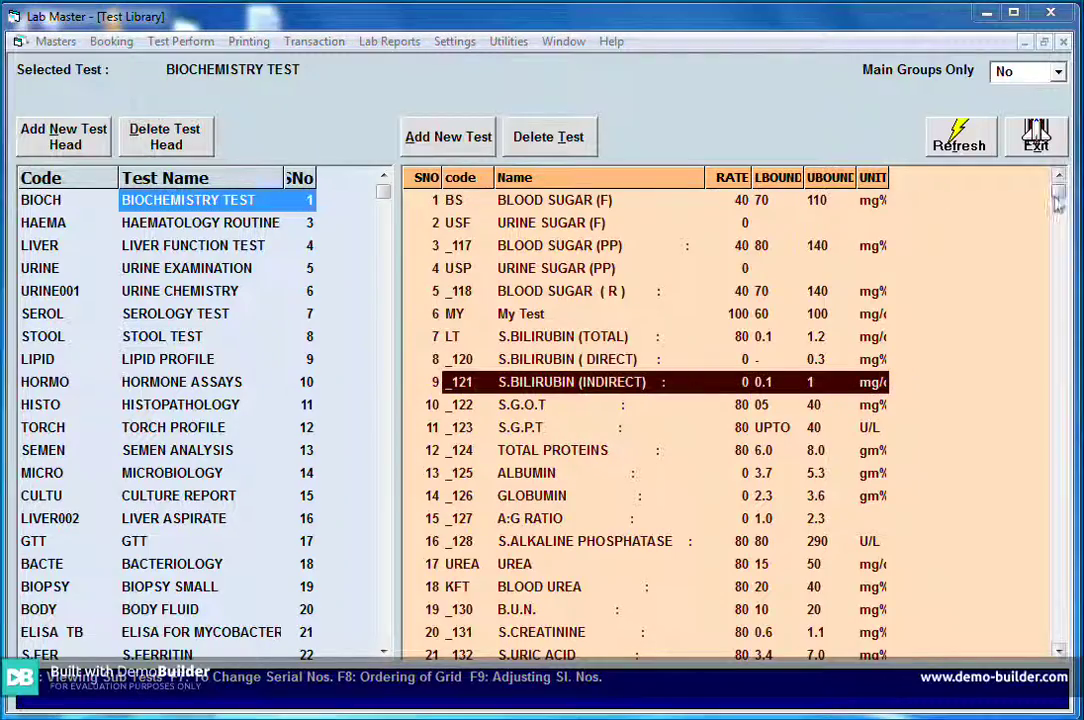
# - Book the S.BILIRUBIN total, direct and indirect tests for a new patient, and enter results of 2.5 for total and 0.9 for direct
pyautogui.click(1036, 141)
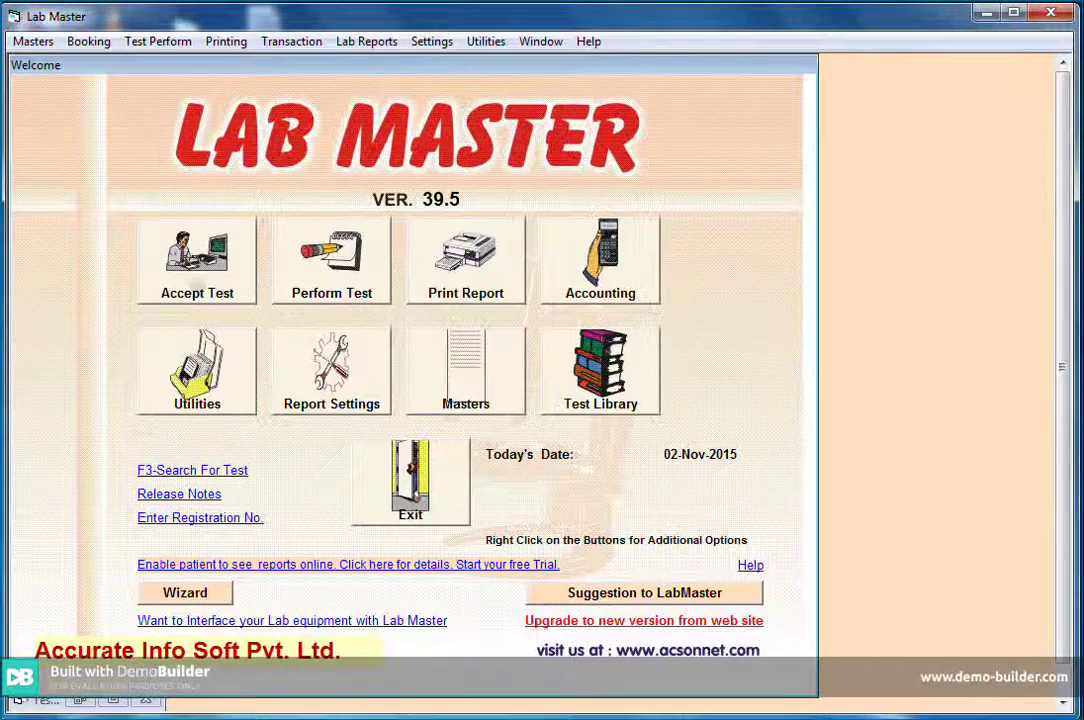
pyautogui.click(197, 285)
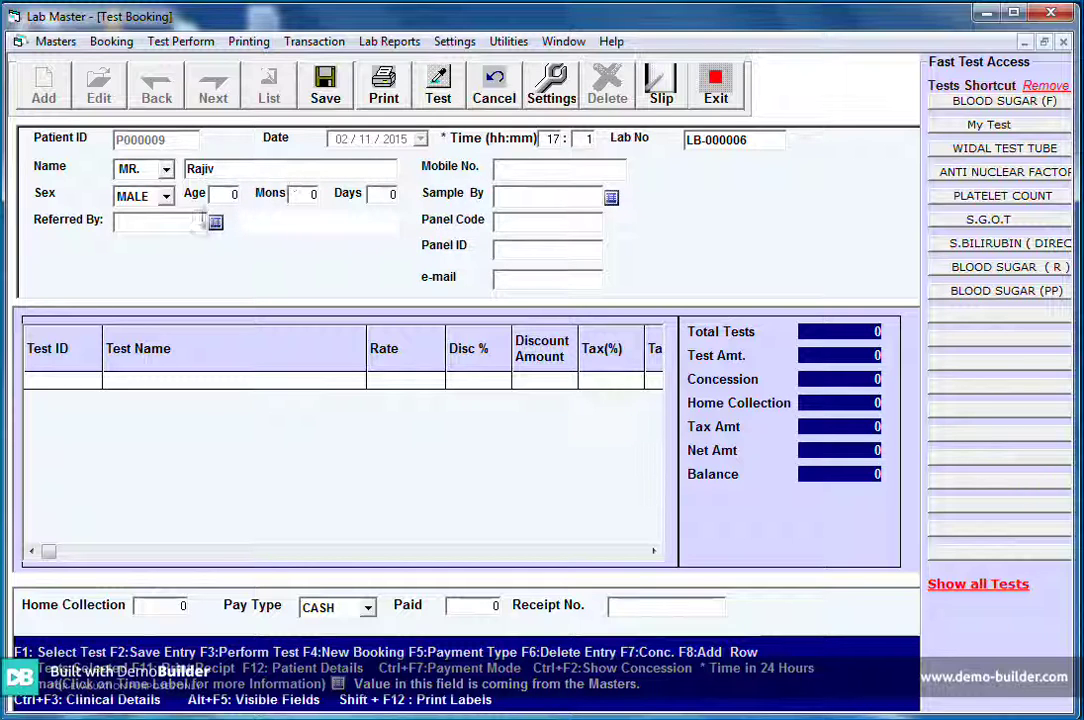
pyautogui.click(82, 387)
pyautogui.write('ss')
pyautogui.press('Return')
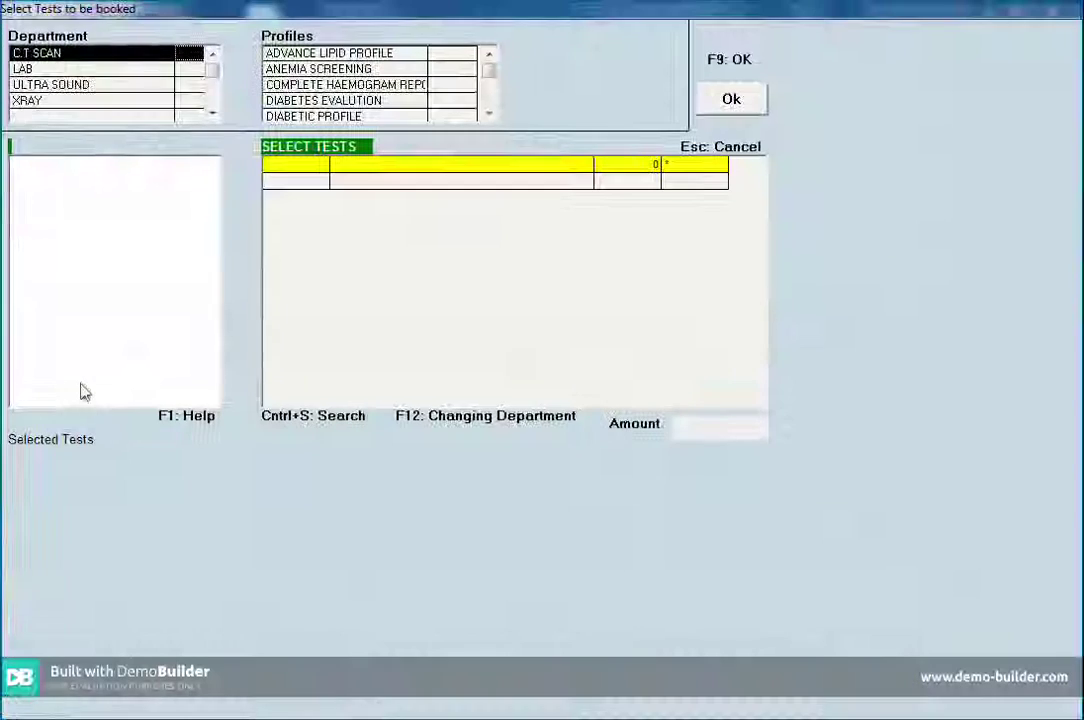
pyautogui.click(40, 69)
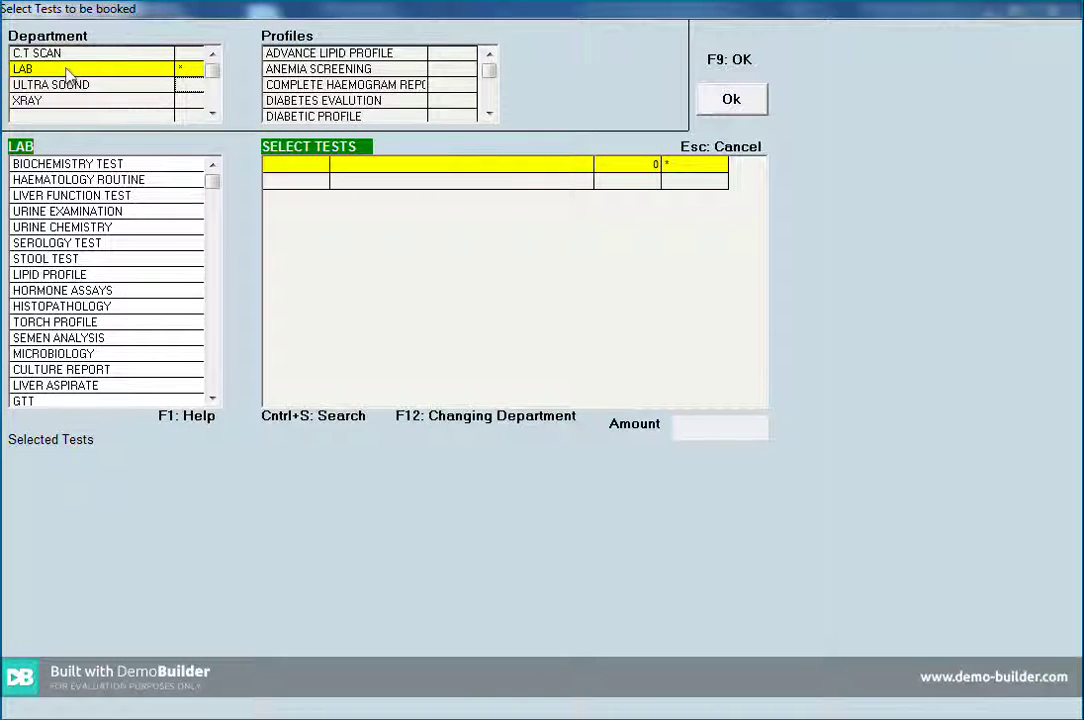
pyautogui.click(66, 165)
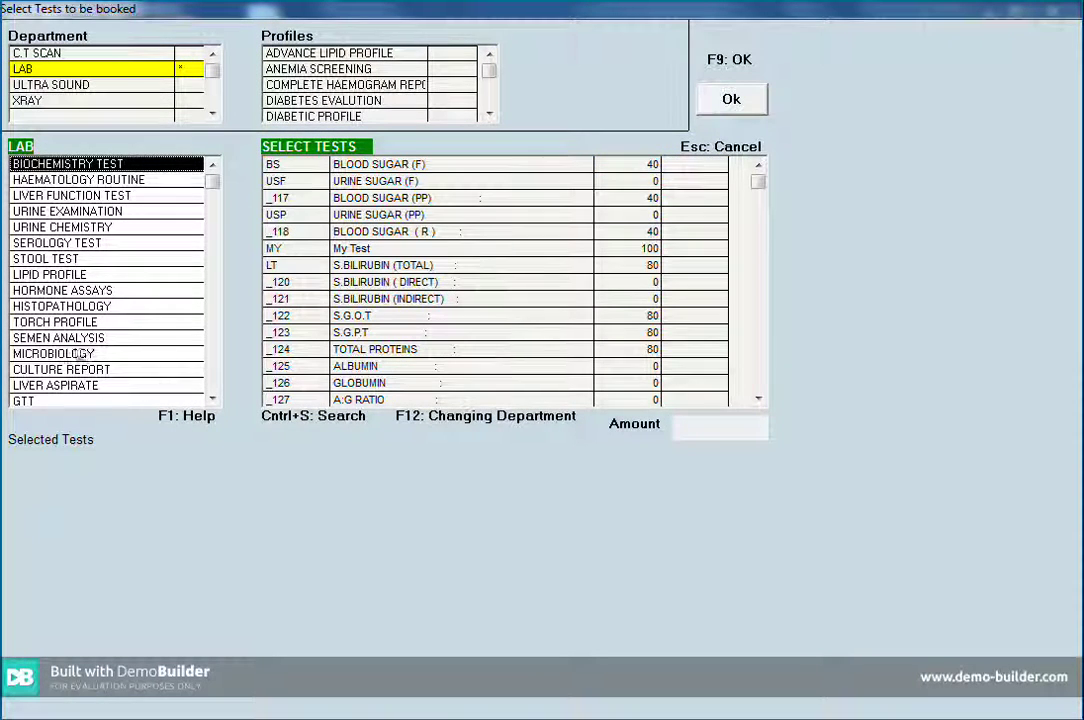
pyautogui.click(443, 266)
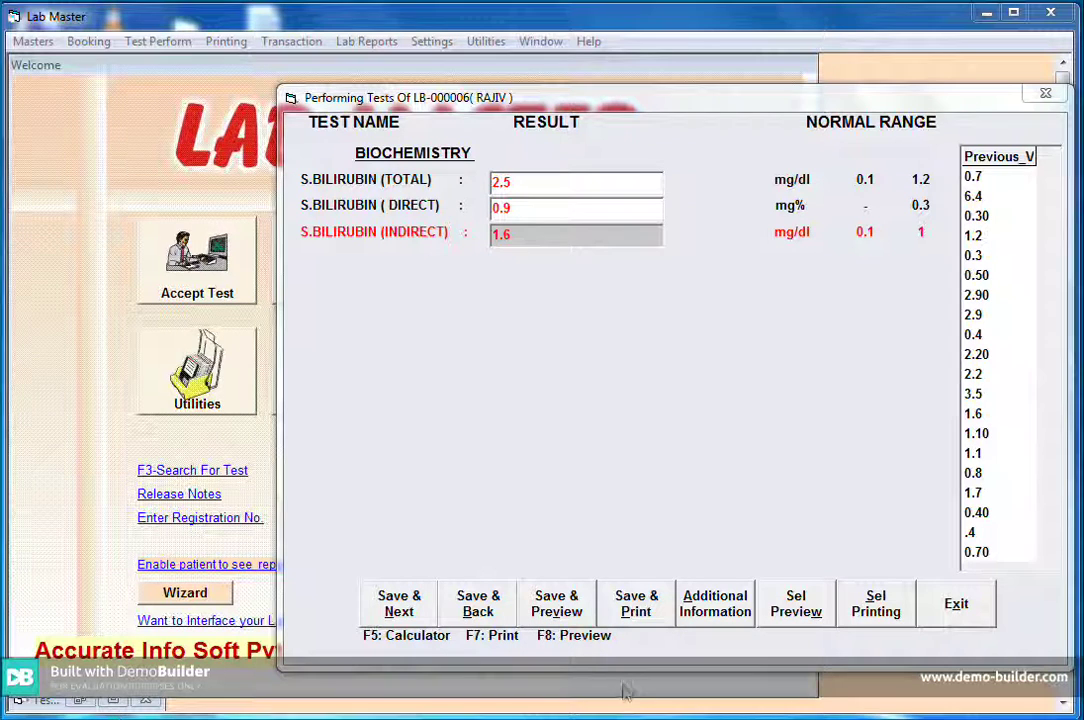
# - Exit the test performing form and the booking, reopen the LAB department's test library, and view My Test's details
pyautogui.click(953, 604)
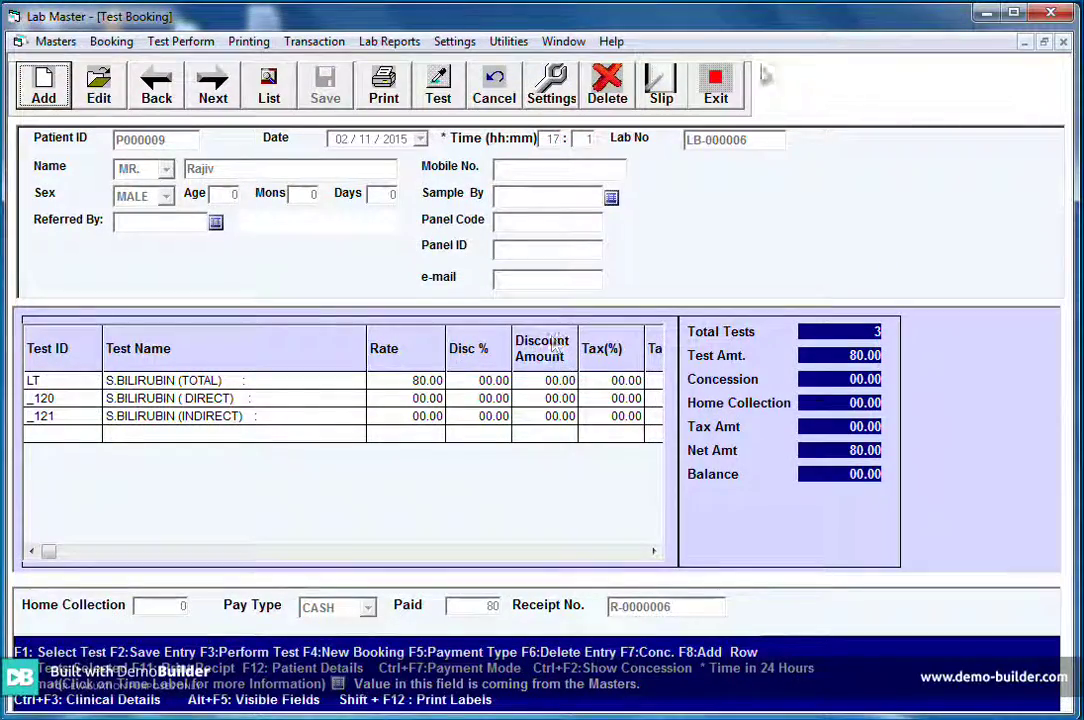
pyautogui.click(716, 87)
pyautogui.click(640, 385)
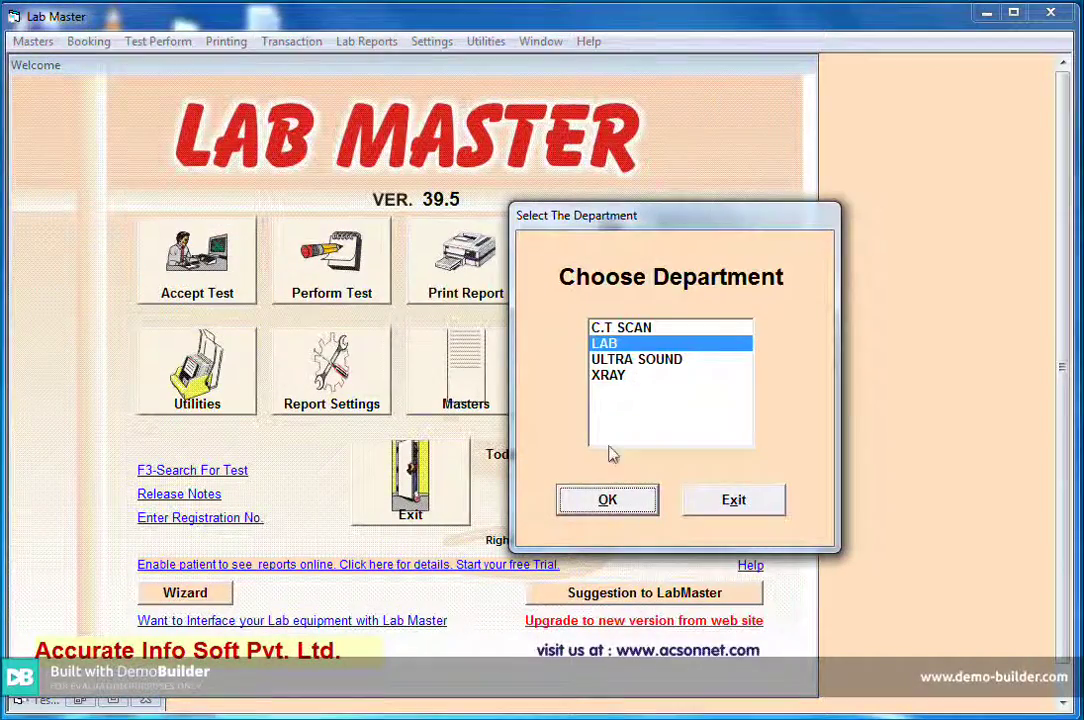
pyautogui.click(572, 500)
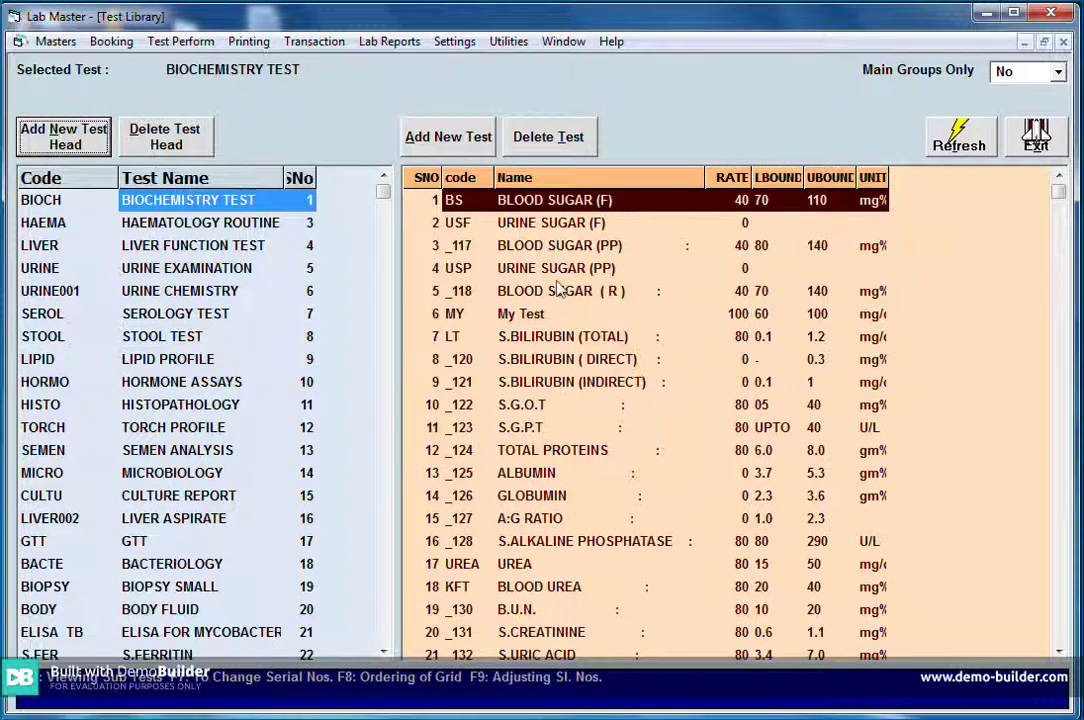
pyautogui.doubleClick(536, 316)
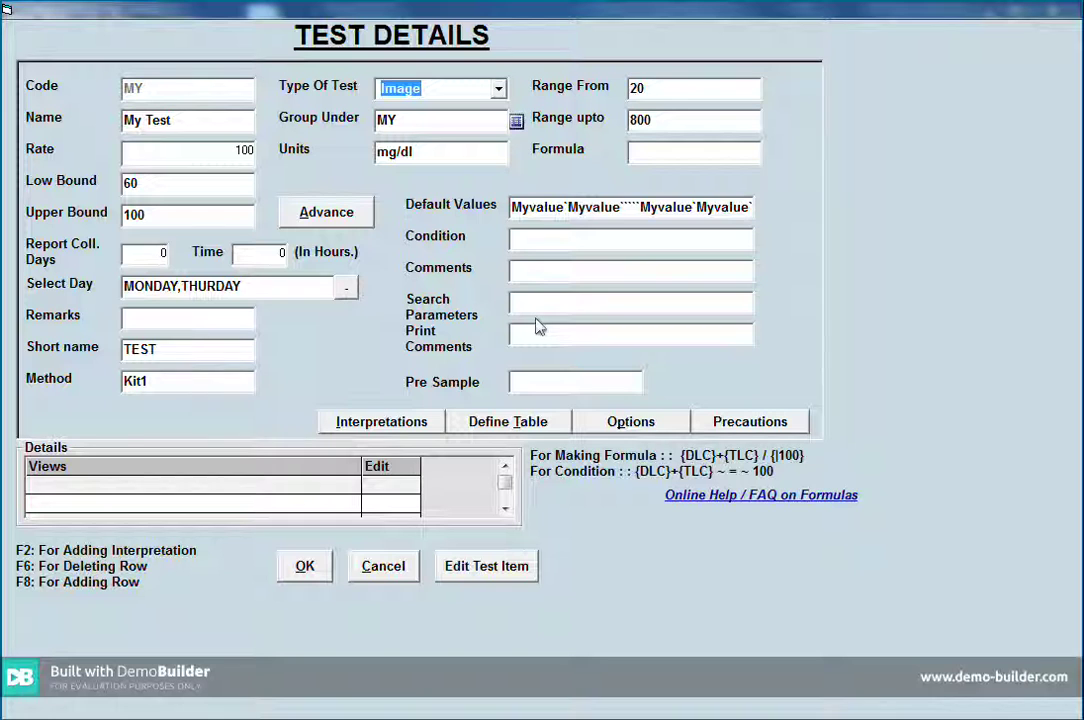
pyautogui.click(378, 580)
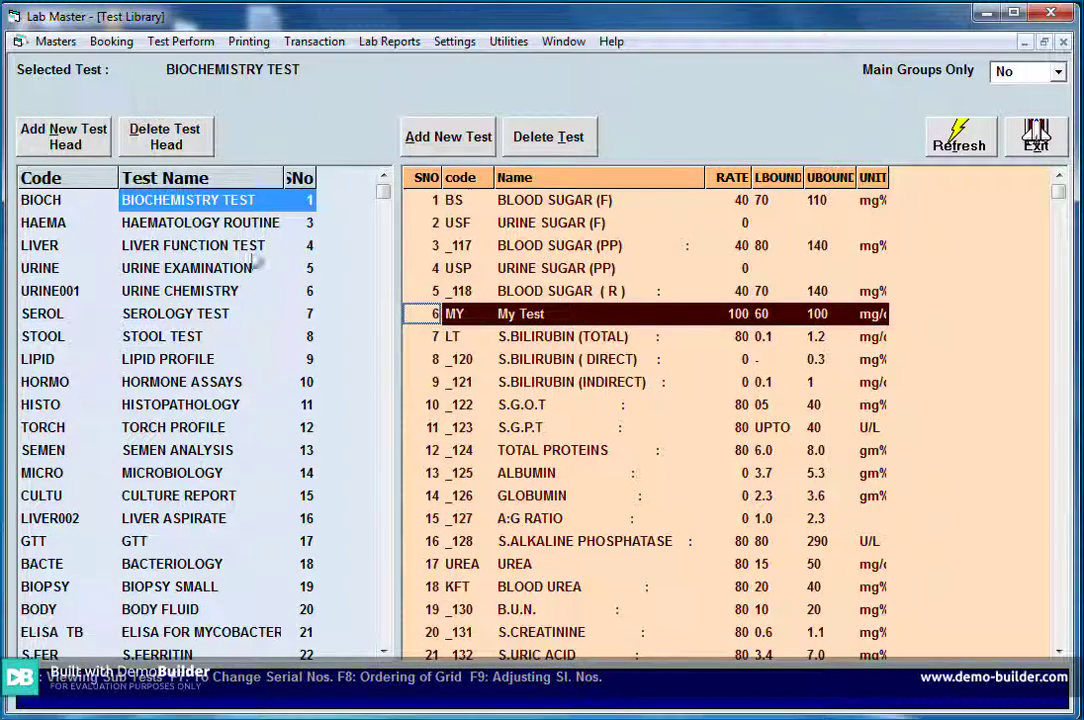
# - List the tests under the HAEMATOLOGY ROUTINE head, and look at D.L.C and its sub-test POLYMORPH
pyautogui.click(250, 224)
pyautogui.doubleClick(250, 224)
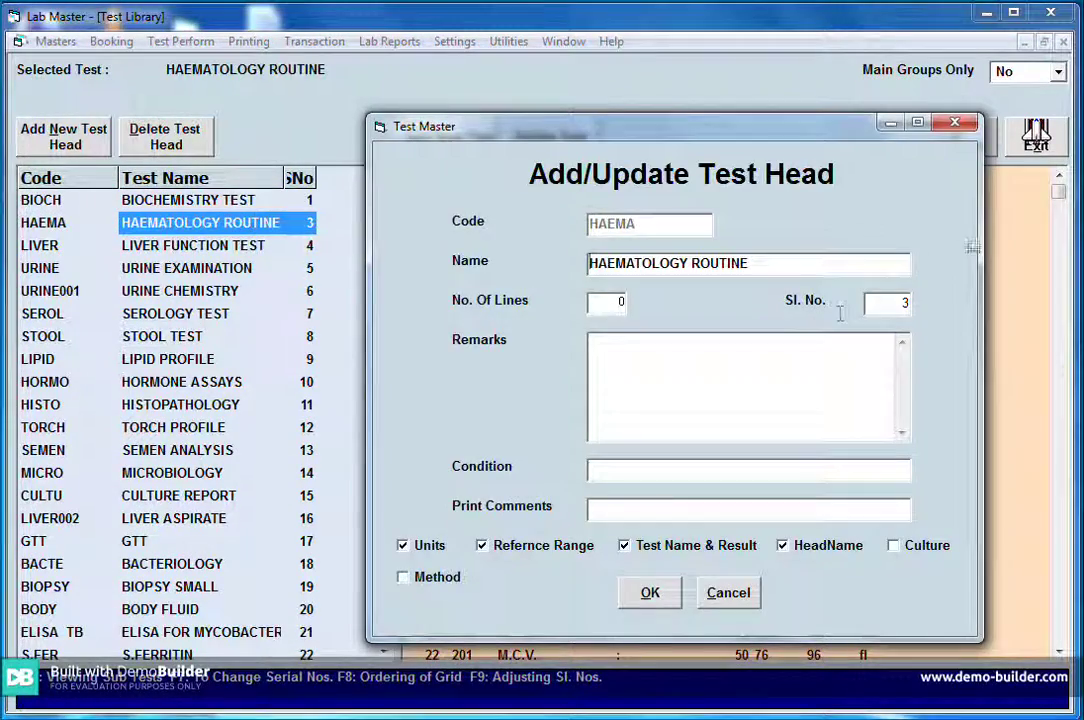
pyautogui.click(957, 126)
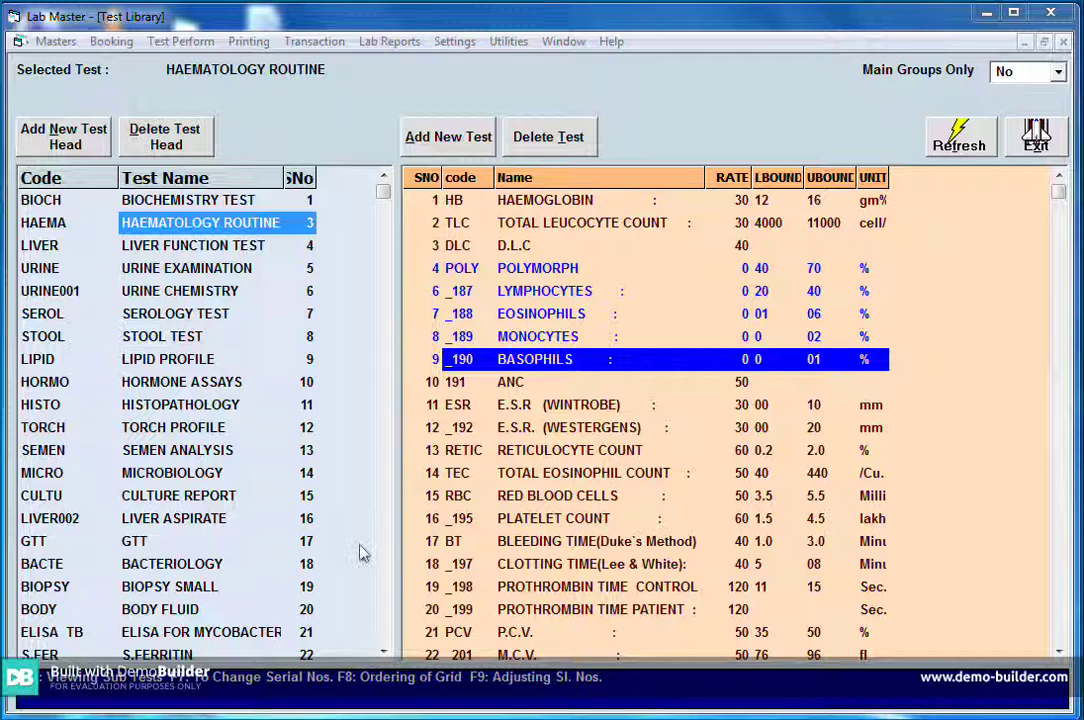
pyautogui.click(543, 272)
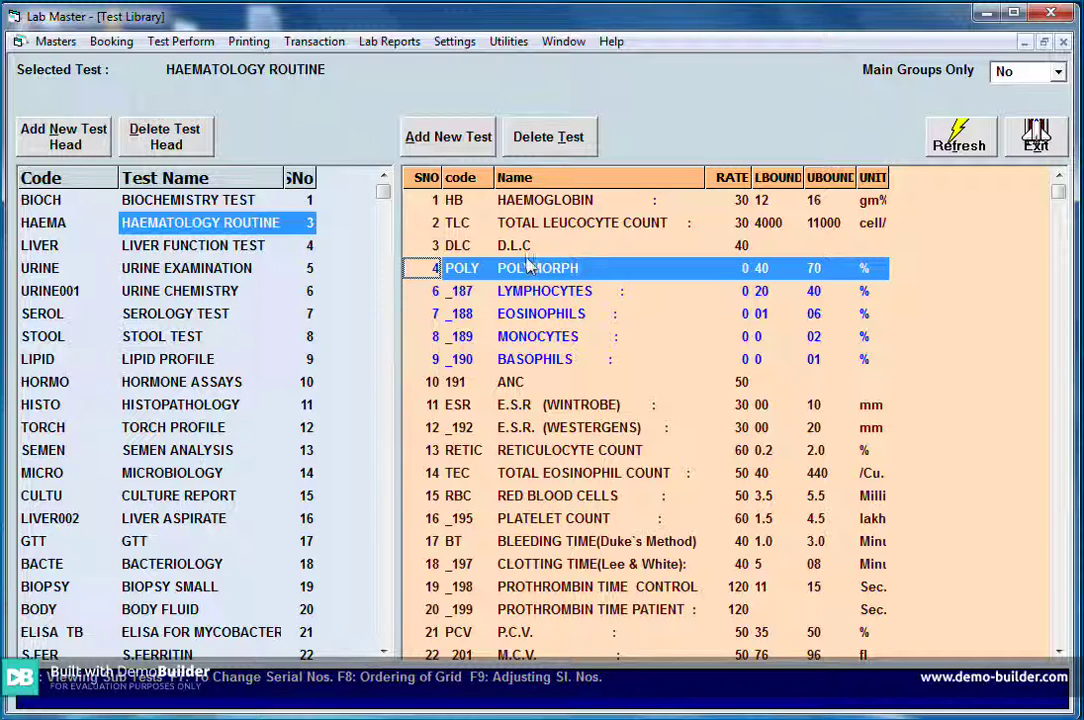
pyautogui.click(533, 247)
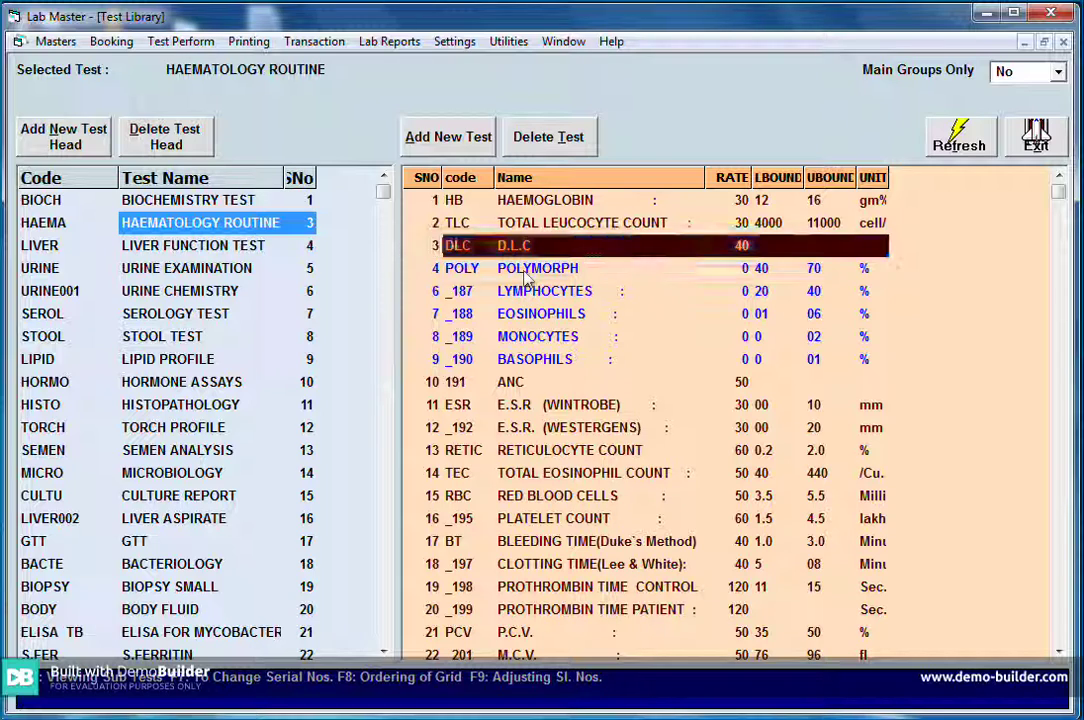
# - Check the Group Under entries in the details of POLYMORPH, HAEMOGLOBIN and EOSINOPHILS, leaving each without saving
pyautogui.doubleClick(524, 274)
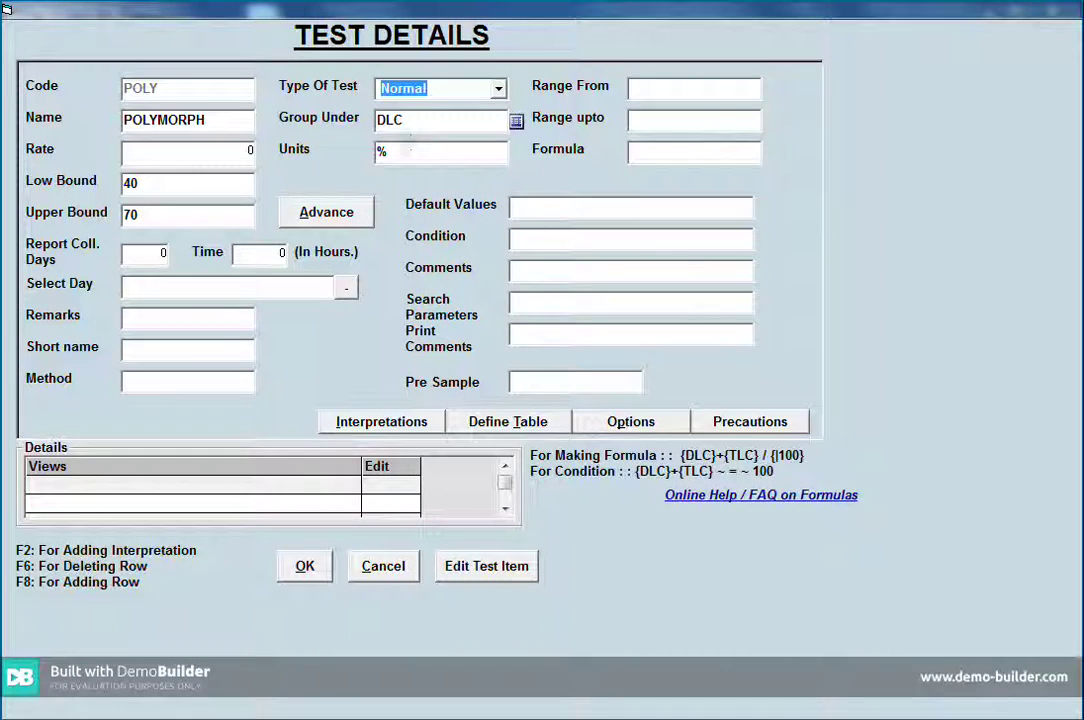
pyautogui.click(401, 120)
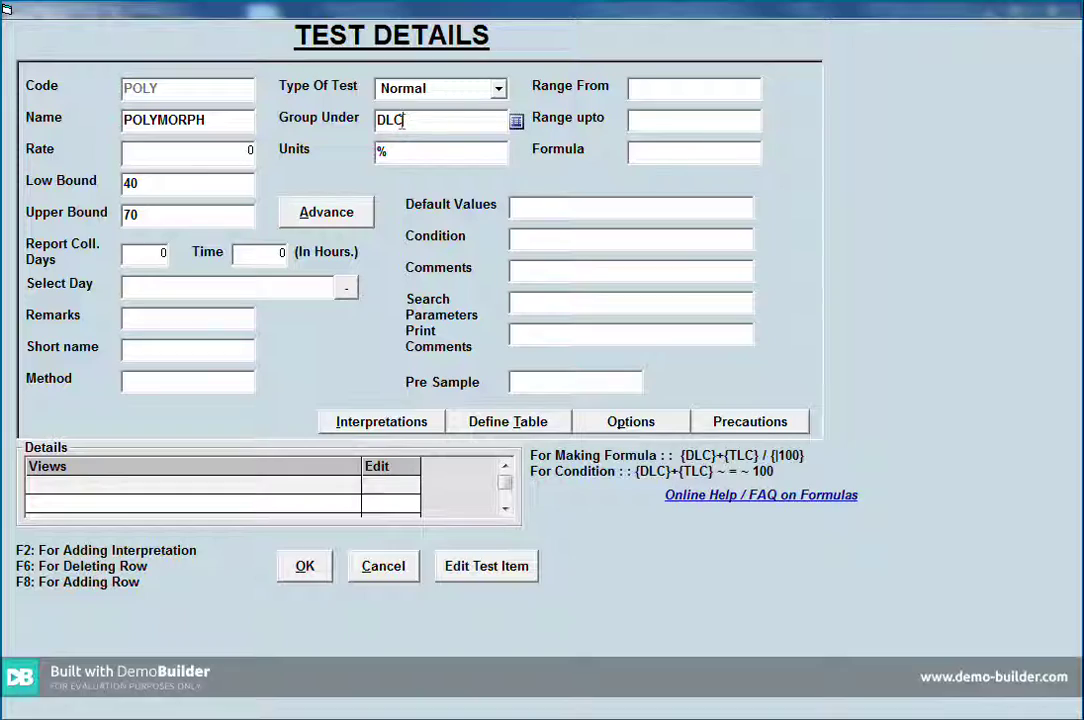
pyautogui.click(383, 566)
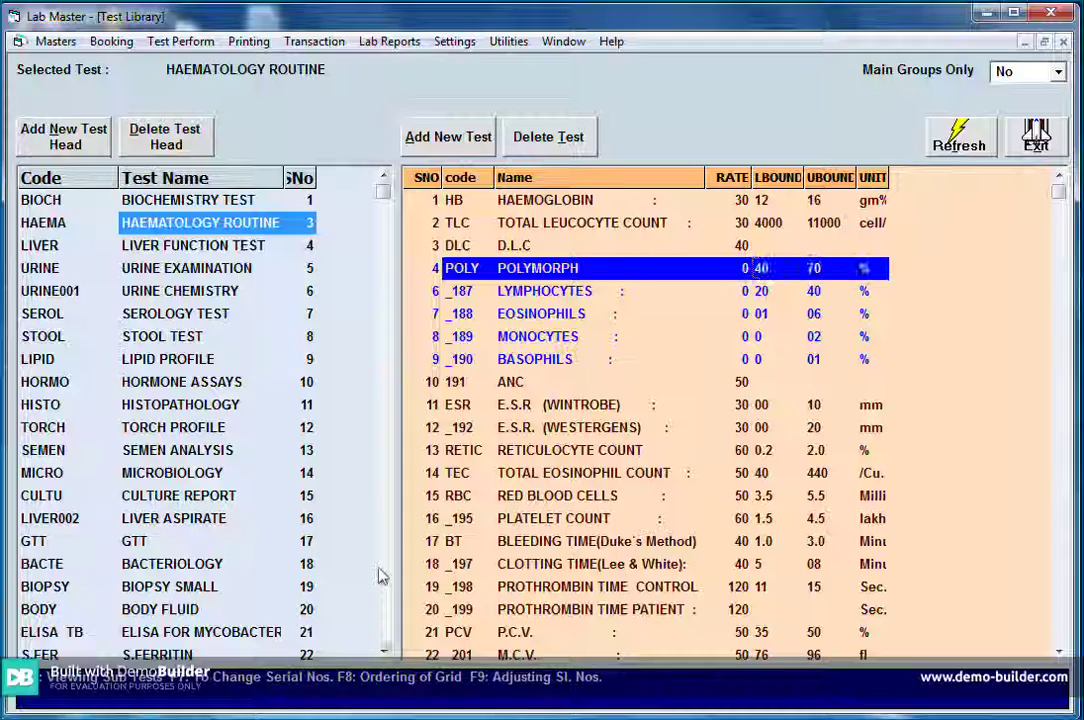
pyautogui.doubleClick(559, 200)
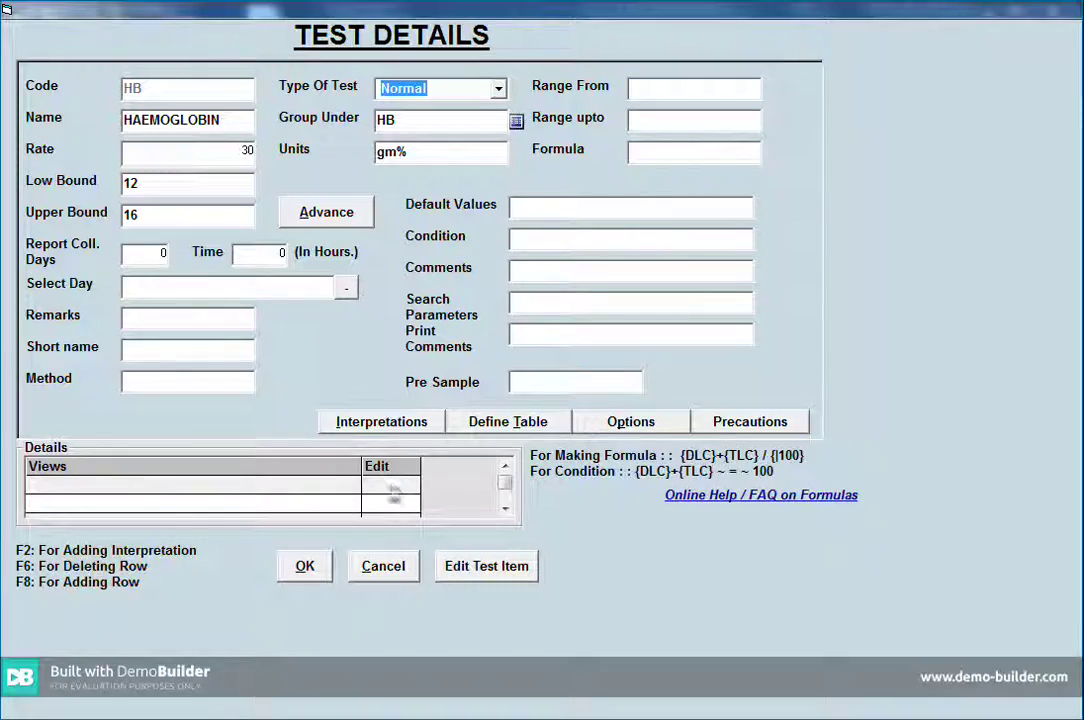
pyautogui.click(377, 568)
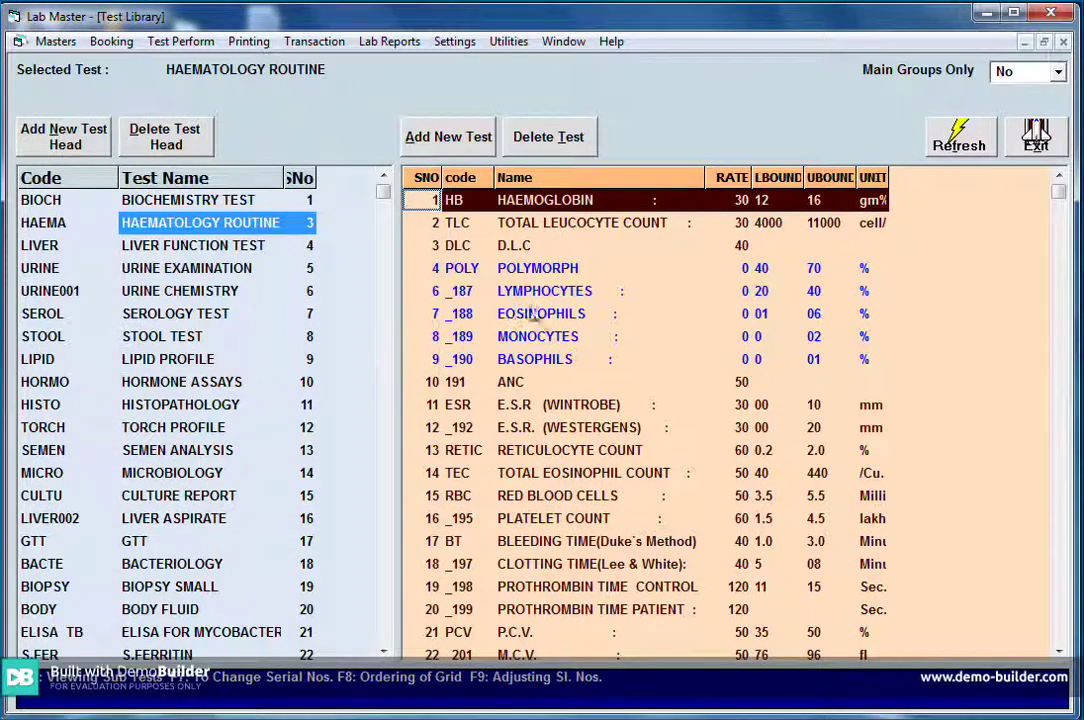
pyautogui.doubleClick(531, 313)
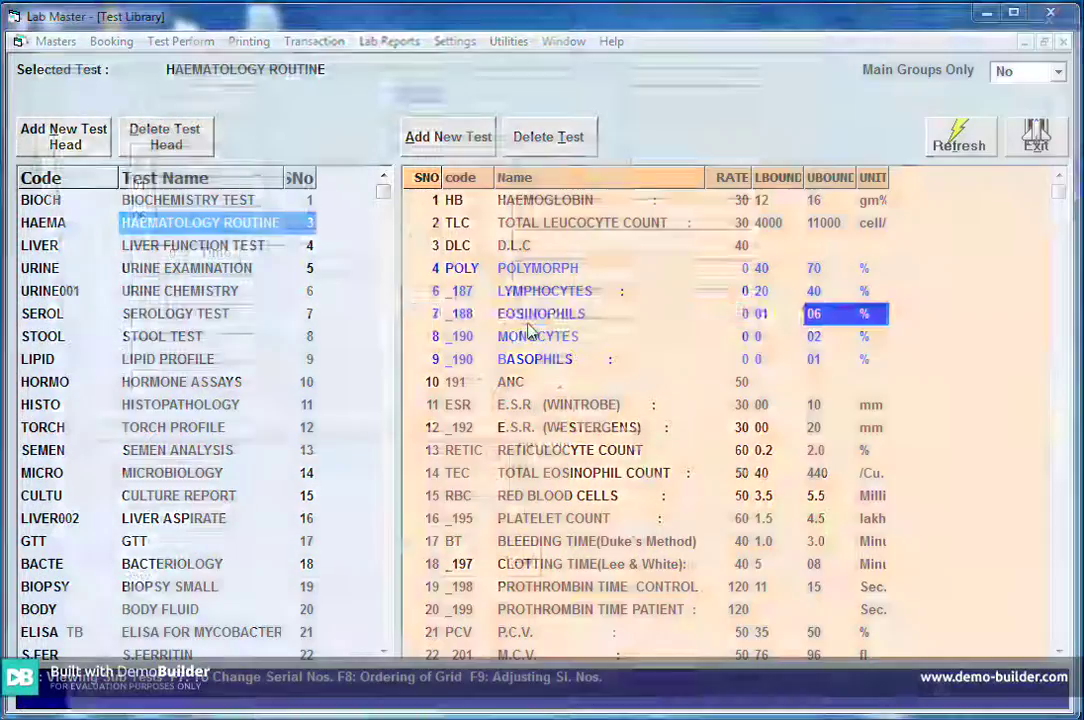
pyautogui.click(400, 572)
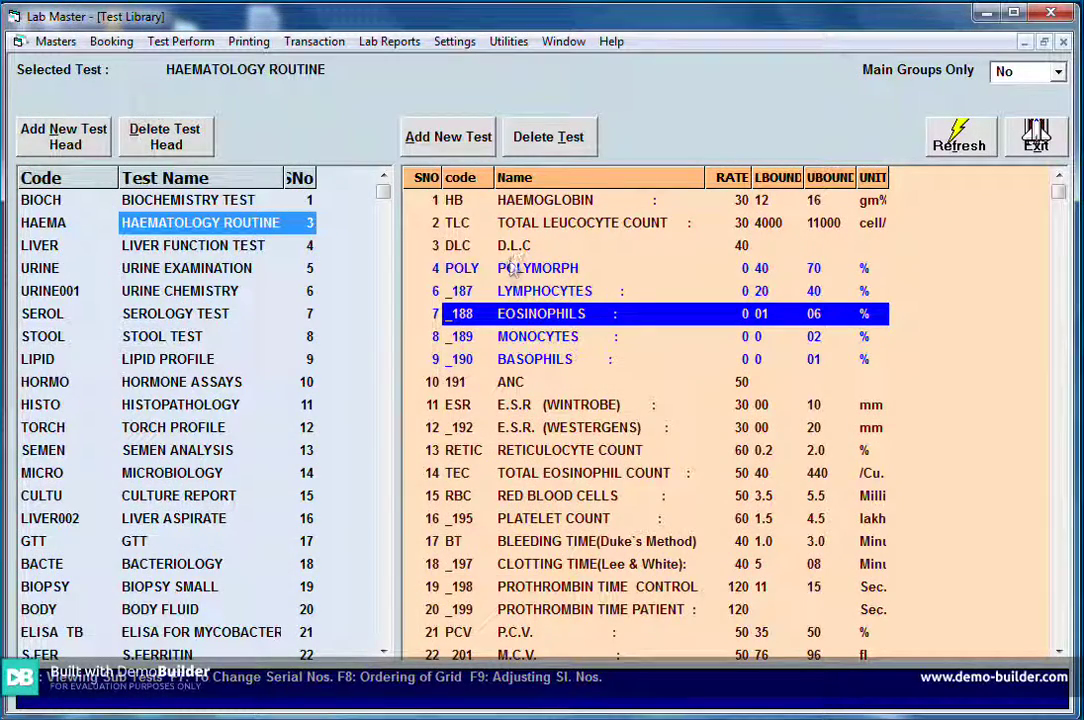
# - Examine the parts of the condition in the BASOPHILS test details, and accept the details
pyautogui.doubleClick(530, 361)
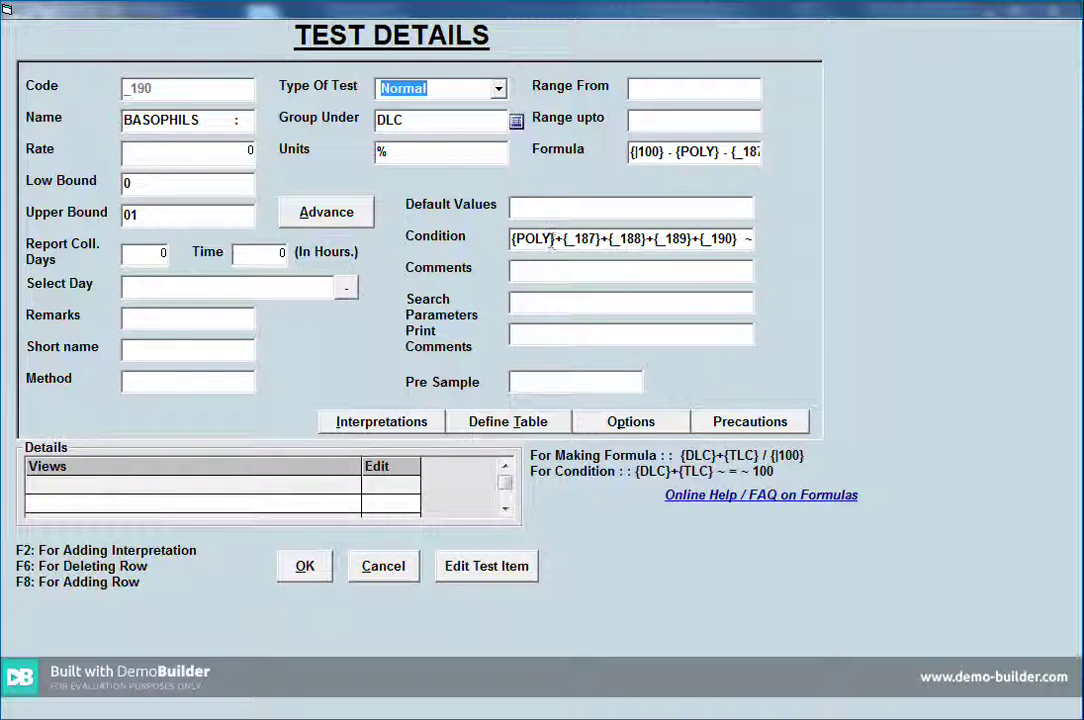
pyautogui.moveTo(553, 247); pyautogui.dragTo(515, 240)
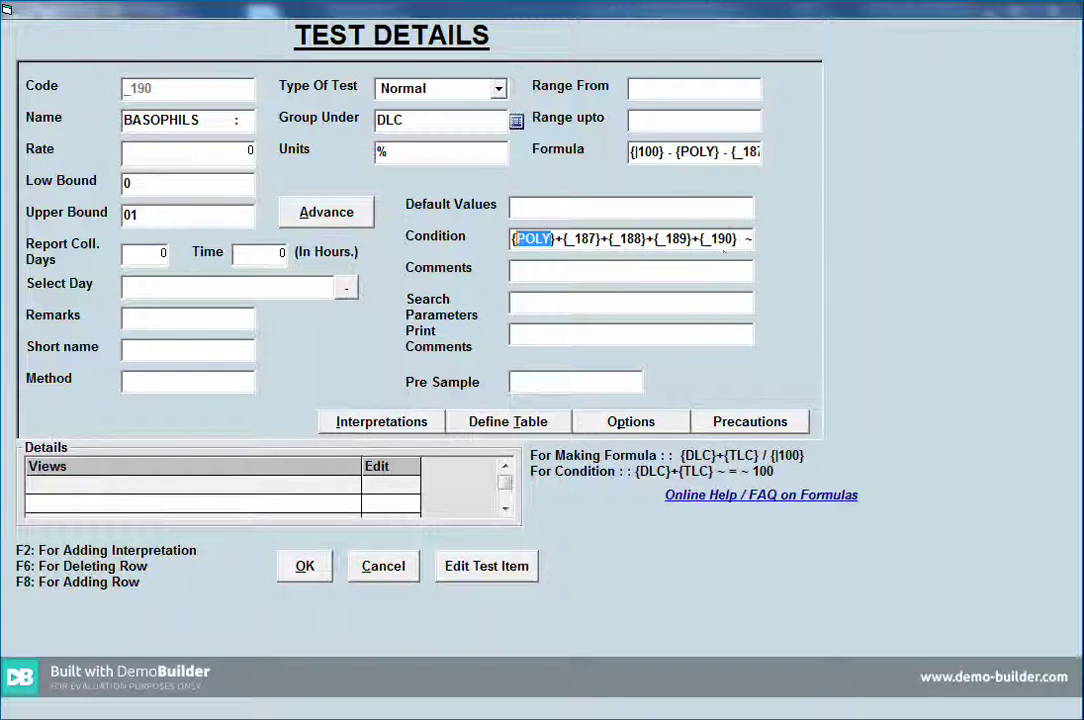
pyautogui.moveTo(724, 250)
pyautogui.mouseDown()
pyautogui.moveTo(752, 242)
pyautogui.moveTo(714, 248)
pyautogui.mouseUp()
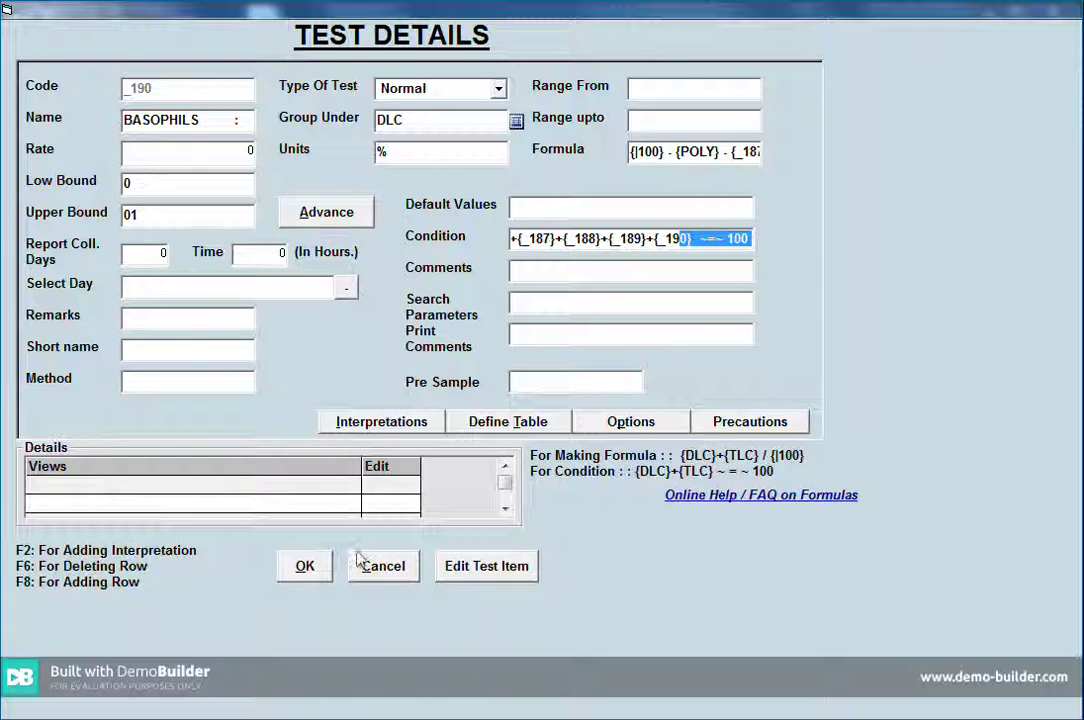
pyautogui.click(312, 570)
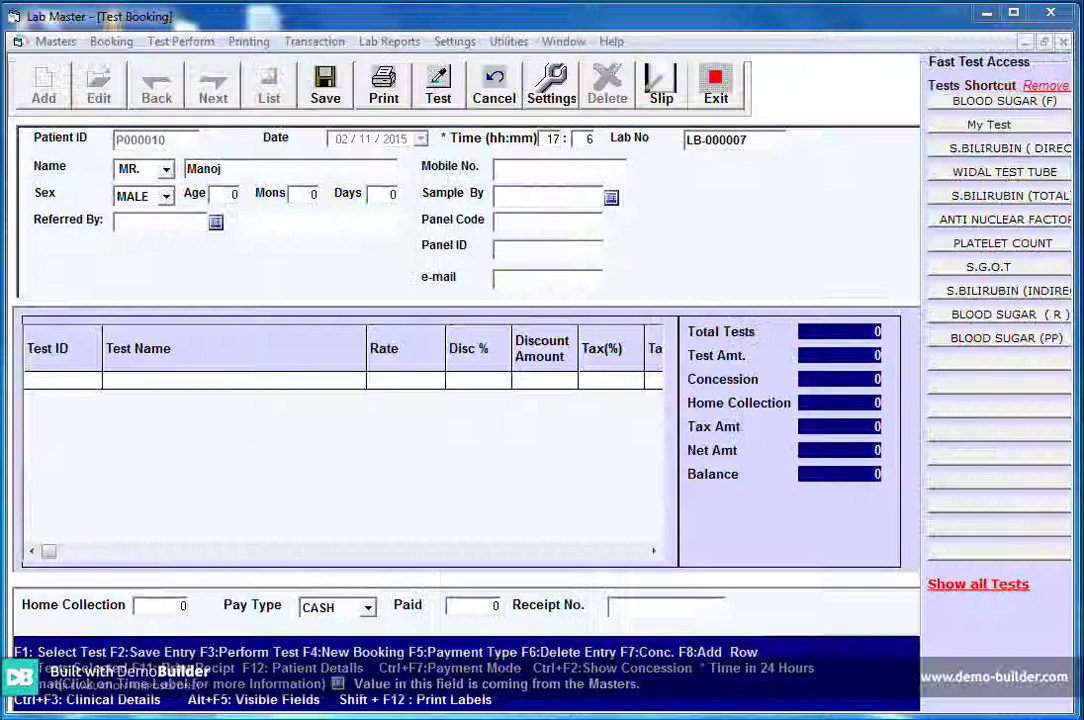
# - Add the D.L.C test from the LAB department's HAEMATOLOGY ROUTINE head to the patient's booking
pyautogui.click(79, 388)
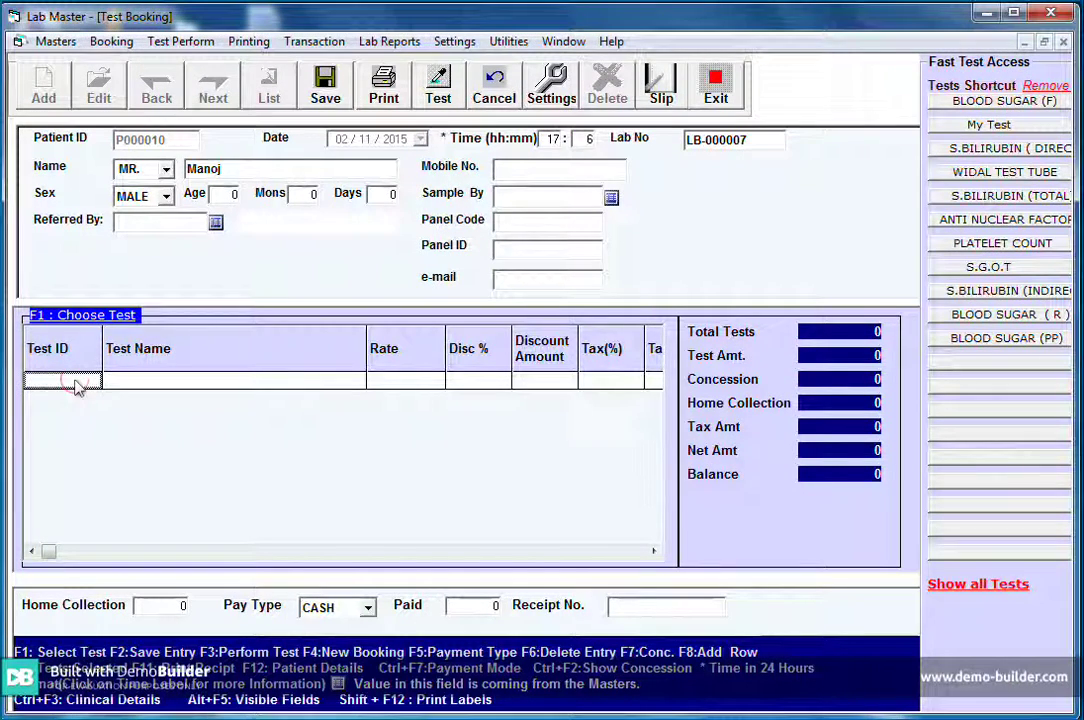
pyautogui.write('d')
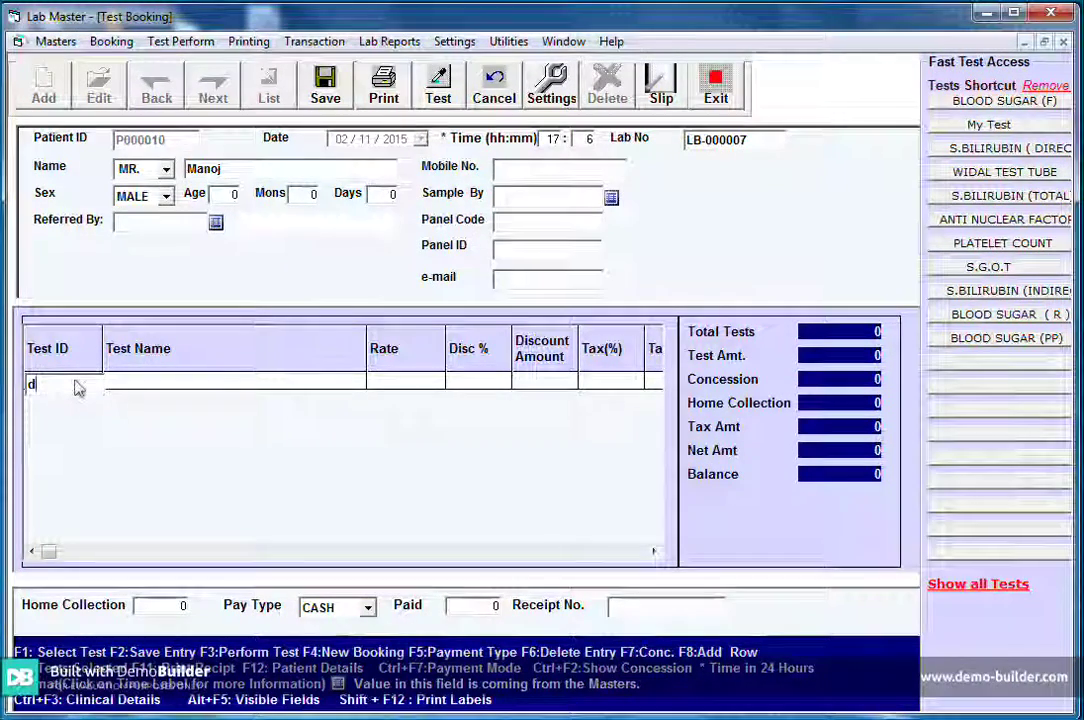
pyautogui.press('F1')
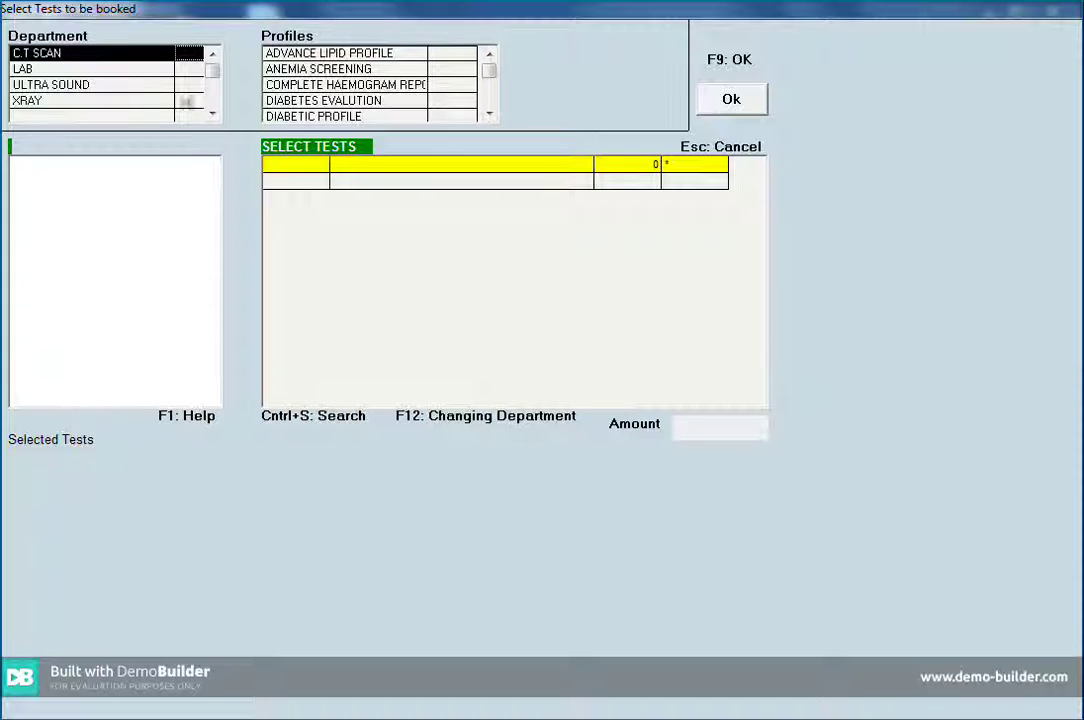
pyautogui.click(86, 69)
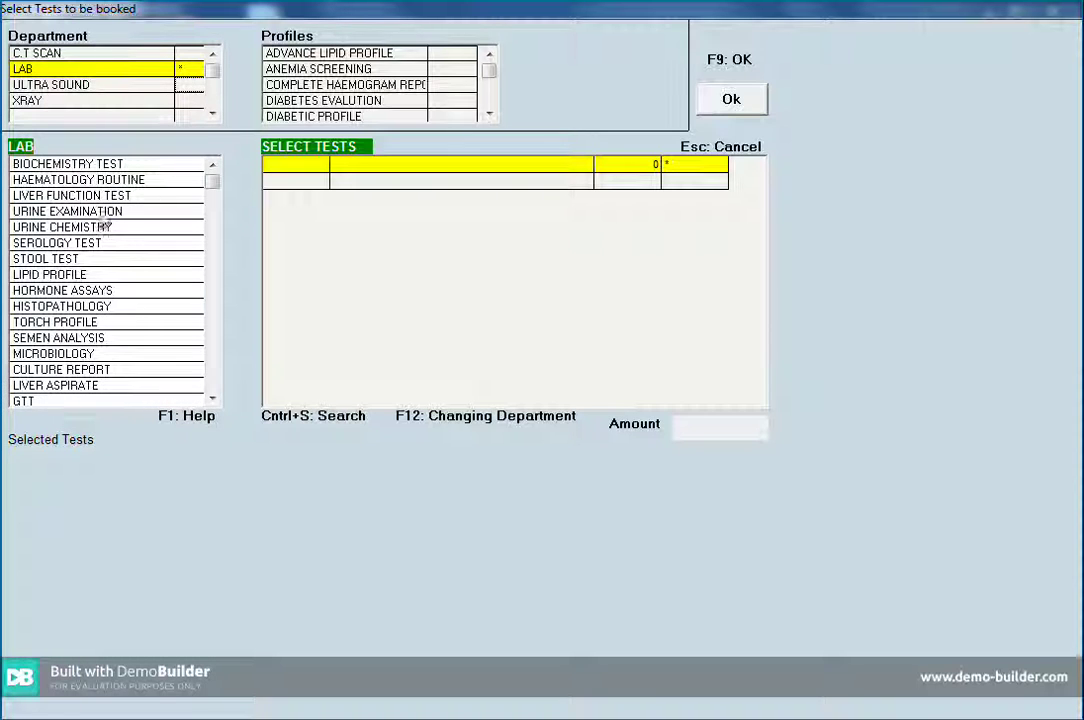
pyautogui.click(101, 163)
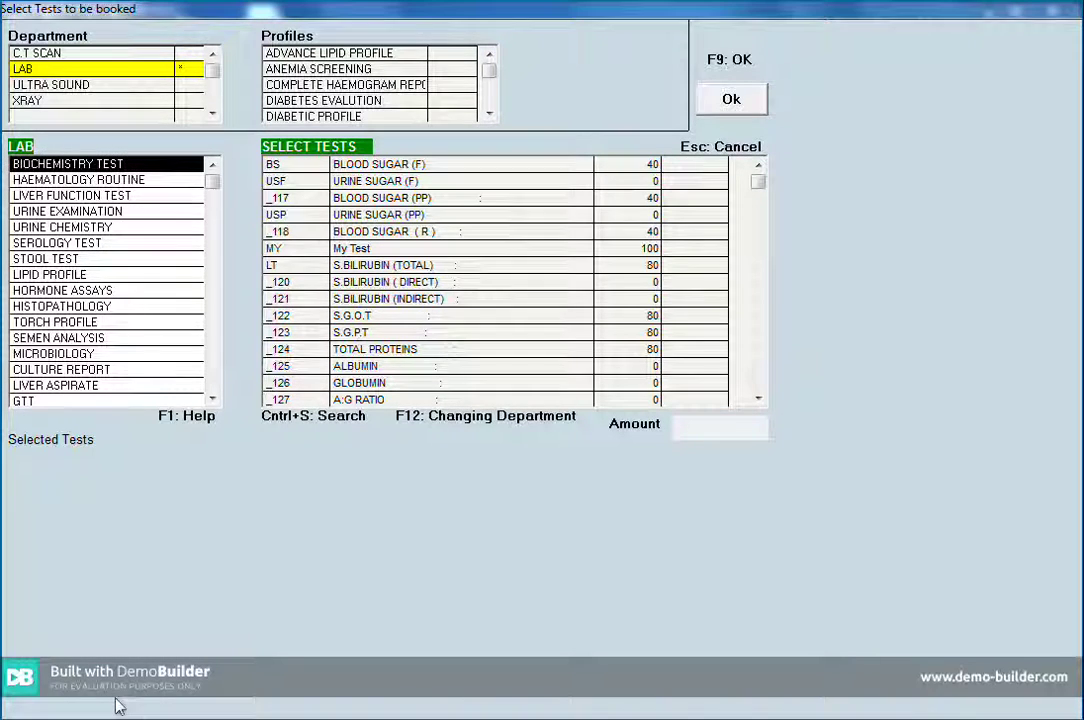
pyautogui.click(126, 182)
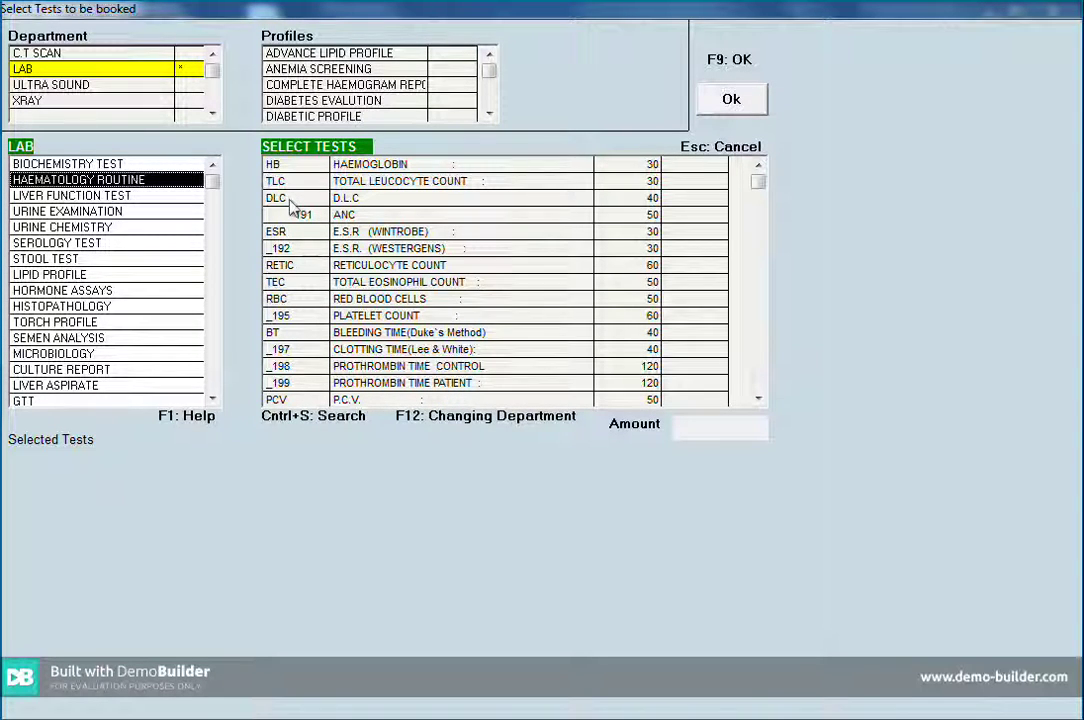
pyautogui.doubleClick(291, 203)
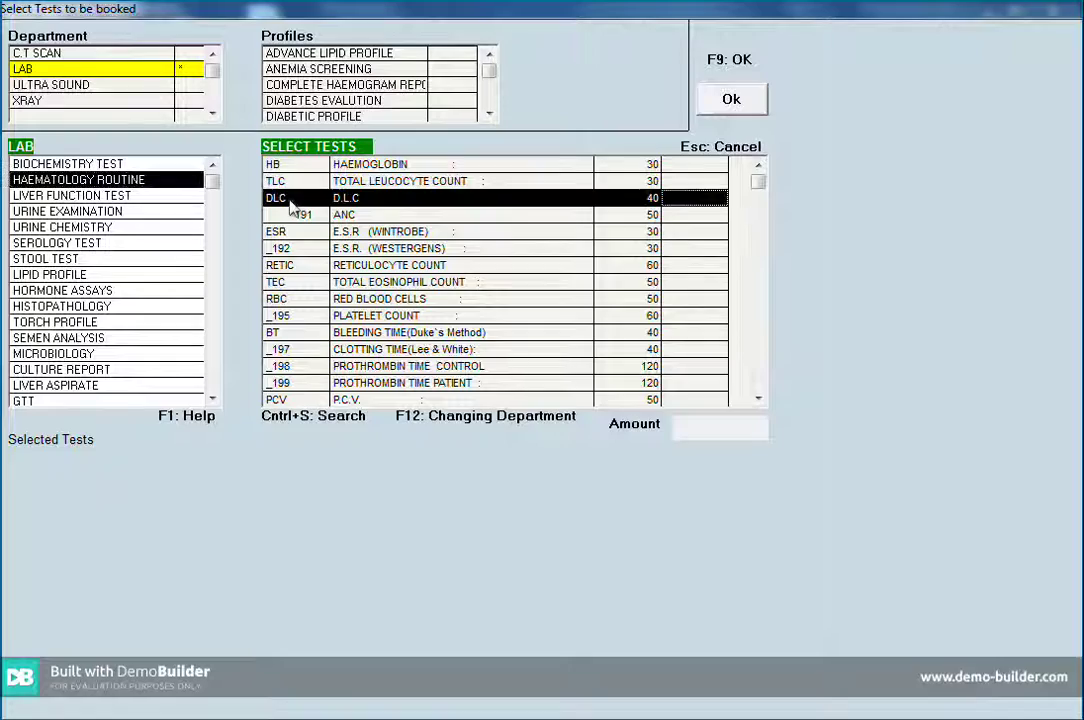
pyautogui.click(740, 108)
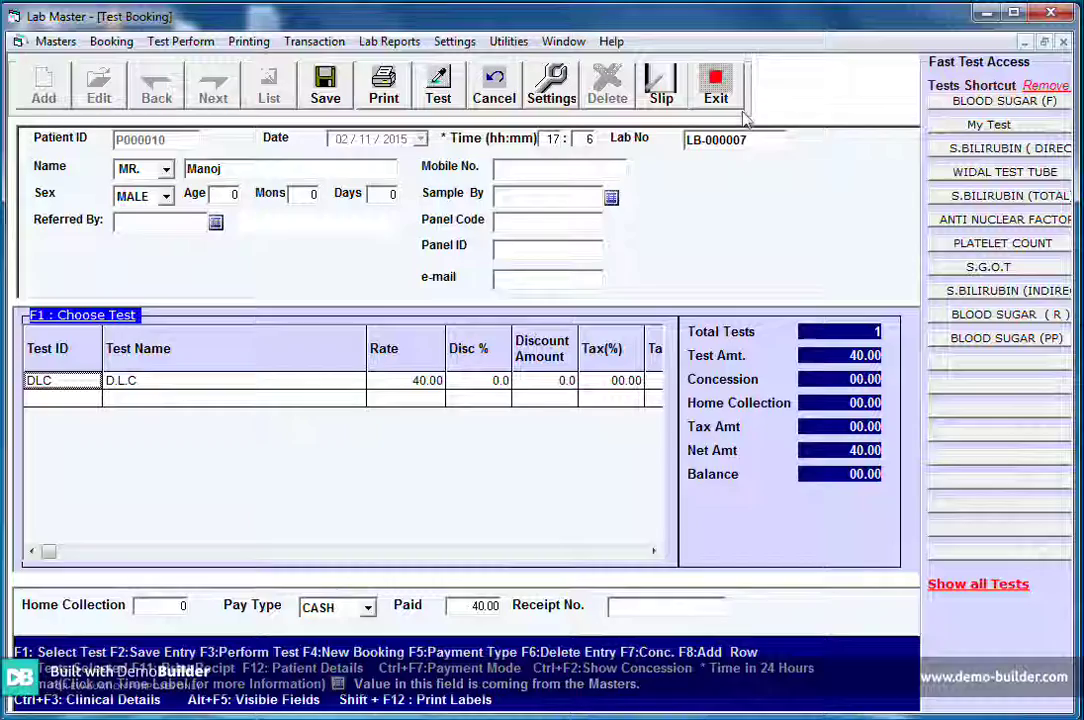
# - Perform the booked test, entering POLYMORPH 70, LYMPHOCYTES 26, EOSINOPHILS 5 and MONOCYTES 2 as results
pyautogui.click(437, 95)
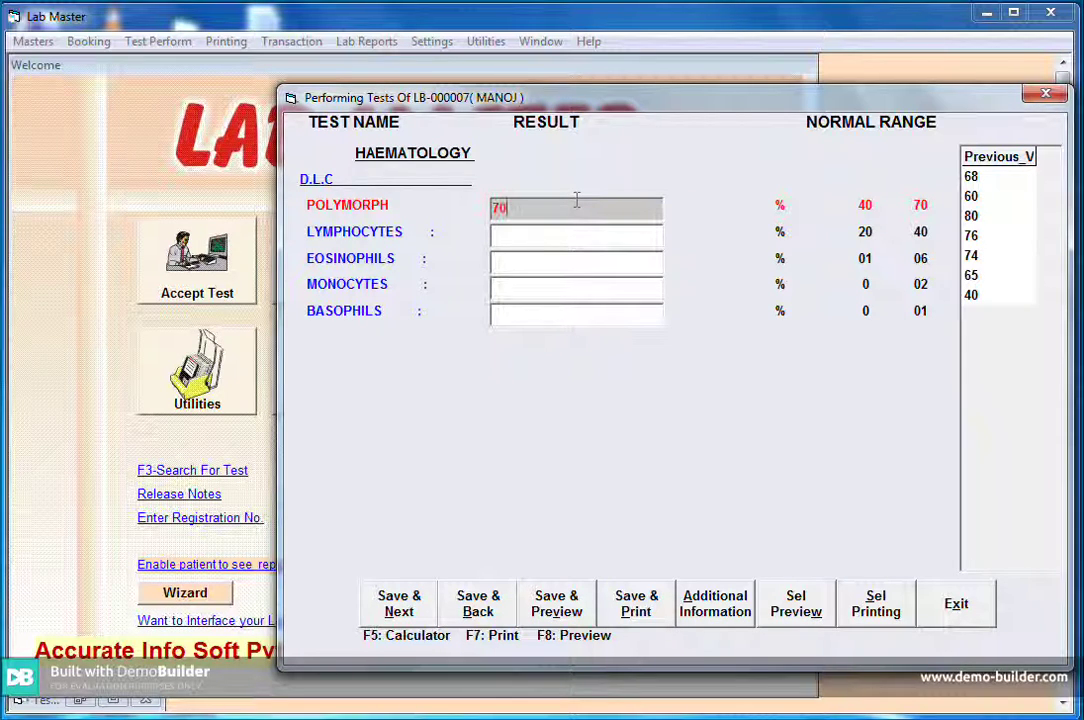
pyautogui.click(562, 237)
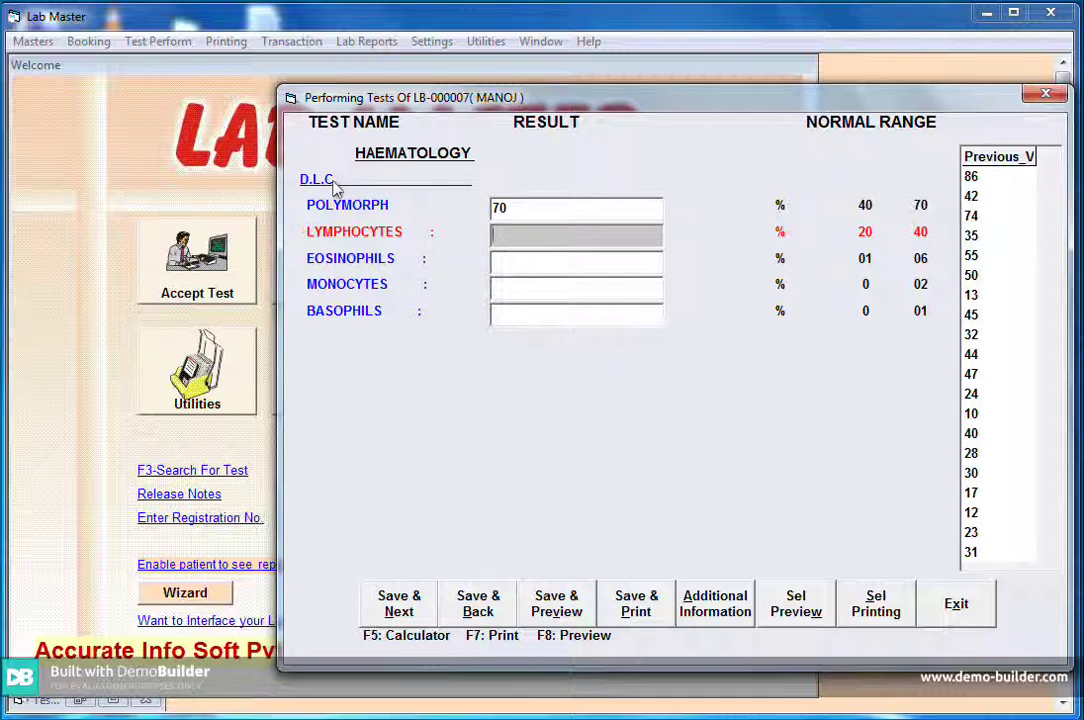
pyautogui.write('40')
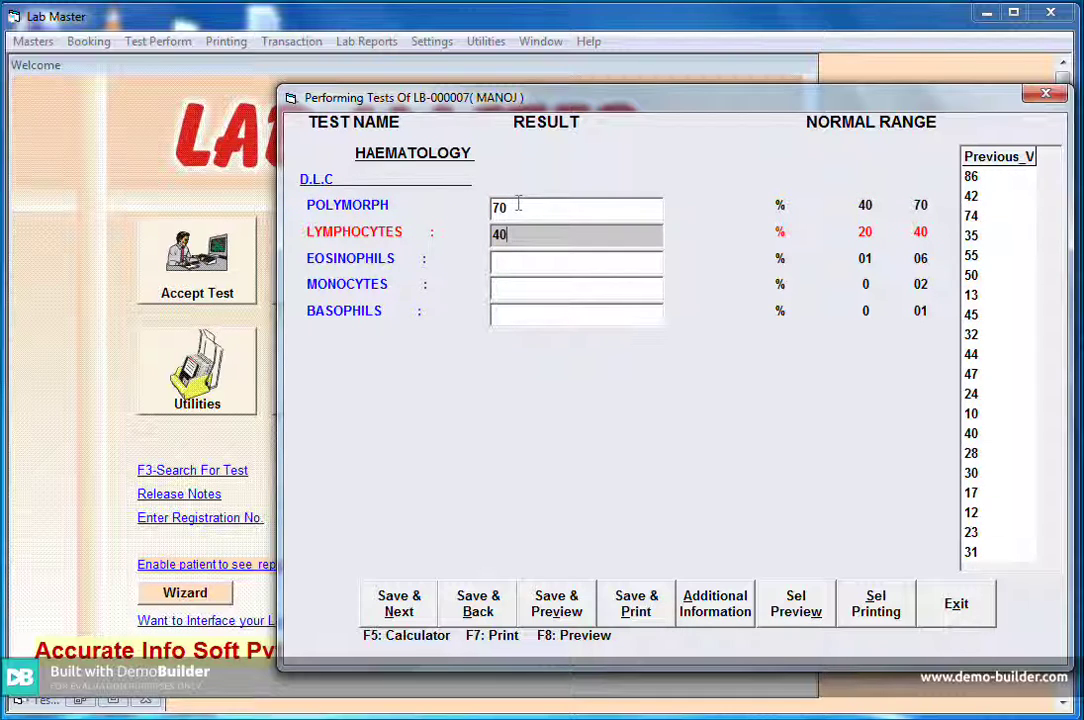
pyautogui.press('BackSpace')
pyautogui.press('BackSpace')
pyautogui.click(538, 263)
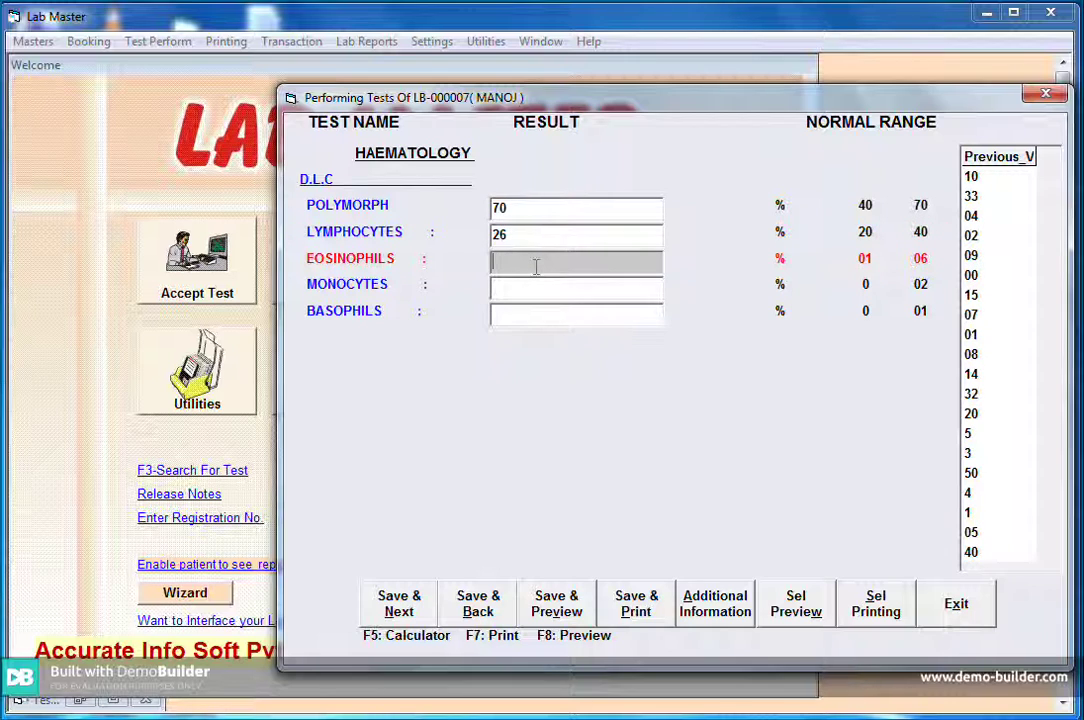
pyautogui.write('5')
pyautogui.click(519, 296)
pyautogui.write('2')
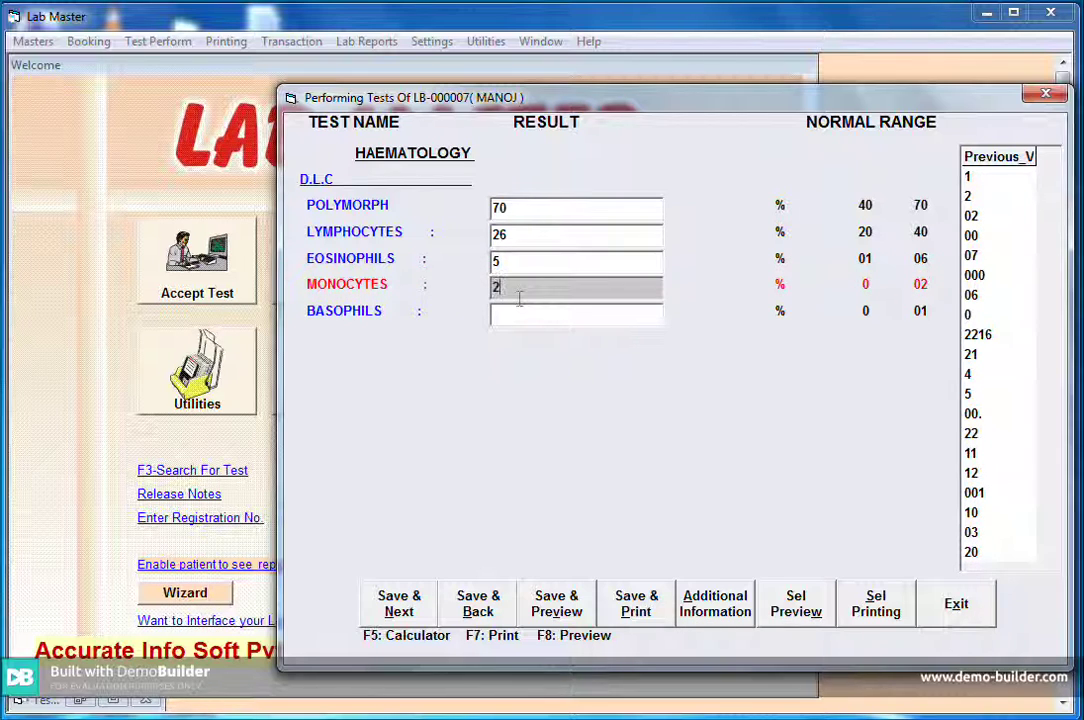
# - Try to submit a BASOPHILS result of 1 against the D.L.C condition, and dismiss the condition message
pyautogui.click(518, 318)
pyautogui.write('3')
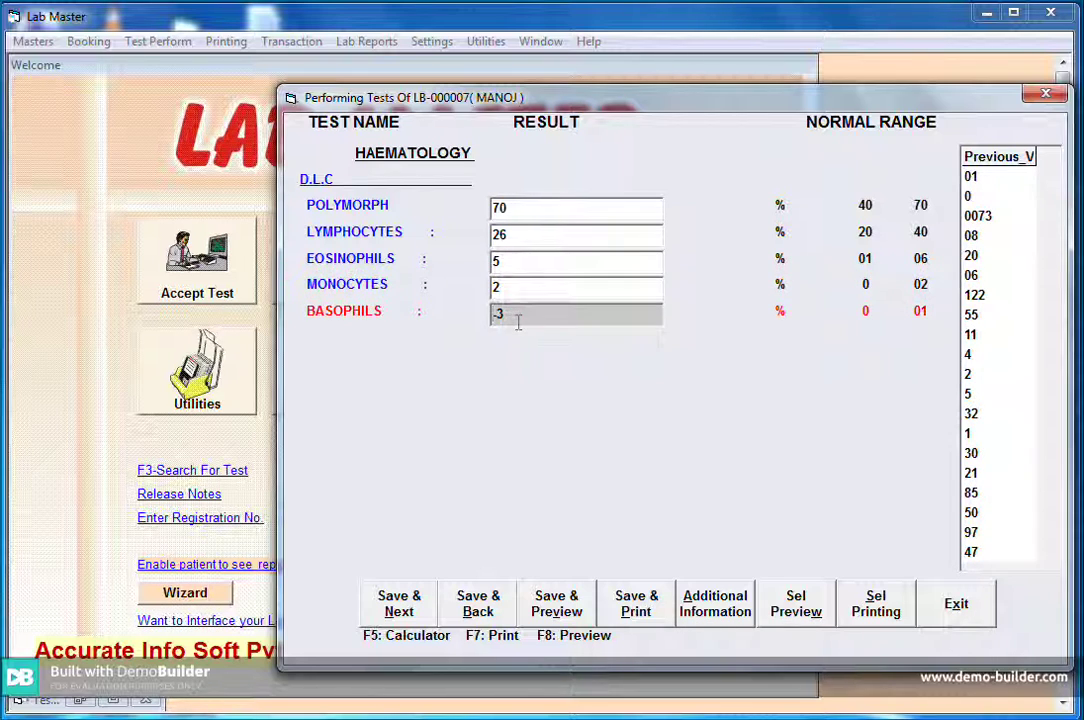
pyautogui.moveTo(512, 314); pyautogui.dragTo(478, 313)
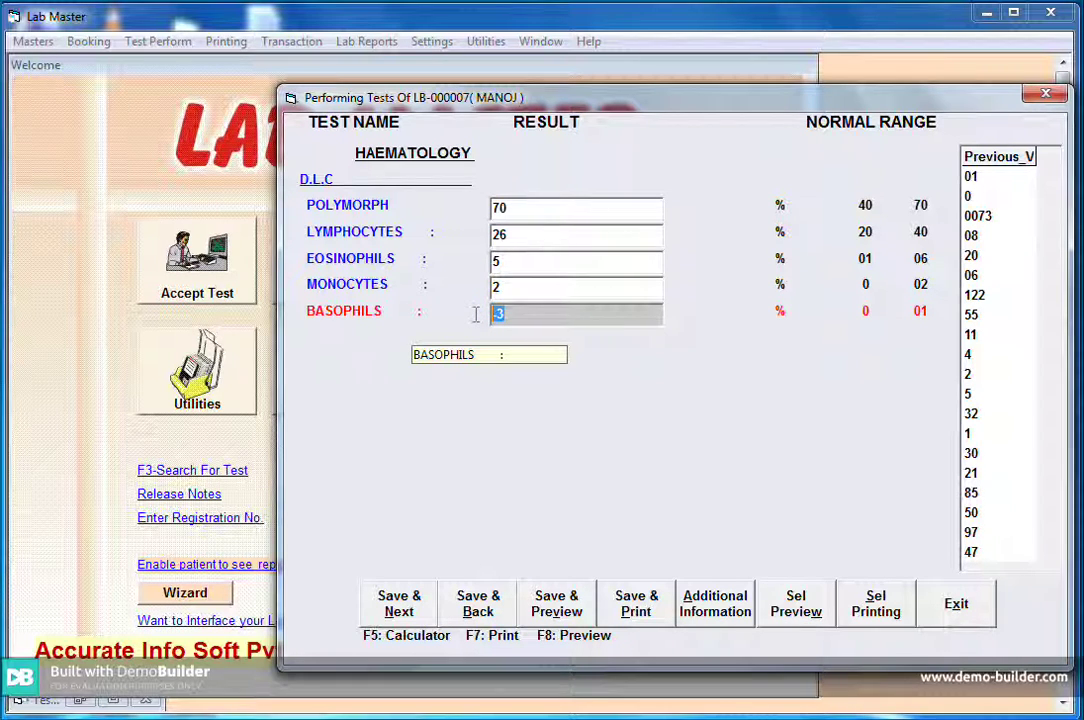
pyautogui.write('1')
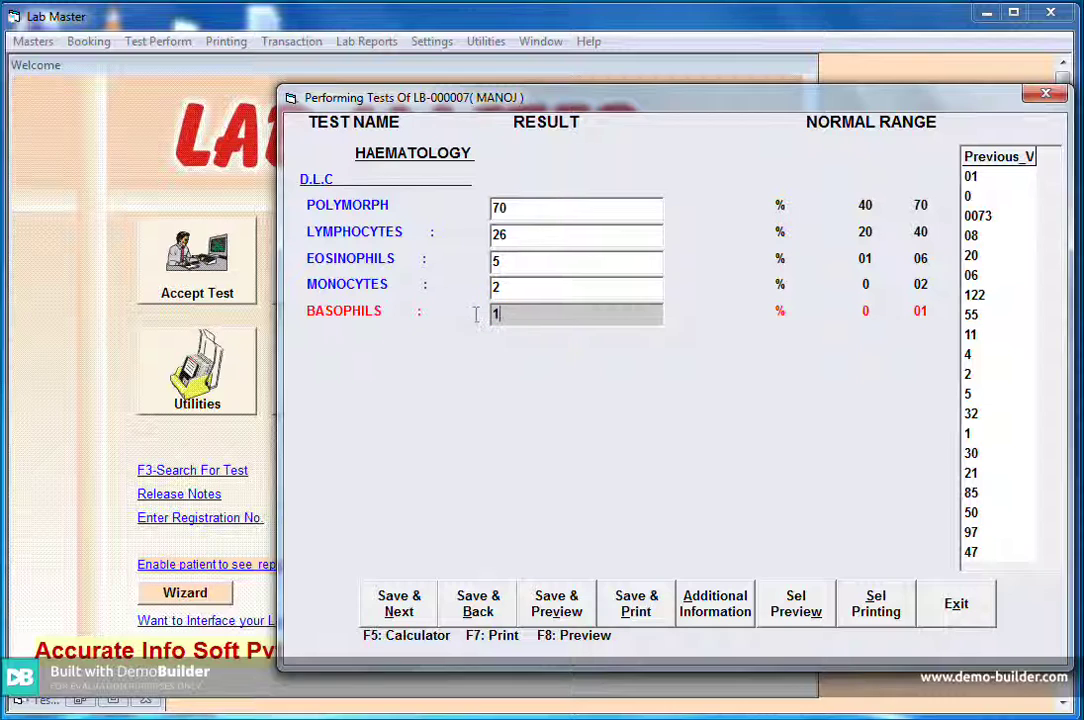
pyautogui.press('Return')
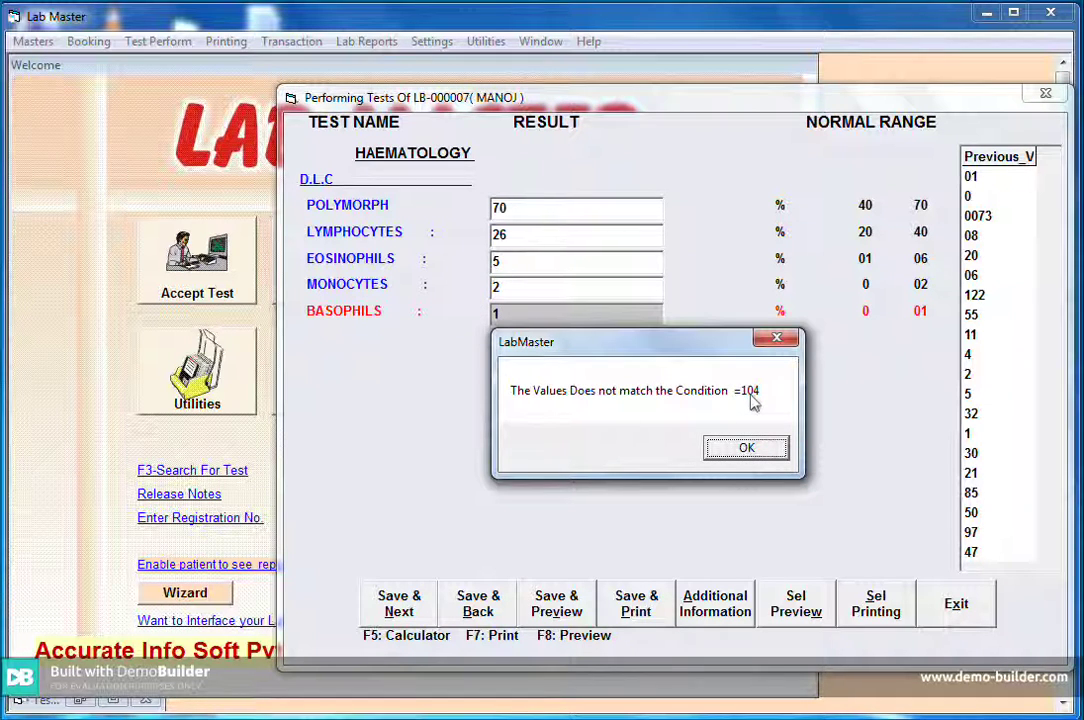
pyautogui.click(745, 449)
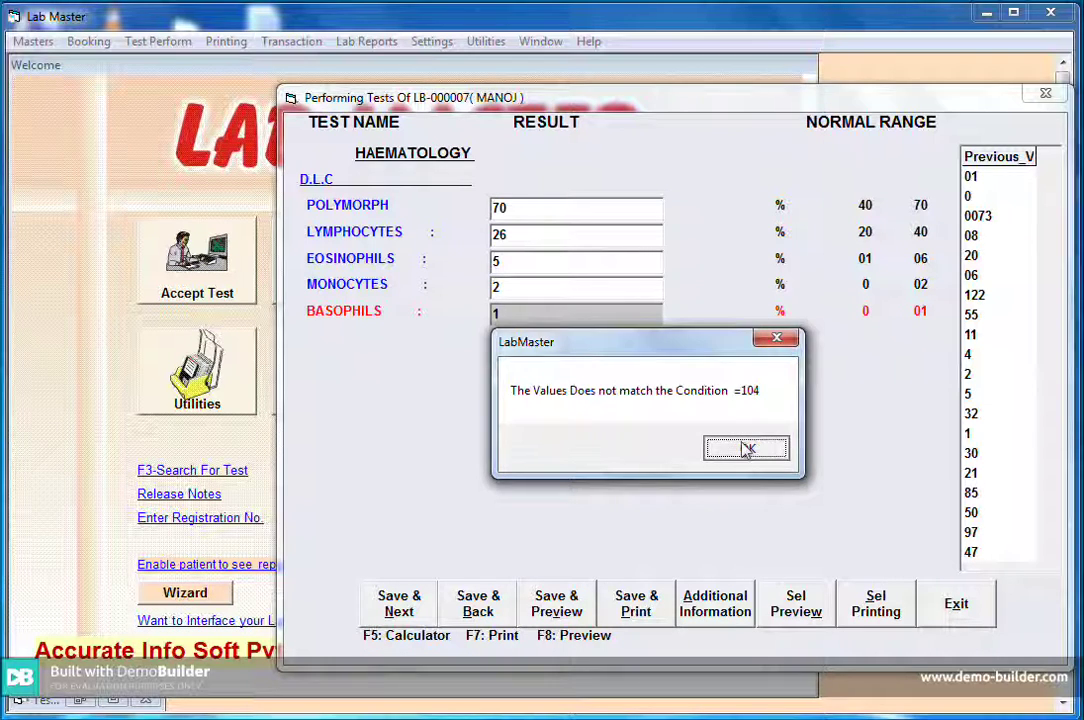
pyautogui.click(533, 235)
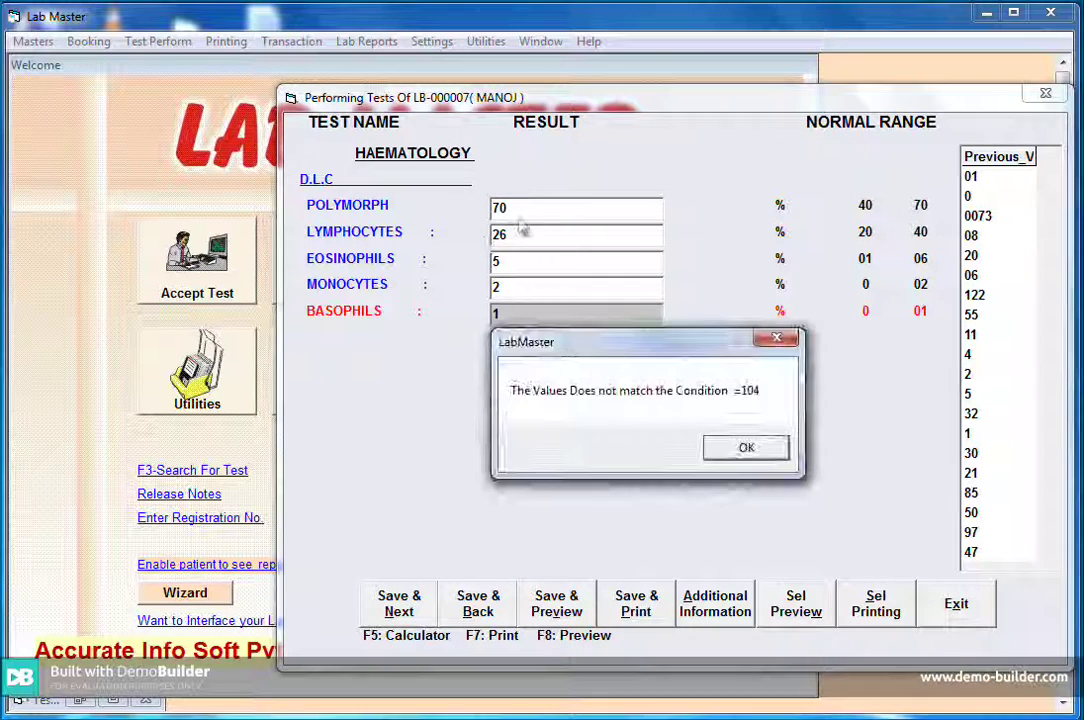
pyautogui.click(744, 452)
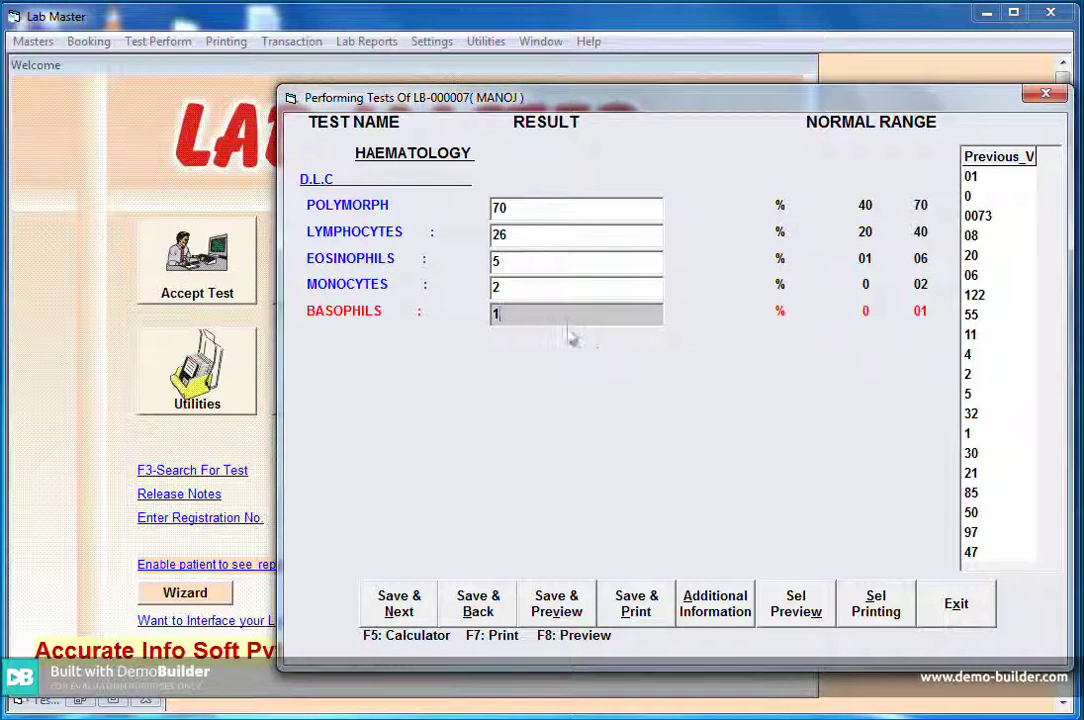
# - Change the LYMPHOCYTES result to 22, enter 1 for BASOPHILS, and save the D.L.C results
pyautogui.click(522, 234)
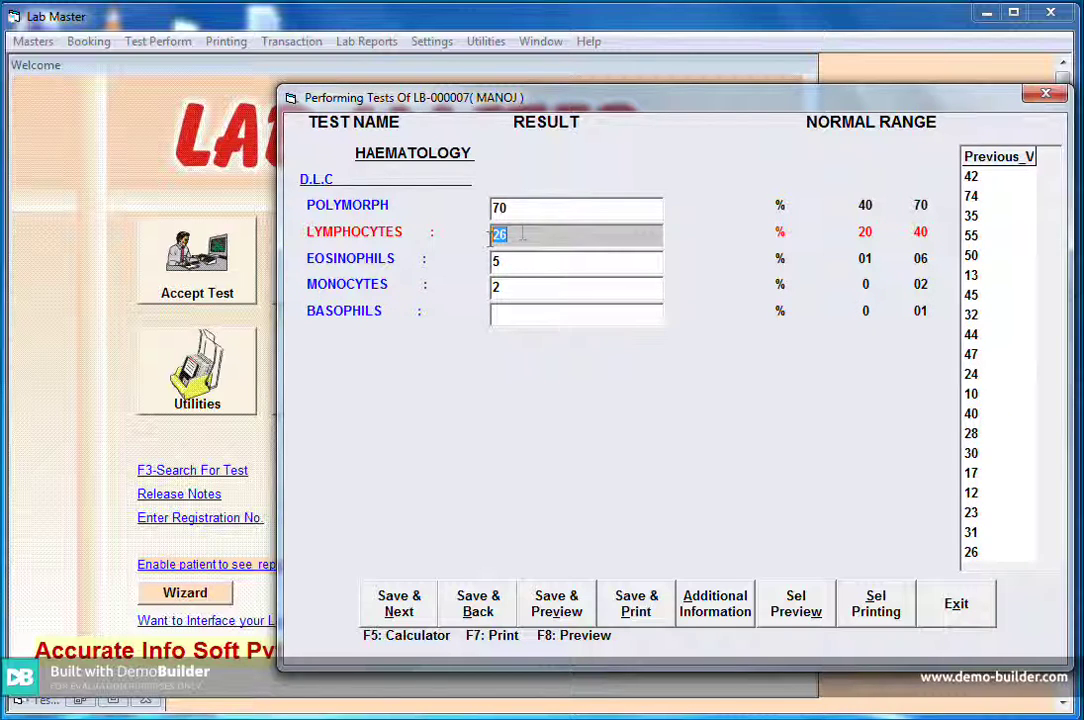
pyautogui.write('23')
pyautogui.click(513, 316)
pyautogui.write('1')
pyautogui.press('Return')
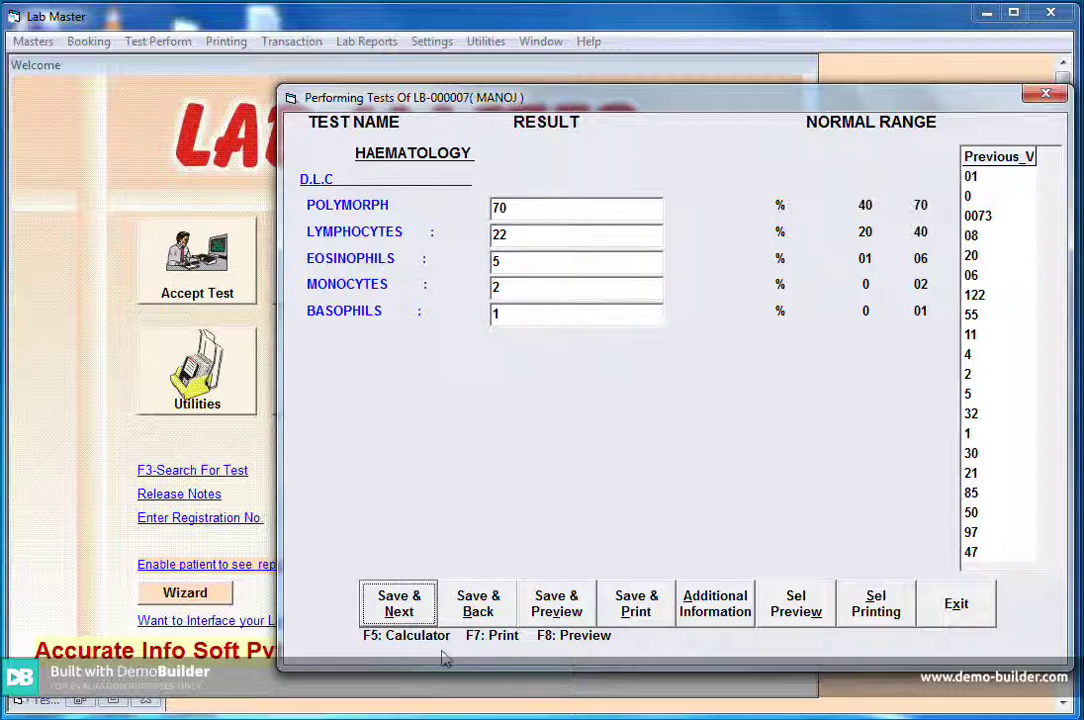
pyautogui.press('Return')
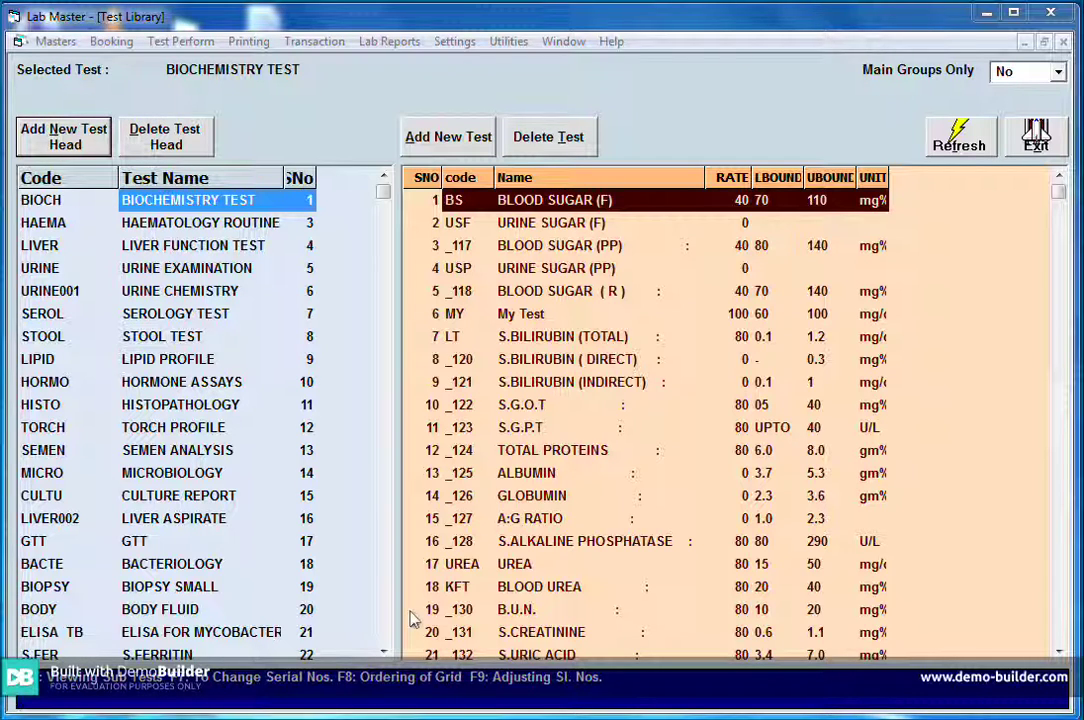
# - Enable grid ordering in the test library and move UREA up to serial number 13 under BIOCHEMISTRY TEST
pyautogui.click(525, 564)
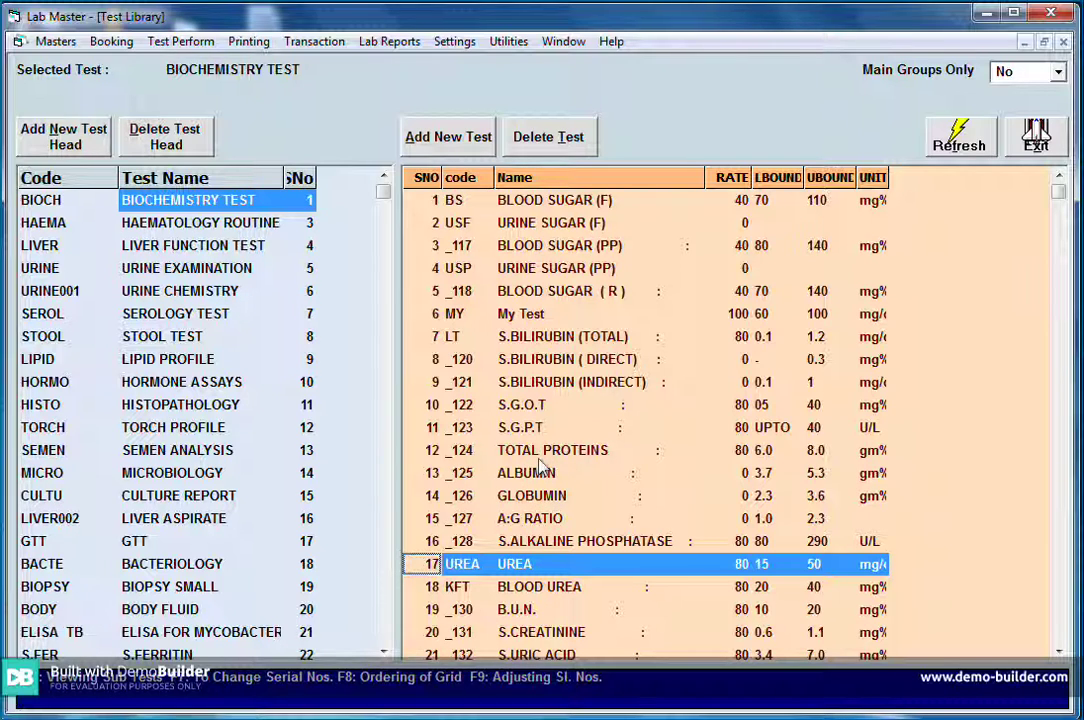
pyautogui.press('F8')
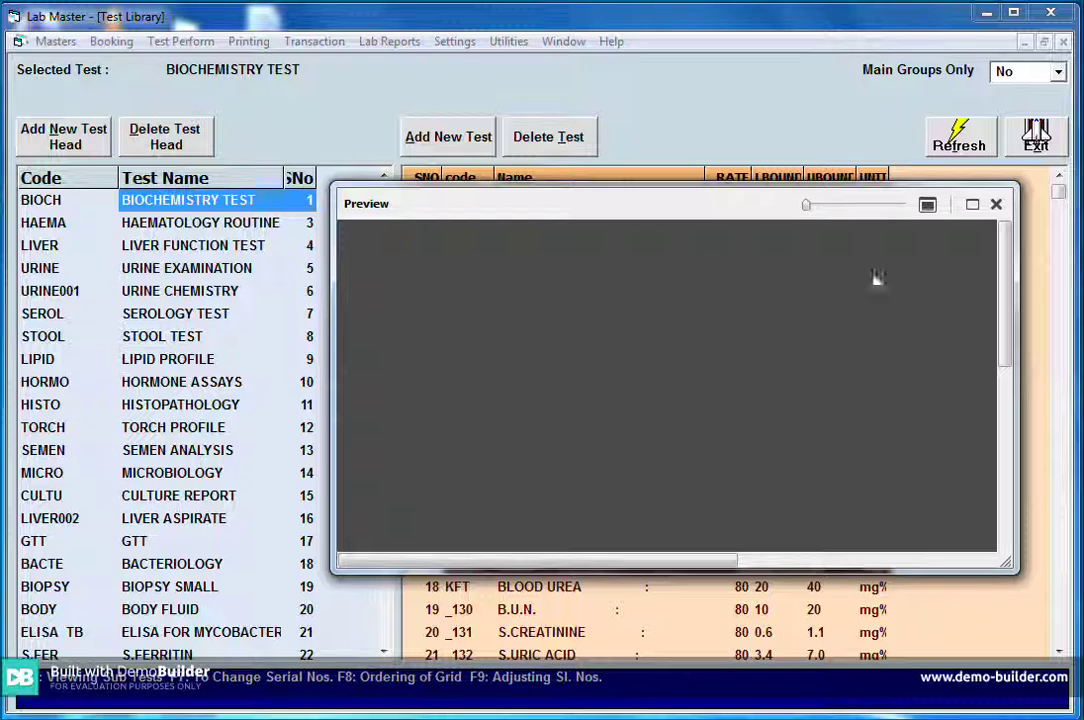
pyautogui.click(996, 204)
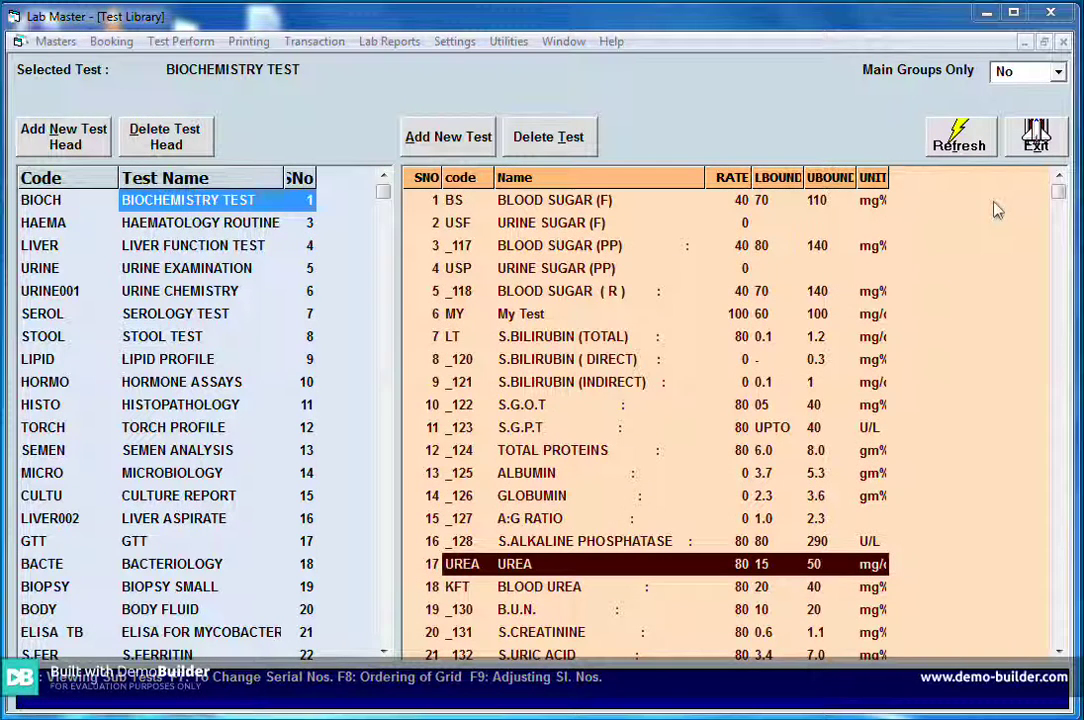
pyautogui.press('F8')
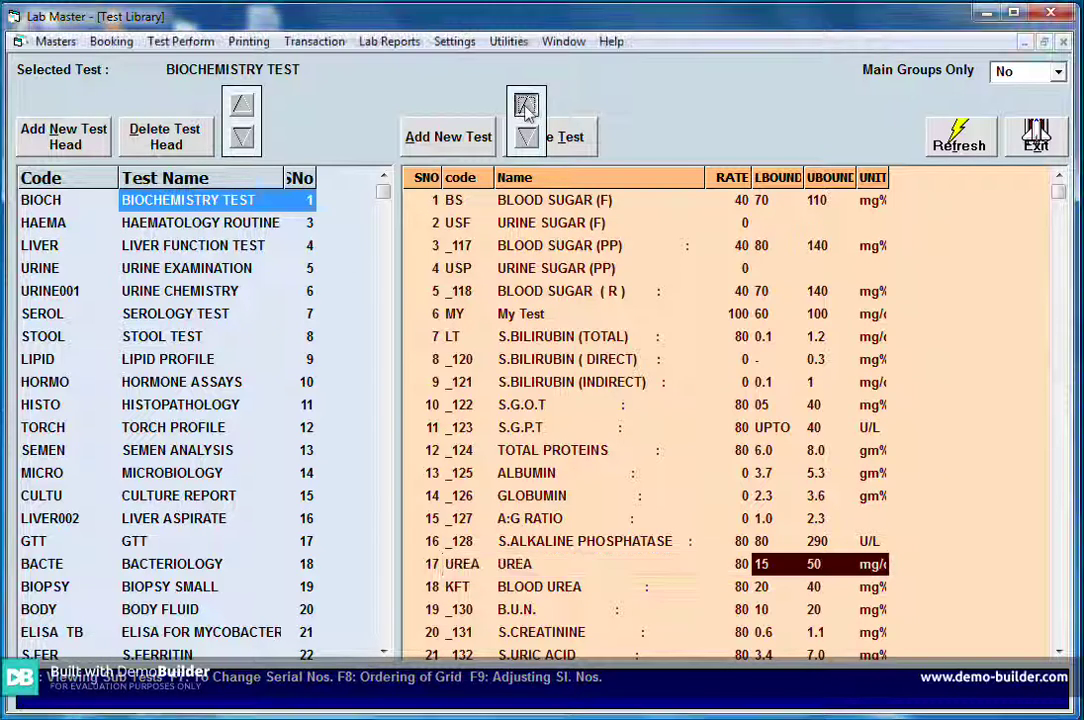
pyautogui.click(527, 107)
pyautogui.click(527, 107)
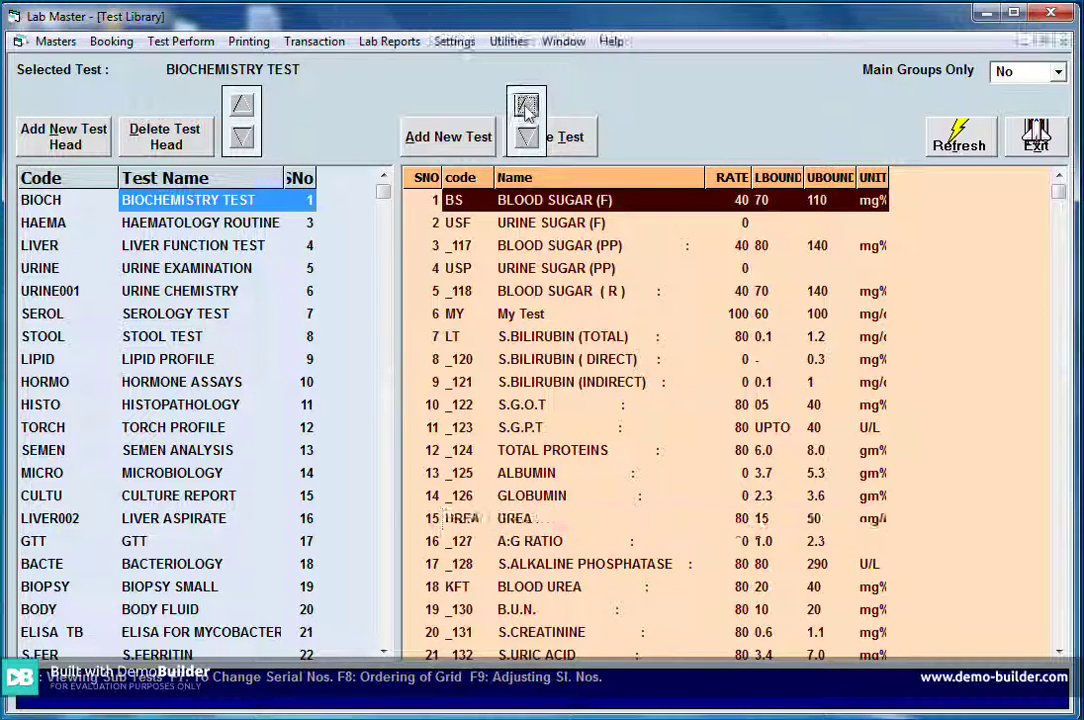
pyautogui.click(527, 107)
pyautogui.click(527, 107)
pyautogui.click(527, 107)
# - Move UREA down the BIOCHEMISTRY TEST list until it sits below S.SODIUM
pyautogui.click(527, 138)
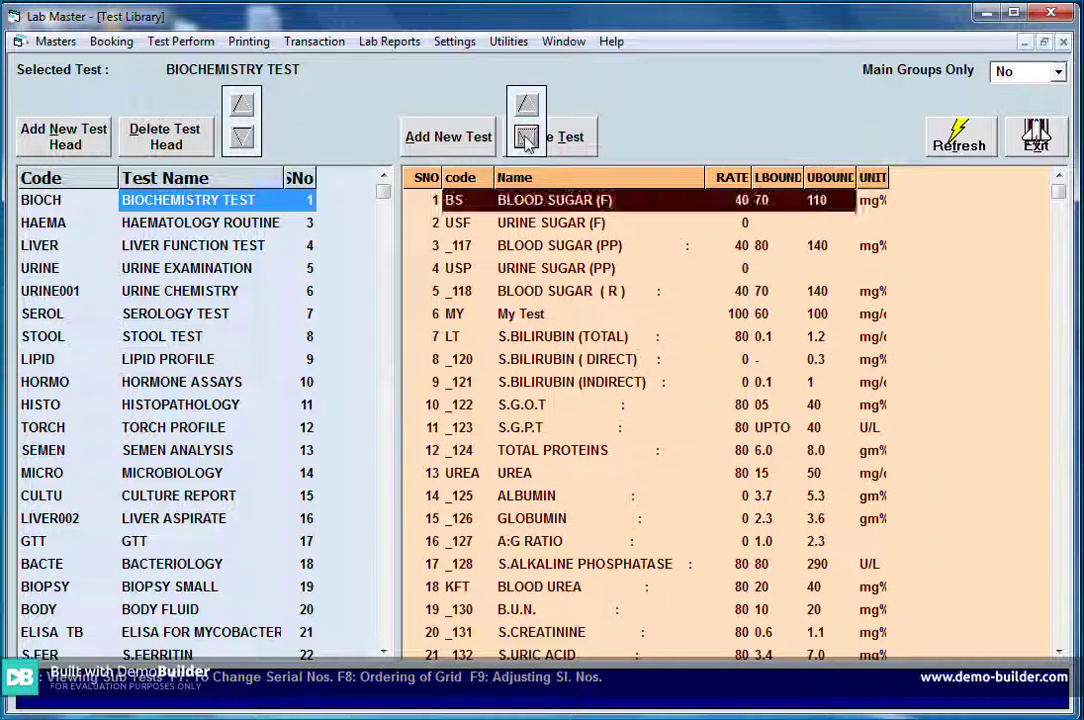
pyautogui.click(527, 138)
pyautogui.click(527, 138)
pyautogui.click(527, 138)
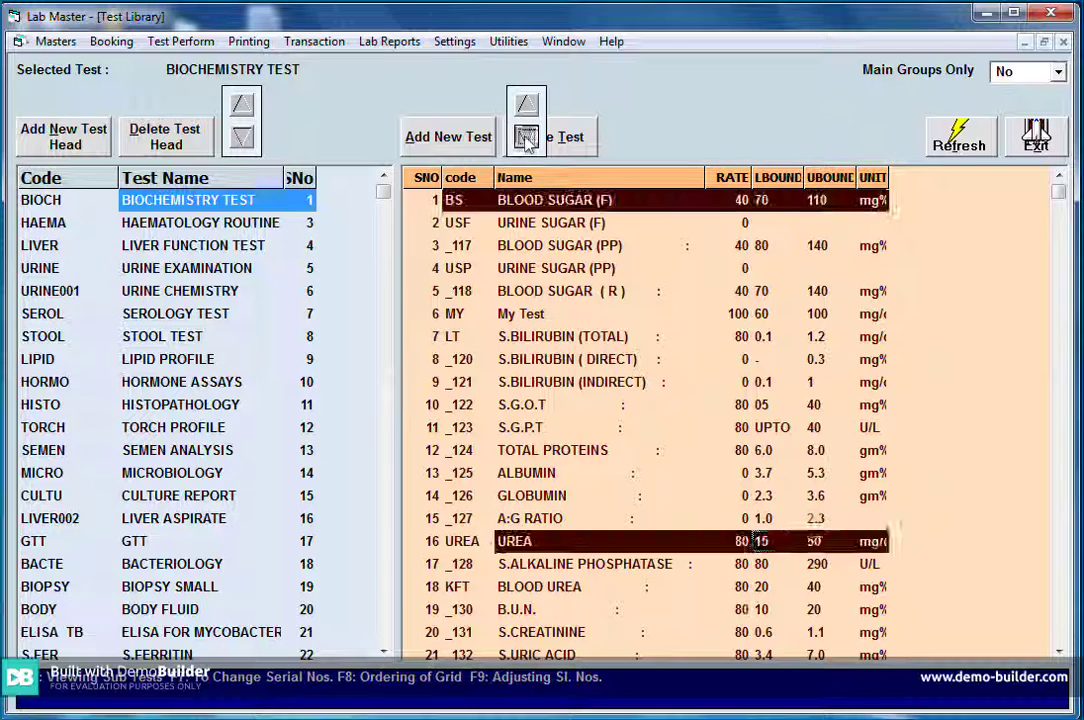
pyautogui.click(527, 138)
pyautogui.click(527, 138)
pyautogui.click(527, 138)
pyautogui.click(527, 138)
pyautogui.click(527, 138)
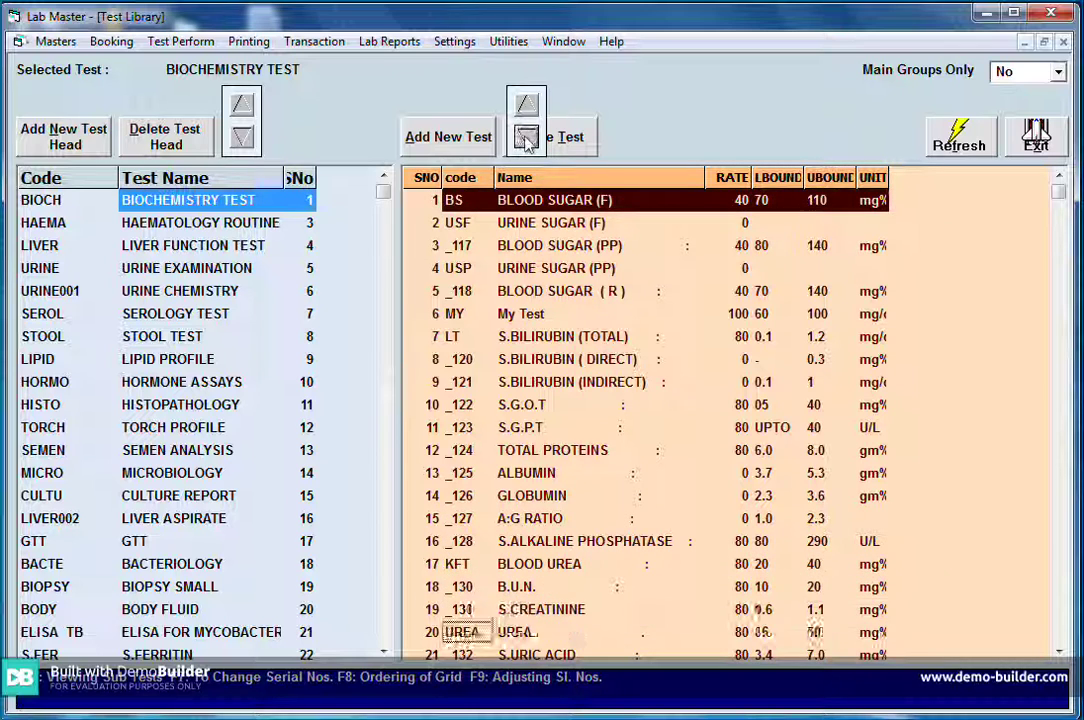
pyautogui.click(527, 138)
pyautogui.click(527, 138)
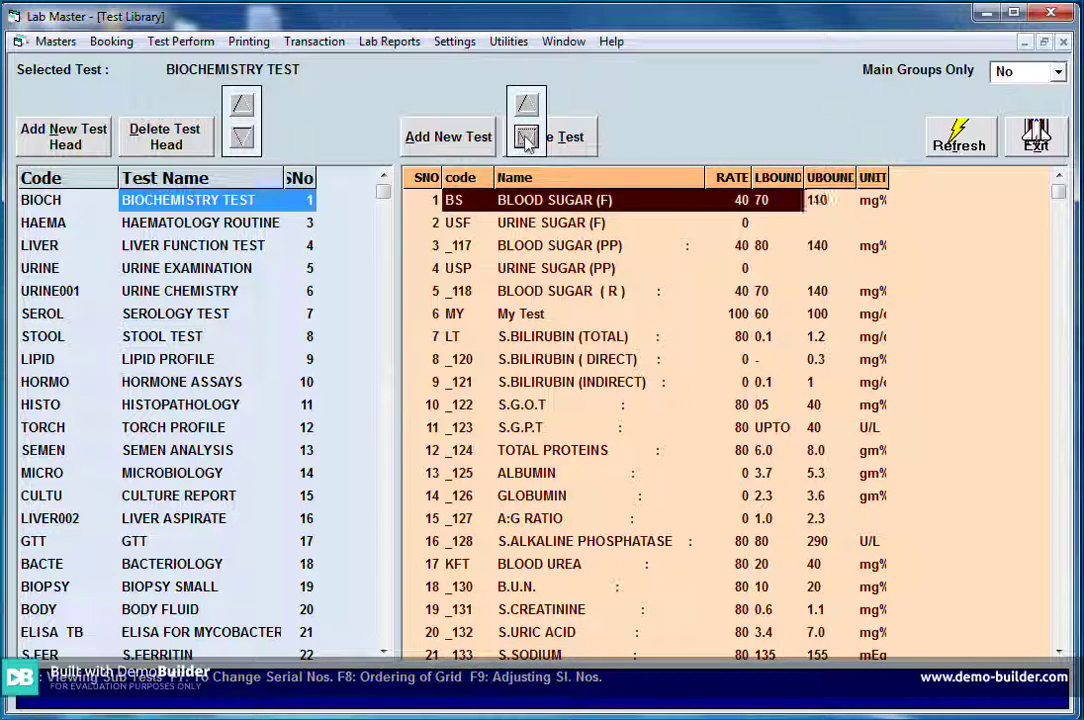
pyautogui.click(527, 138)
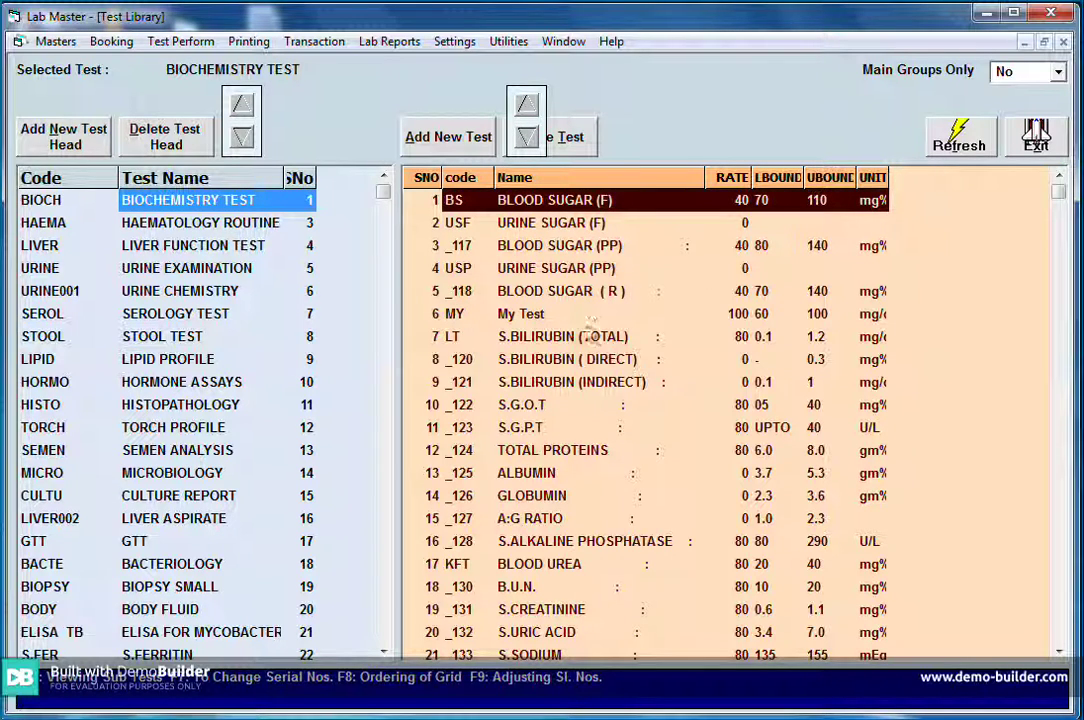
# - Move BLOOD UREA down to serial number 19, just below S.CREATININE
pyautogui.click(505, 564)
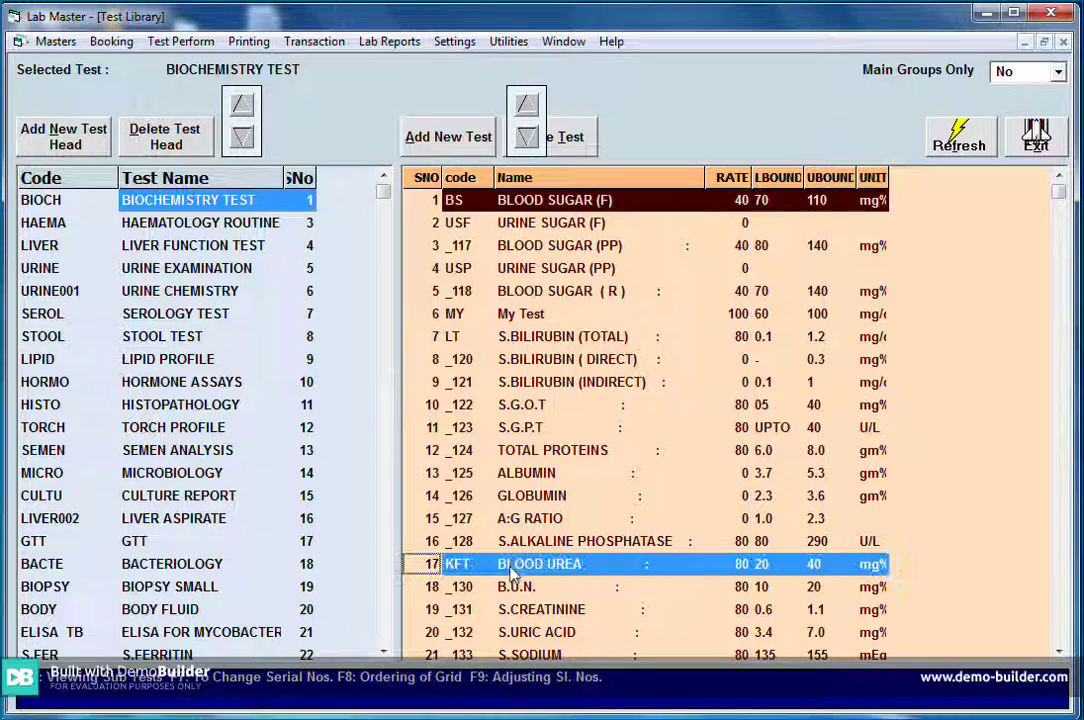
pyautogui.click(527, 138)
pyautogui.click(527, 138)
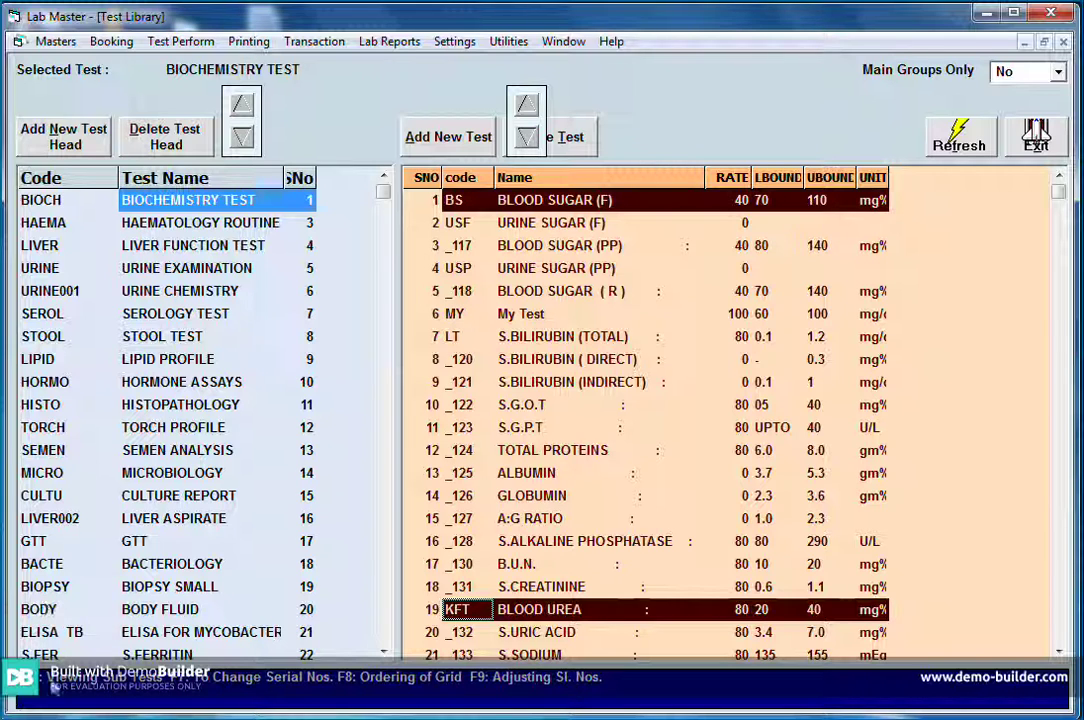
# - Delete the TOTAL PROTEINS test from BIOCHEMISTRY TEST and confirm the deletion
pyautogui.click(440, 450)
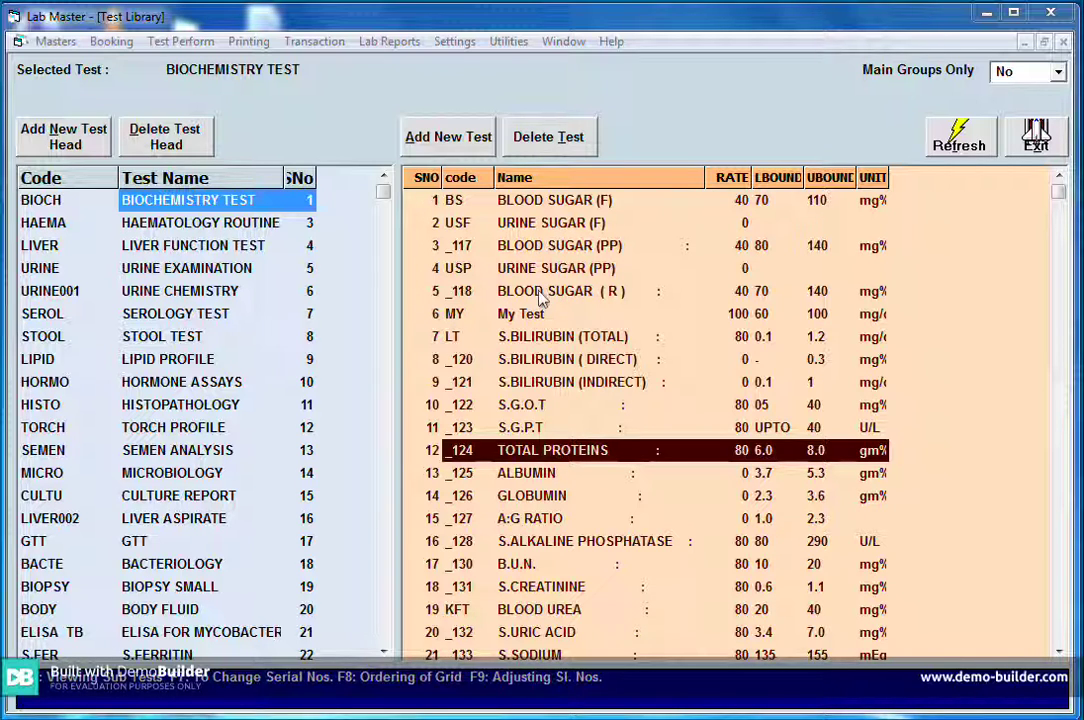
pyautogui.click(548, 137)
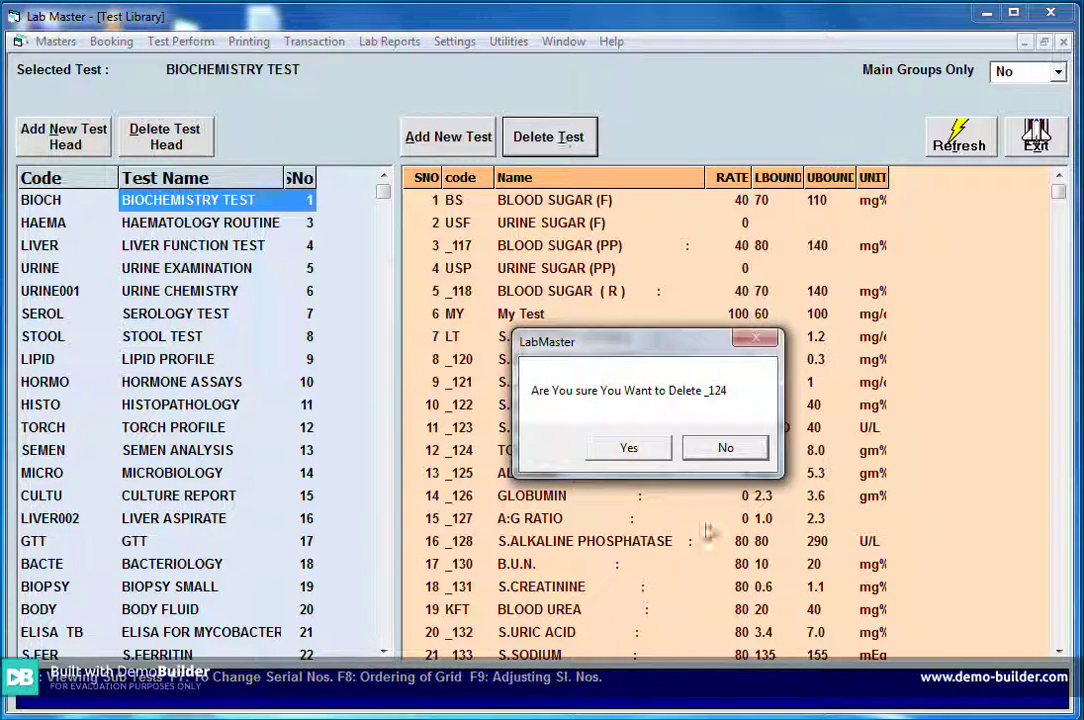
pyautogui.click(629, 450)
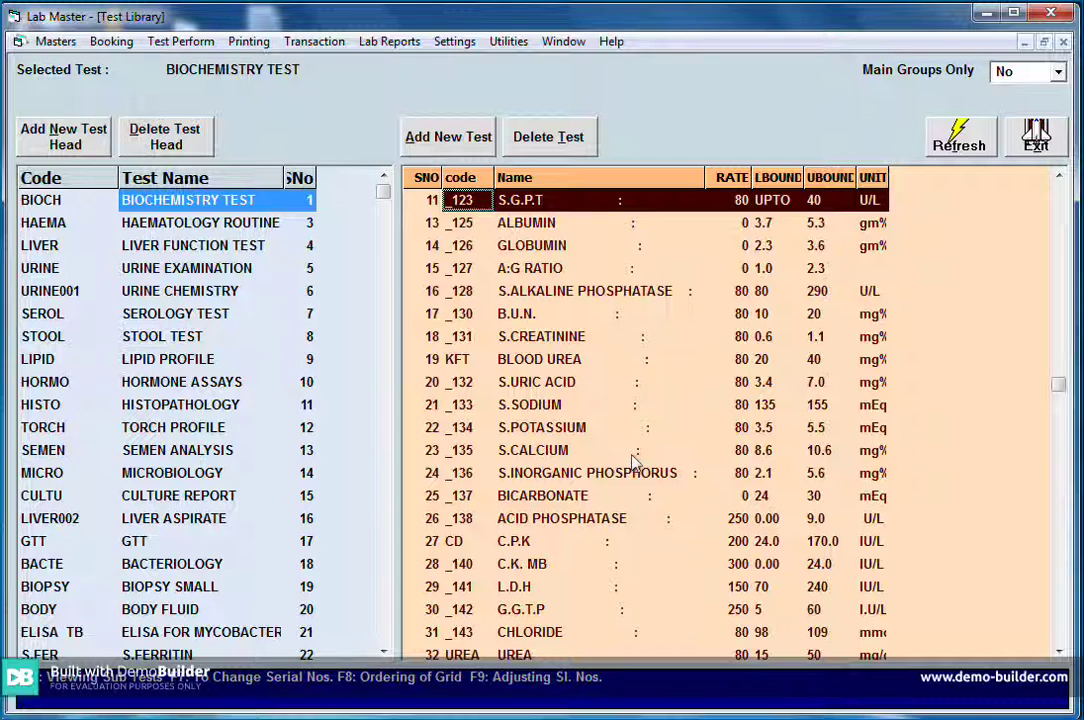
# - Set Main Groups Only to Yes and refresh the test library
pyautogui.click(1058, 78)
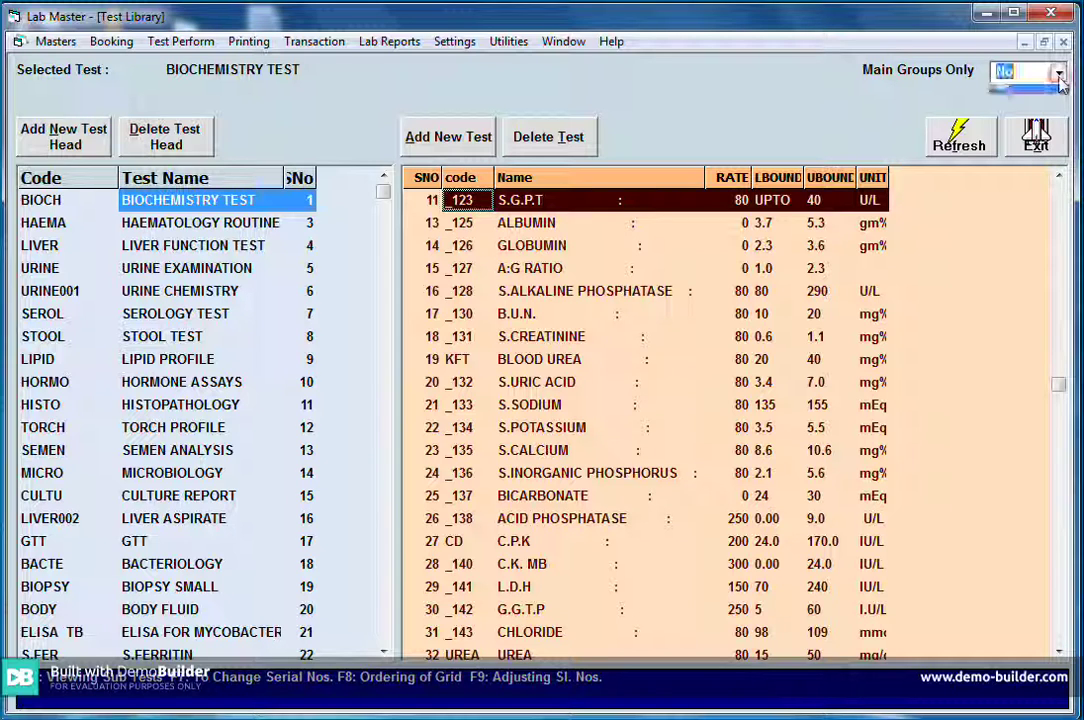
pyautogui.click(1008, 93)
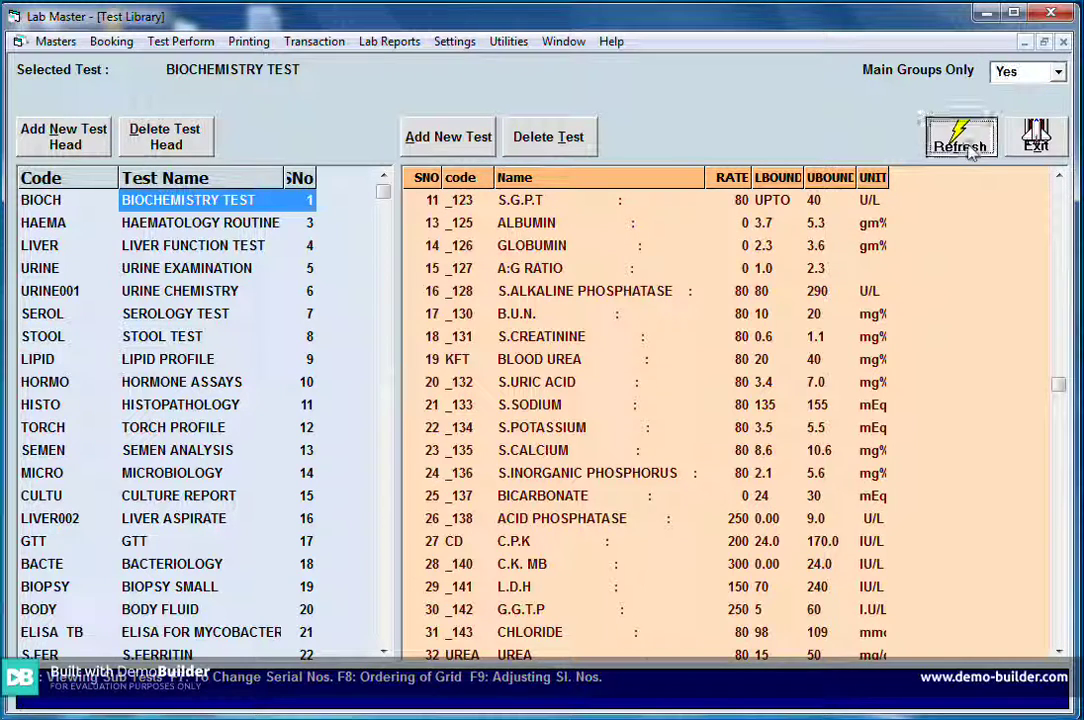
pyautogui.click(968, 150)
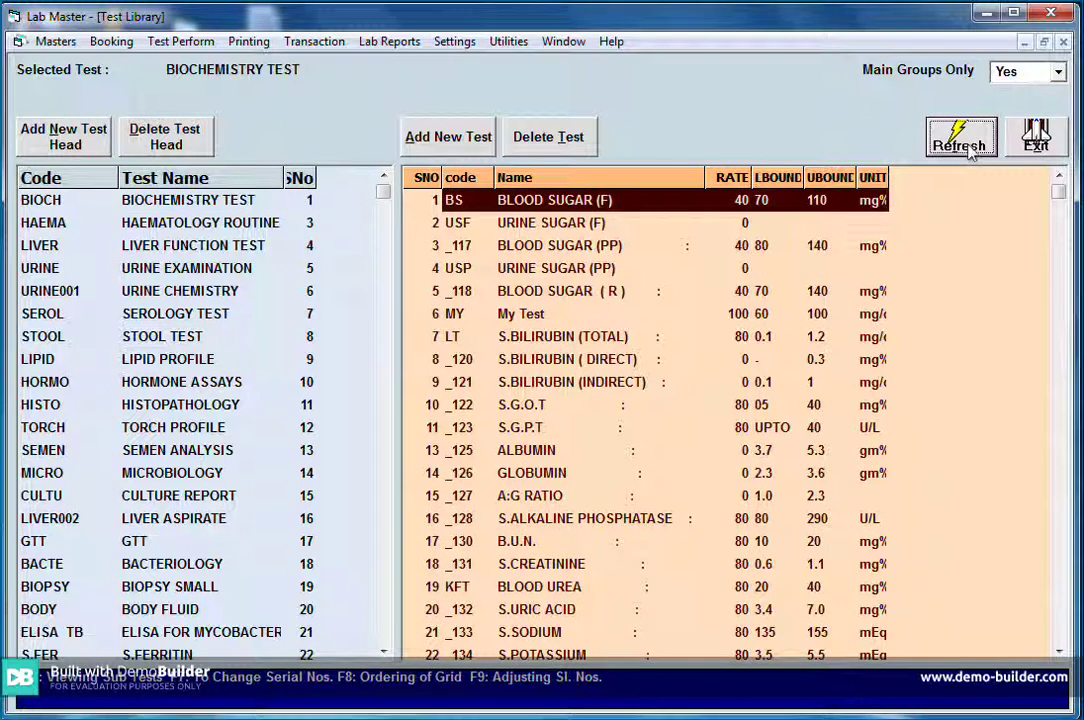
# - List the main groups of HAEMATOLOGY ROUTINE, leaving its test head unedited, and go through the tests down to E.S.R (WINTROBE)
pyautogui.doubleClick(262, 226)
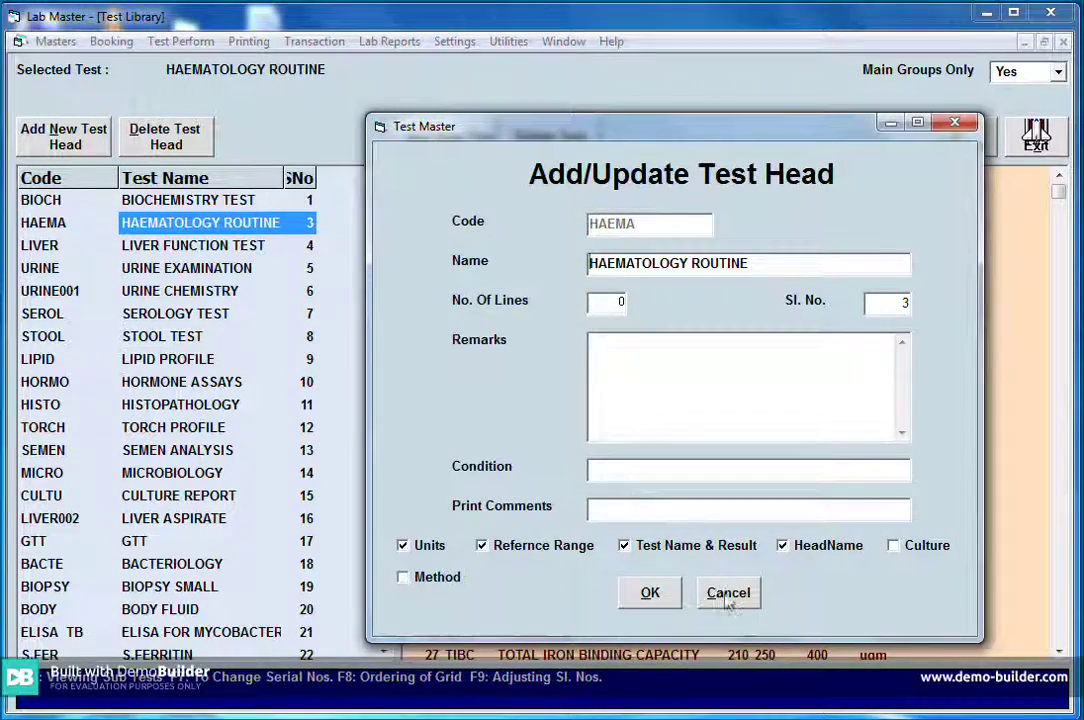
pyautogui.click(728, 596)
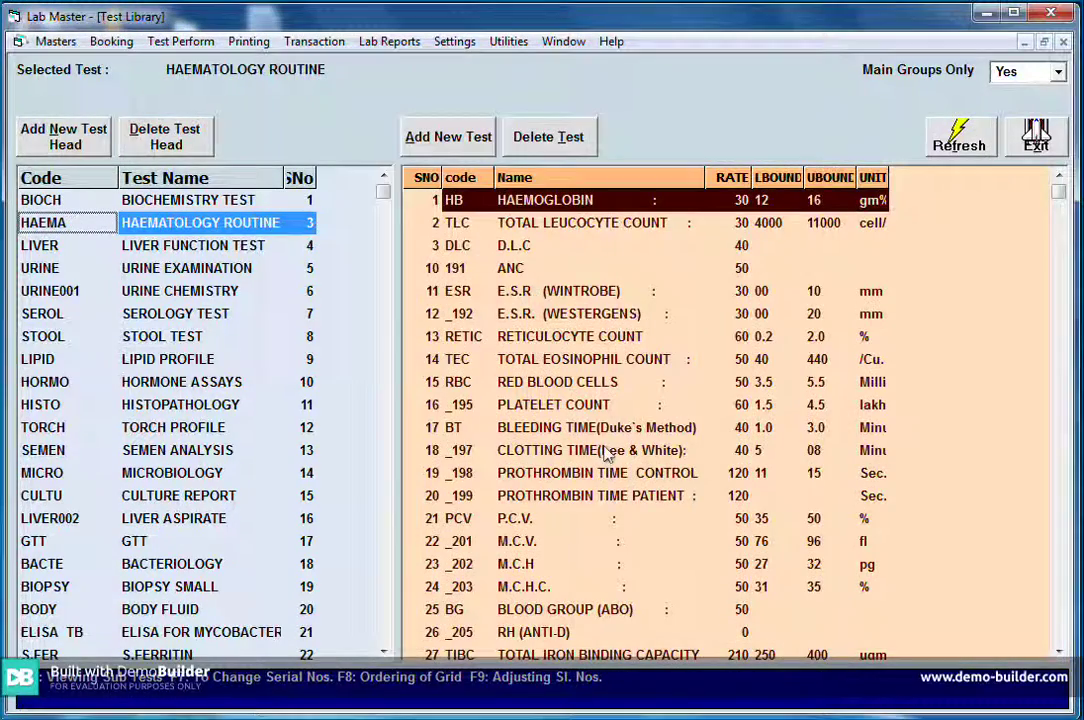
pyautogui.press('Down')
pyautogui.press('Down')
pyautogui.press('Down')
pyautogui.press('Down')
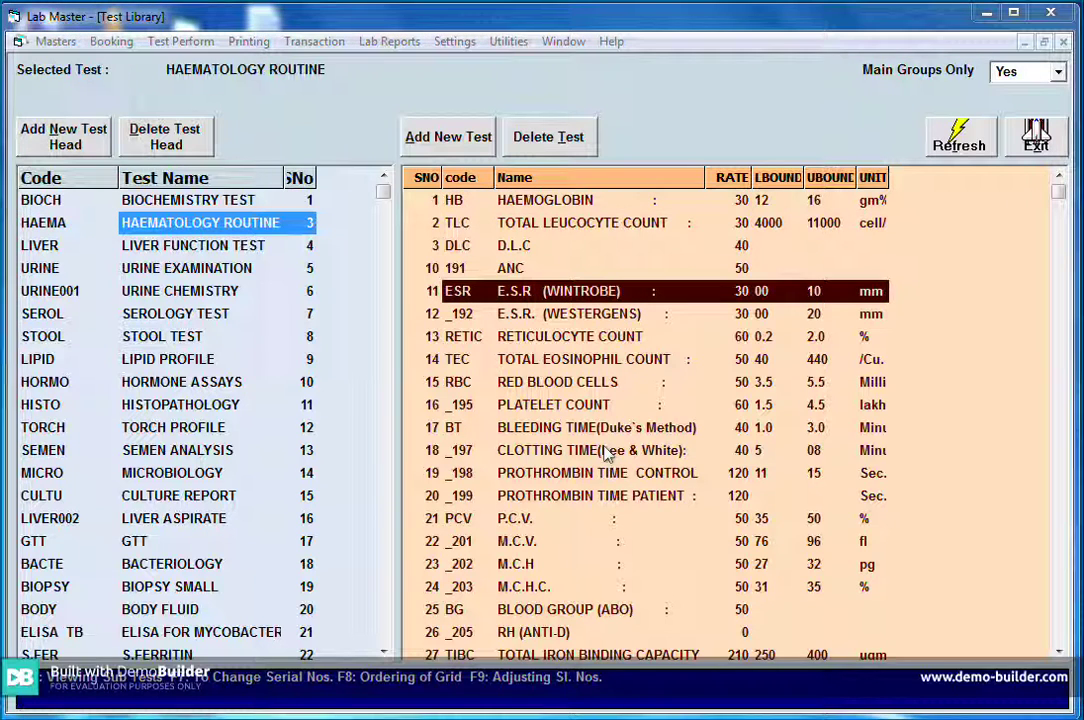